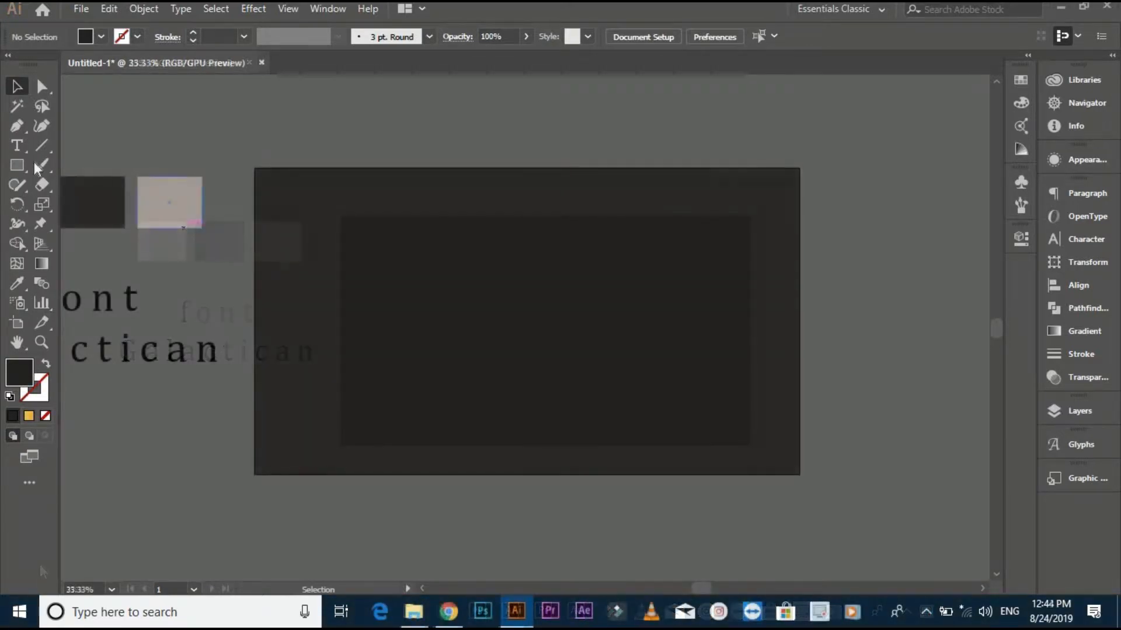
- Draw a tall rectangle on the dark artboard and fill it with the tan swatch colour using the Eyedropper
drag(17, 165, 105, 160)
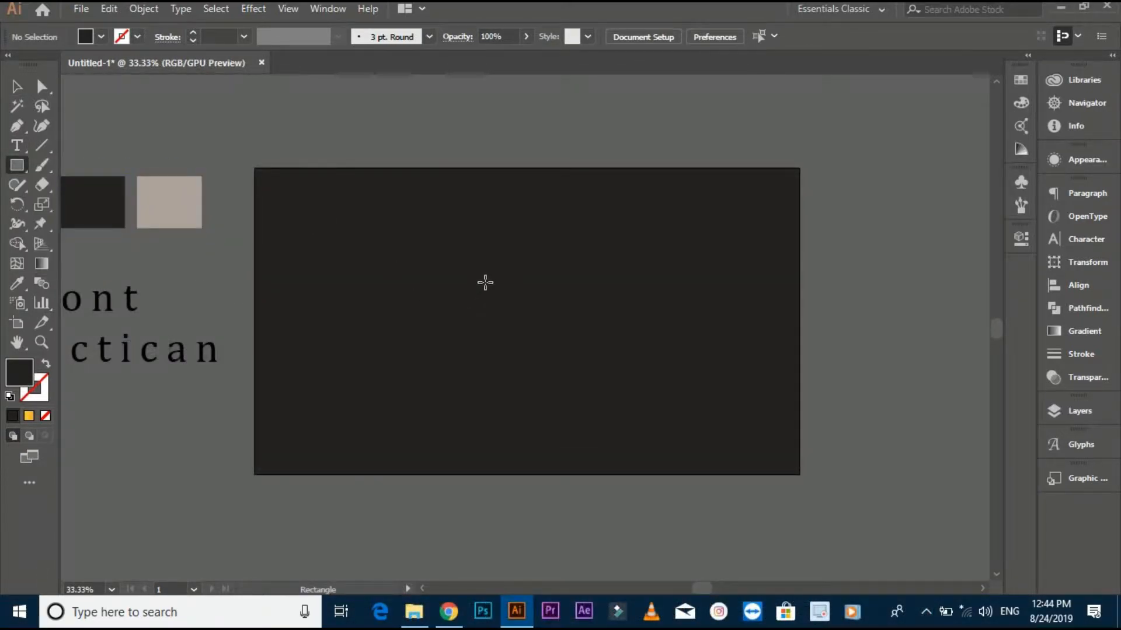
mouse_move(480, 272)
mouse_down()
mouse_move(523, 343)
mouse_move(535, 442)
mouse_up()
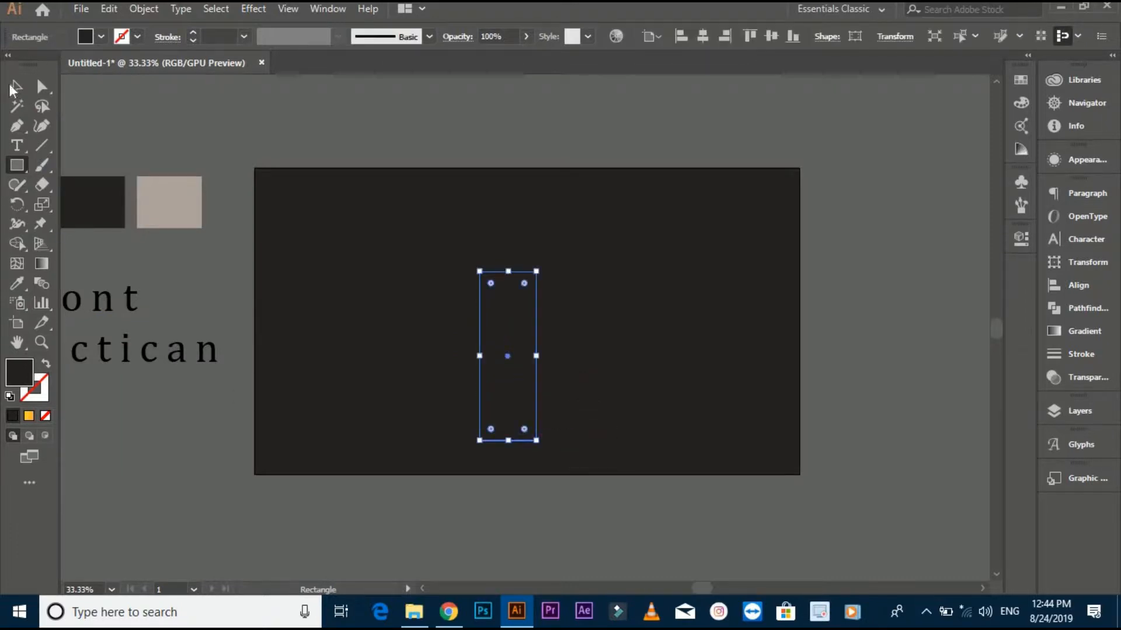
click(17, 286)
drag(695, 588, 645, 589)
click(435, 193)
key(v)
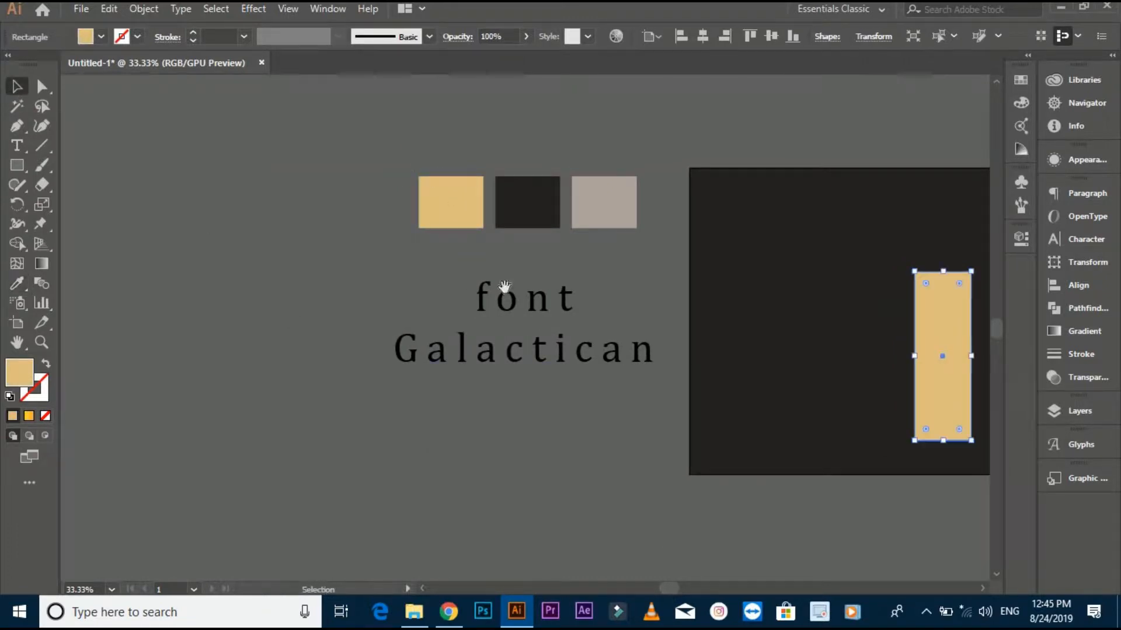
drag(532, 291, 188, 296)
scroll(651, 329, up, 1)
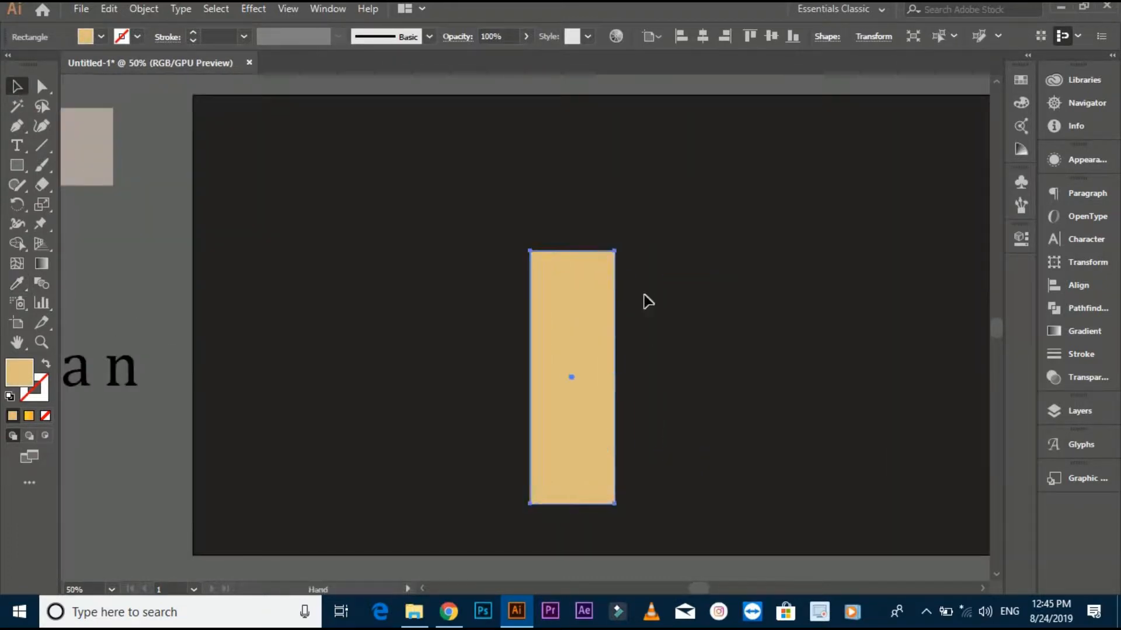
- Add a horizontal copy of the rectangle as a crossbar and centre both bars horizontally, using the vertical bar as key object
drag(644, 295, 604, 279)
drag(438, 226, 545, 250)
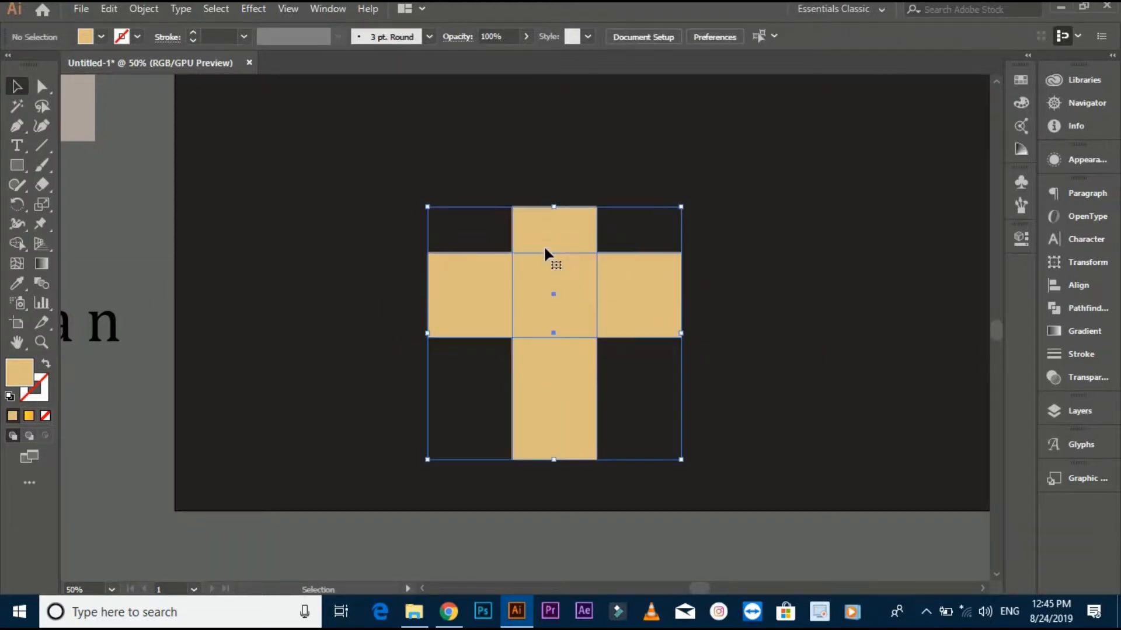
click(540, 221)
click(647, 36)
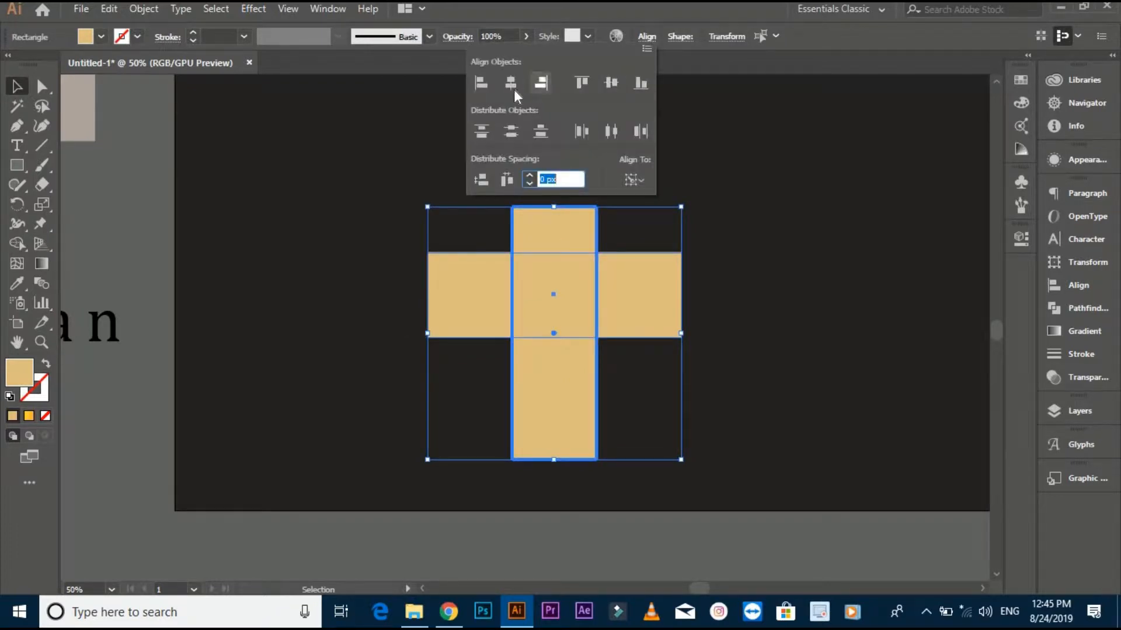
click(513, 86)
click(322, 293)
click(320, 318)
- Lengthen the vertical bar of the cross by stretching its lower end downward
key(space)
drag(338, 295, 337, 178)
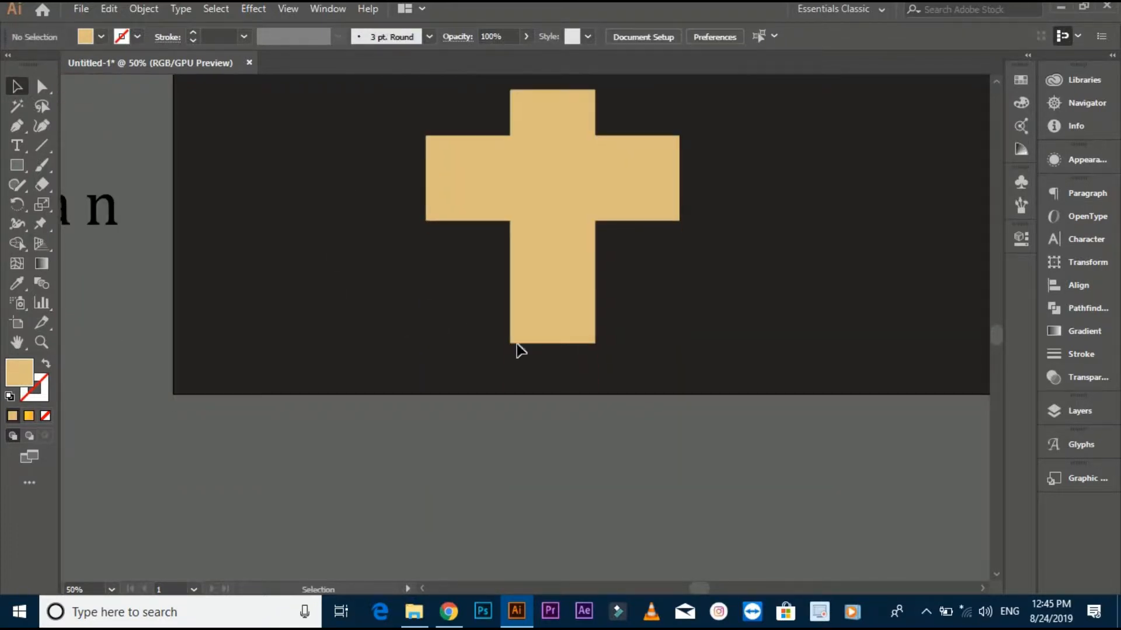
click(525, 336)
drag(552, 343, 553, 414)
click(699, 303)
key(space)
drag(678, 368, 655, 433)
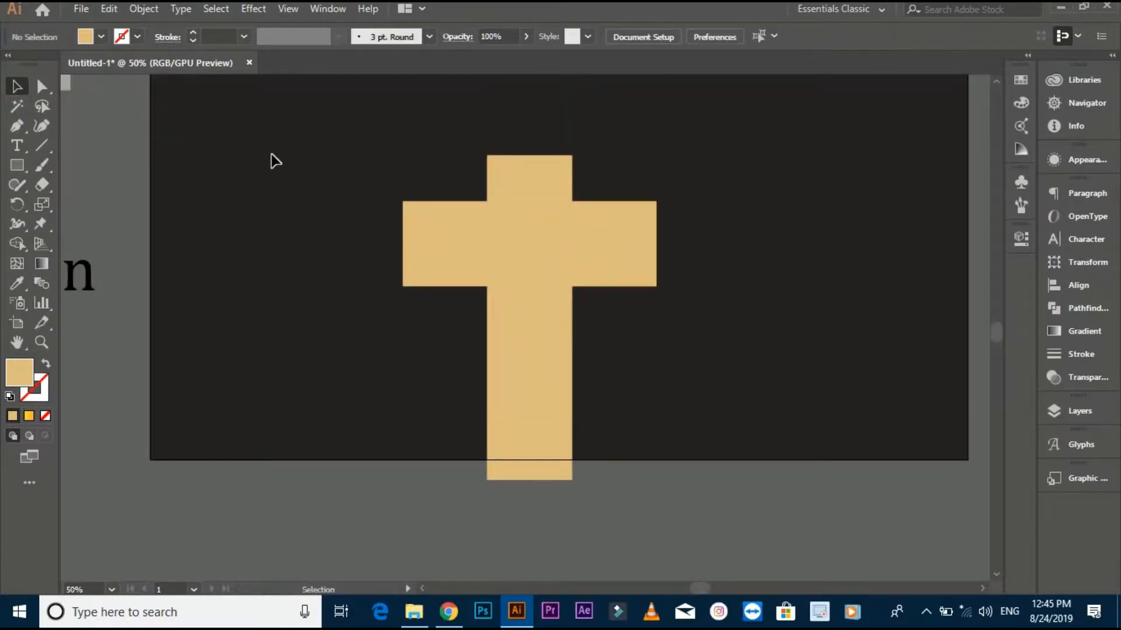
- Scale both bars of the cross down together and move them up, fully inside the artboard
drag(272, 155, 723, 391)
drag(655, 480, 607, 417)
drag(550, 298, 565, 220)
click(668, 268)
key(space)
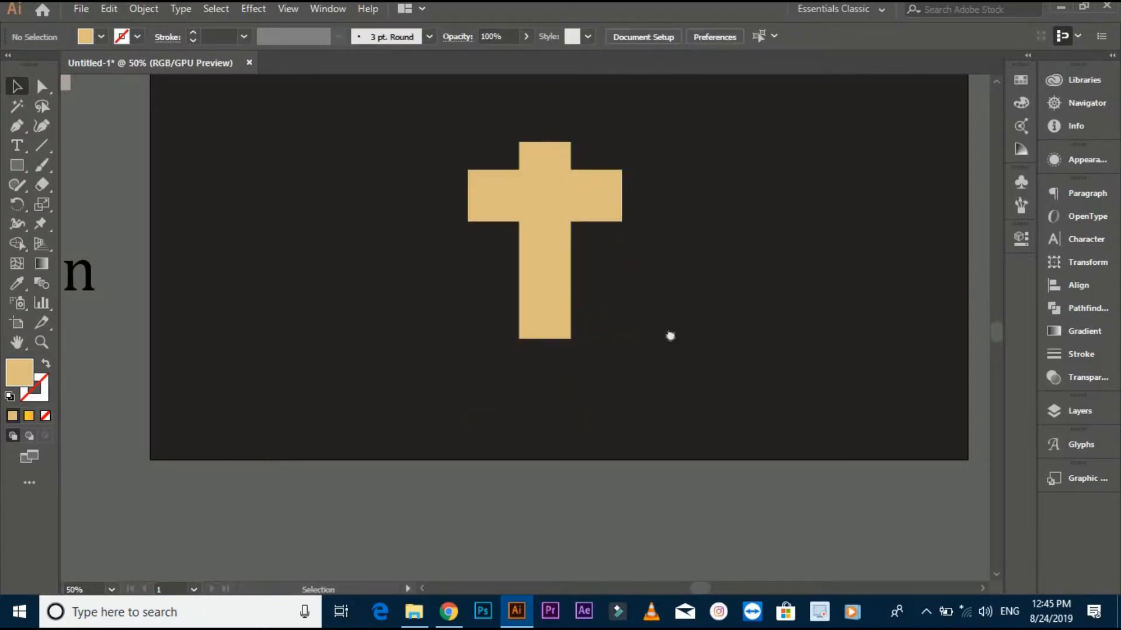
- Lower the crossbar slightly along the vertical bar and stretch the vertical bar's lower end slightly further down
drag(670, 335, 654, 426)
drag(590, 305, 591, 313)
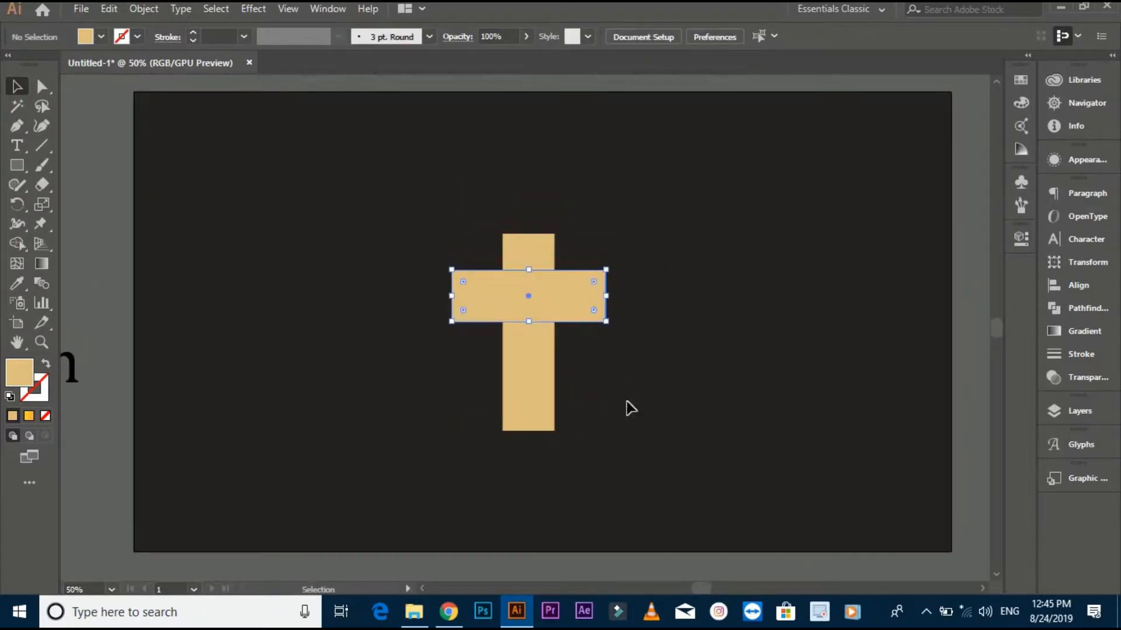
click(625, 401)
key(space)
drag(623, 401, 614, 403)
drag(330, 217, 683, 512)
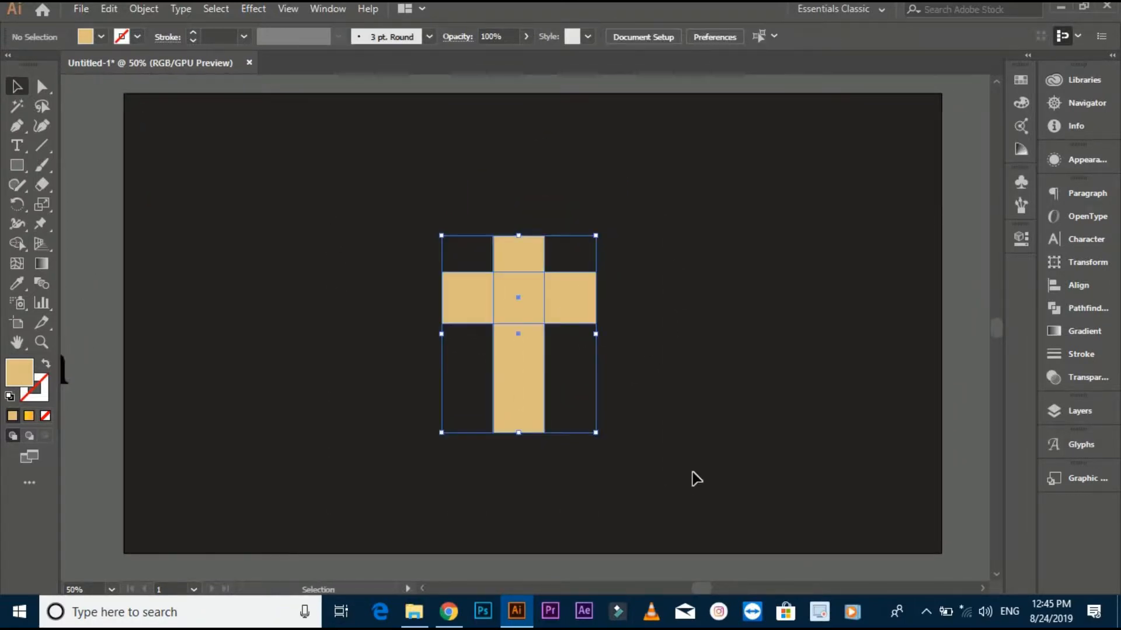
click(600, 476)
drag(540, 422, 549, 445)
click(413, 282)
- Unite the crossbar and vertical bar into a single cross shape
key(ctrl+a)
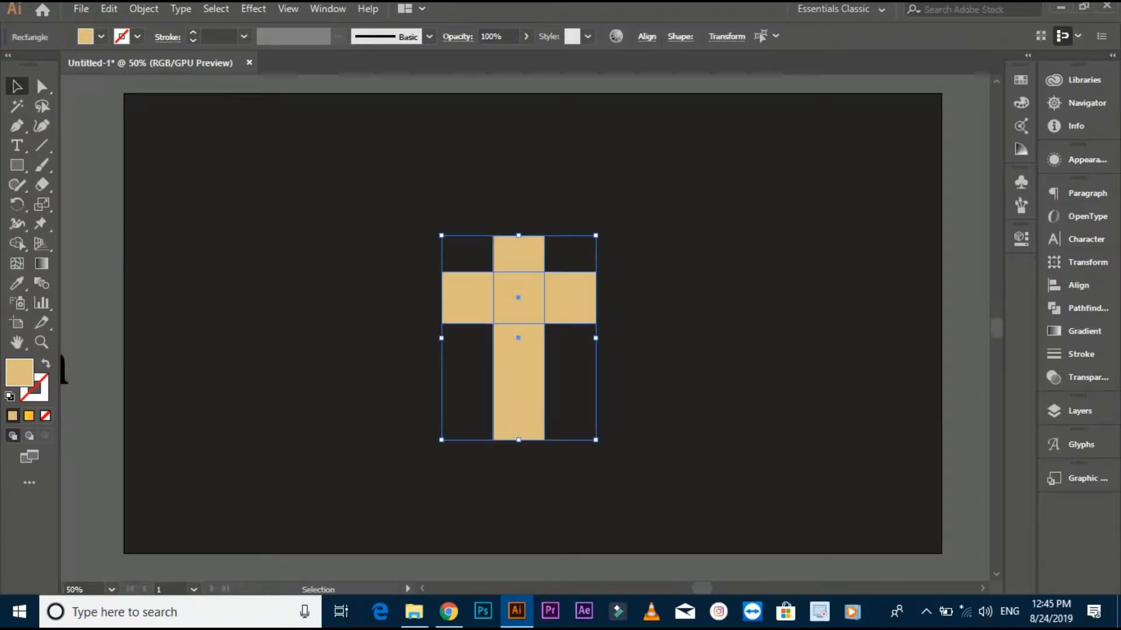
click(1076, 310)
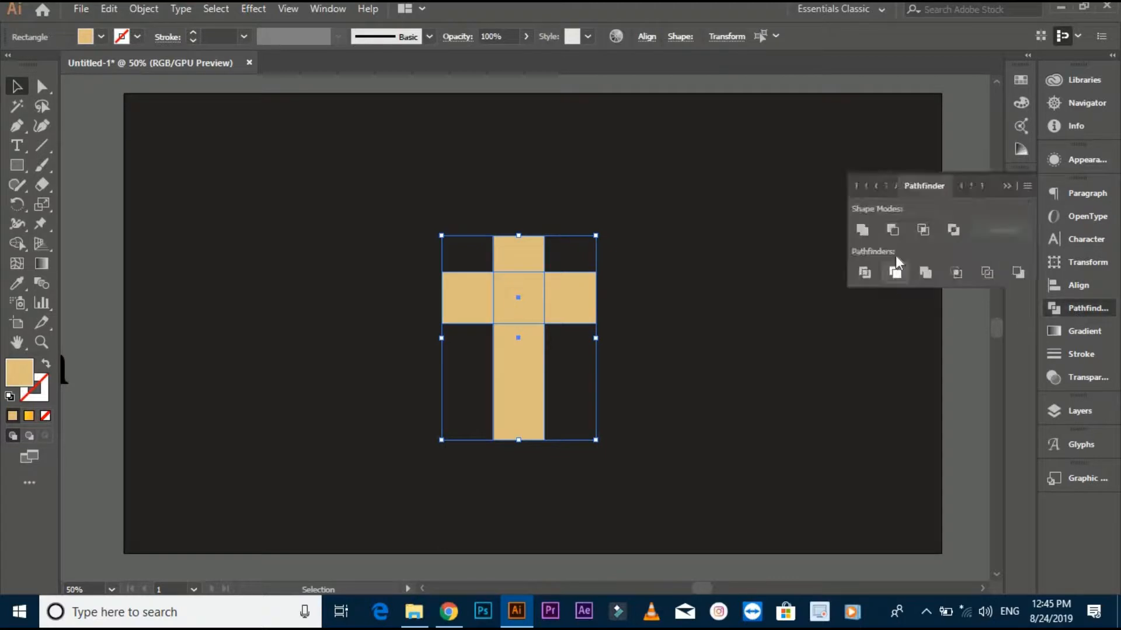
click(868, 234)
click(680, 425)
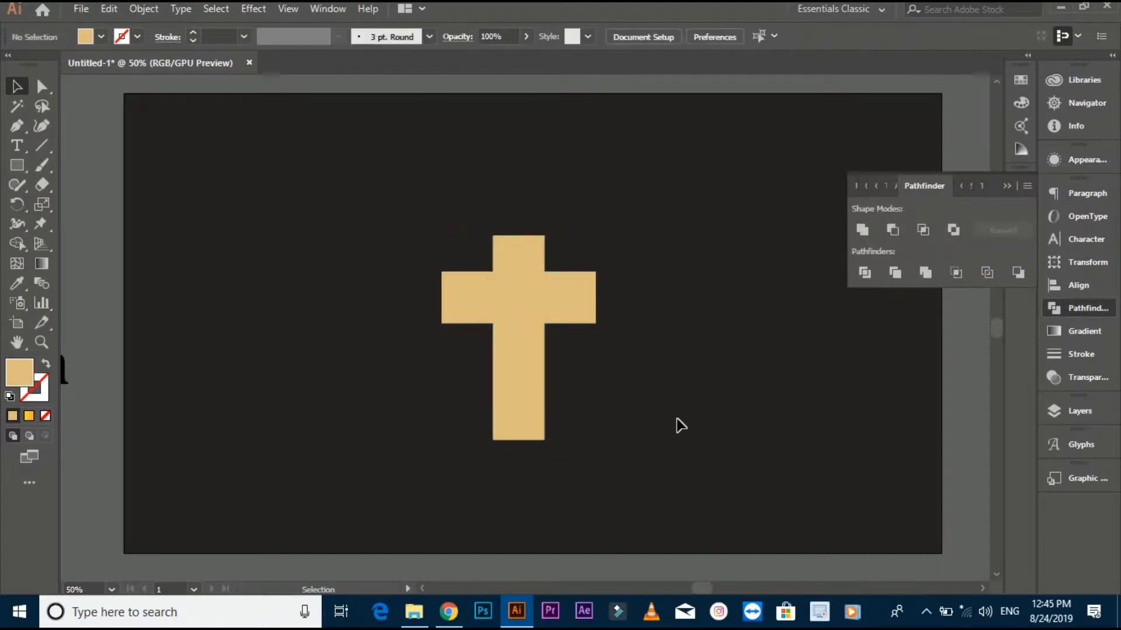
- Swap the cross's fill and stroke so it is only outlined in tan, and set the stroke weight to 20 pt
click(529, 299)
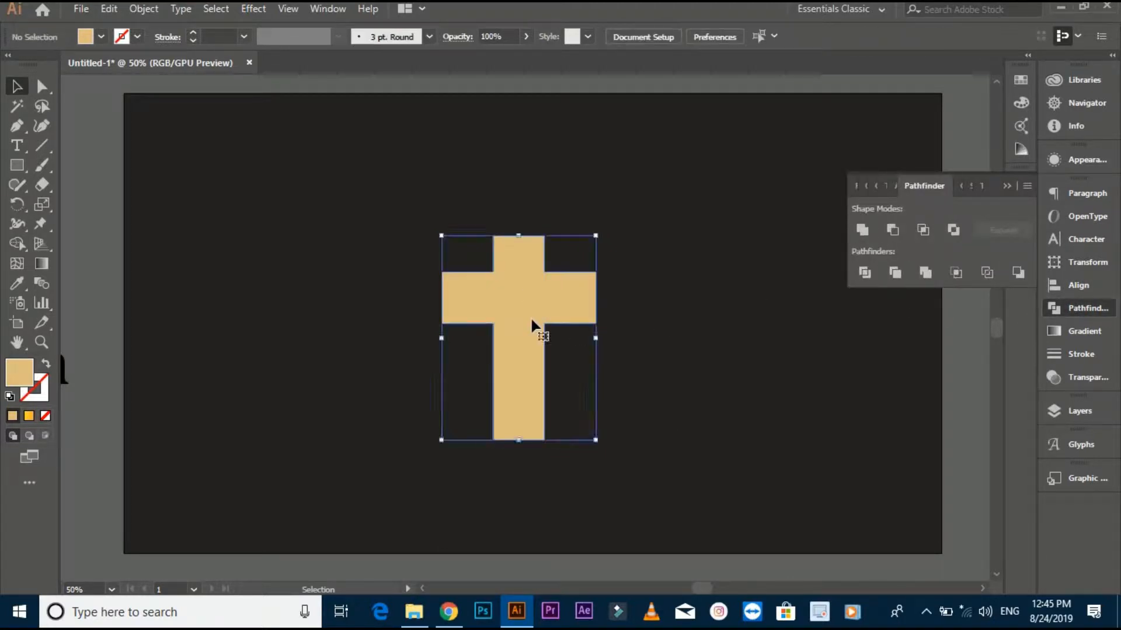
click(45, 363)
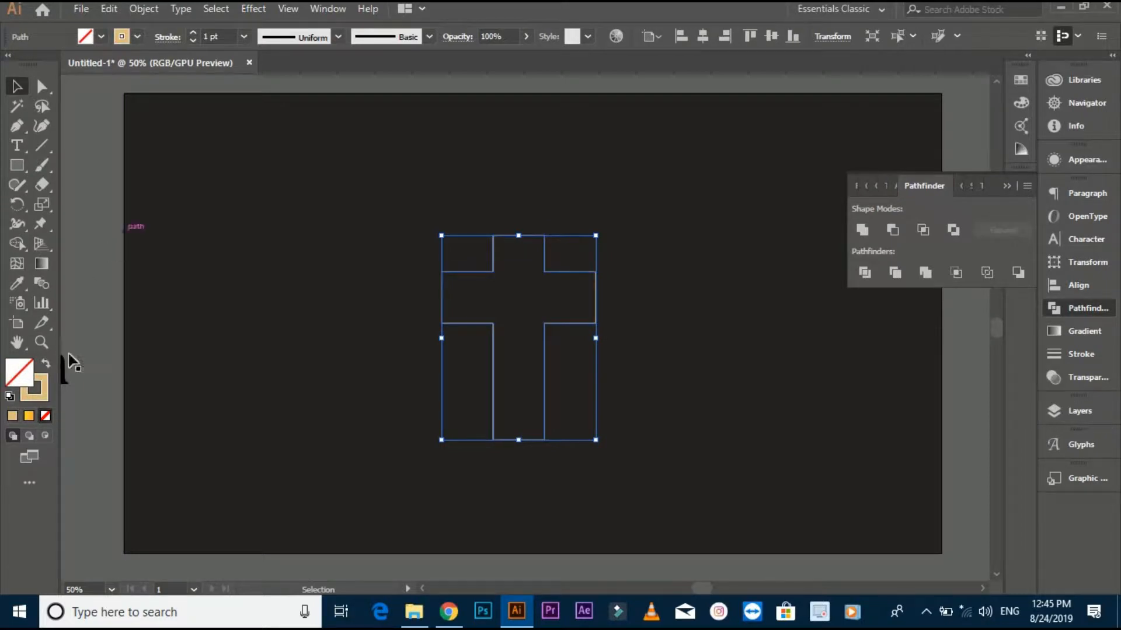
click(240, 38)
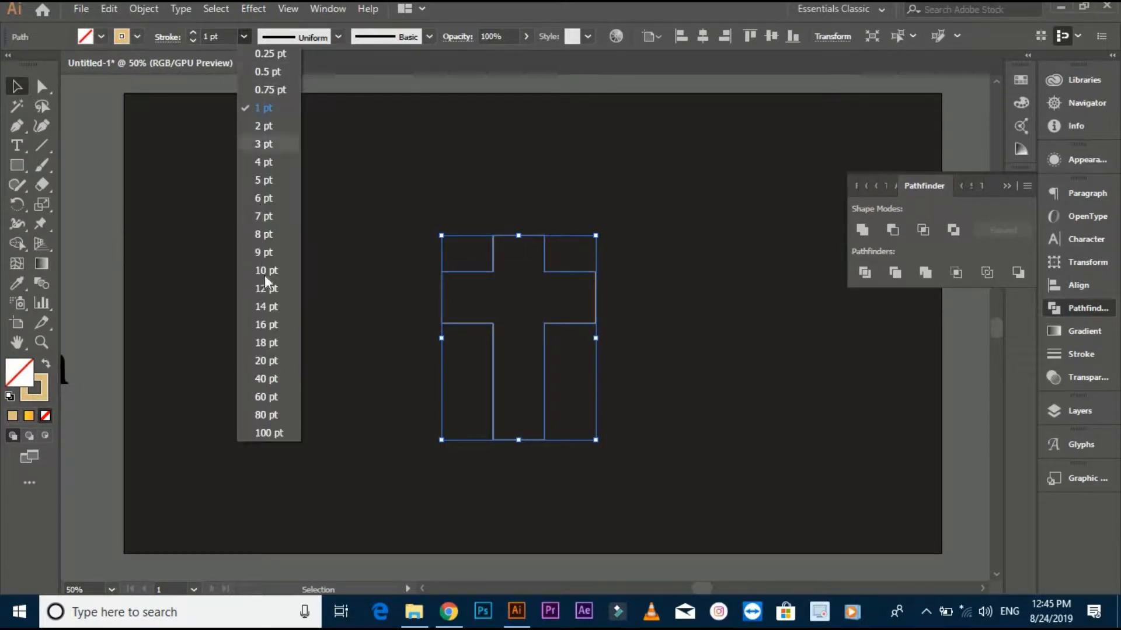
click(265, 360)
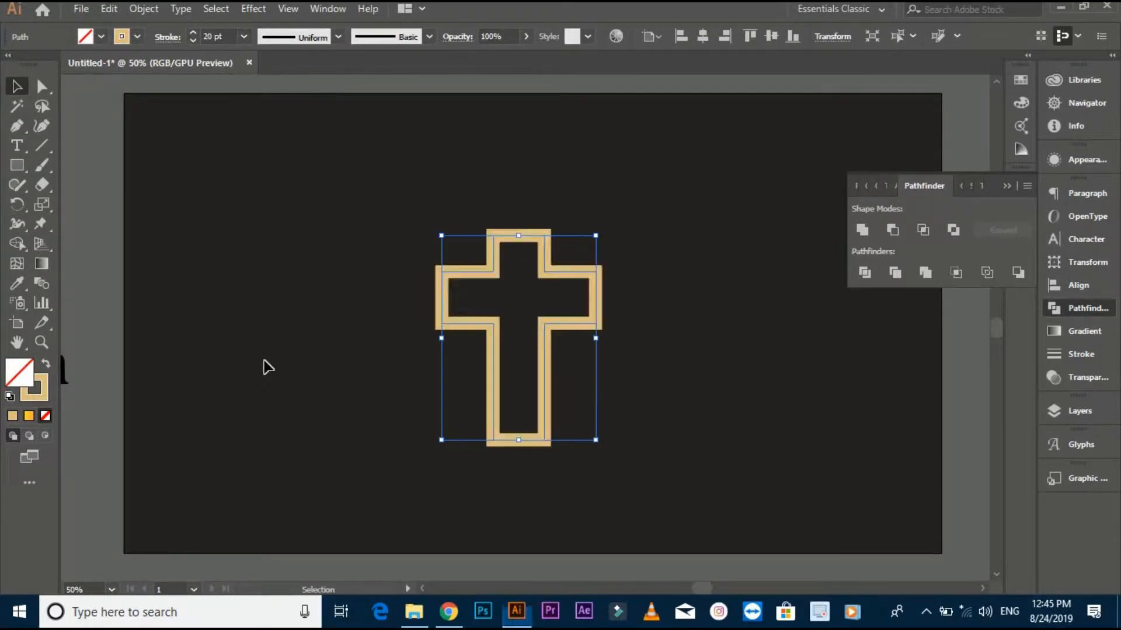
click(303, 362)
key(ctrl+equal)
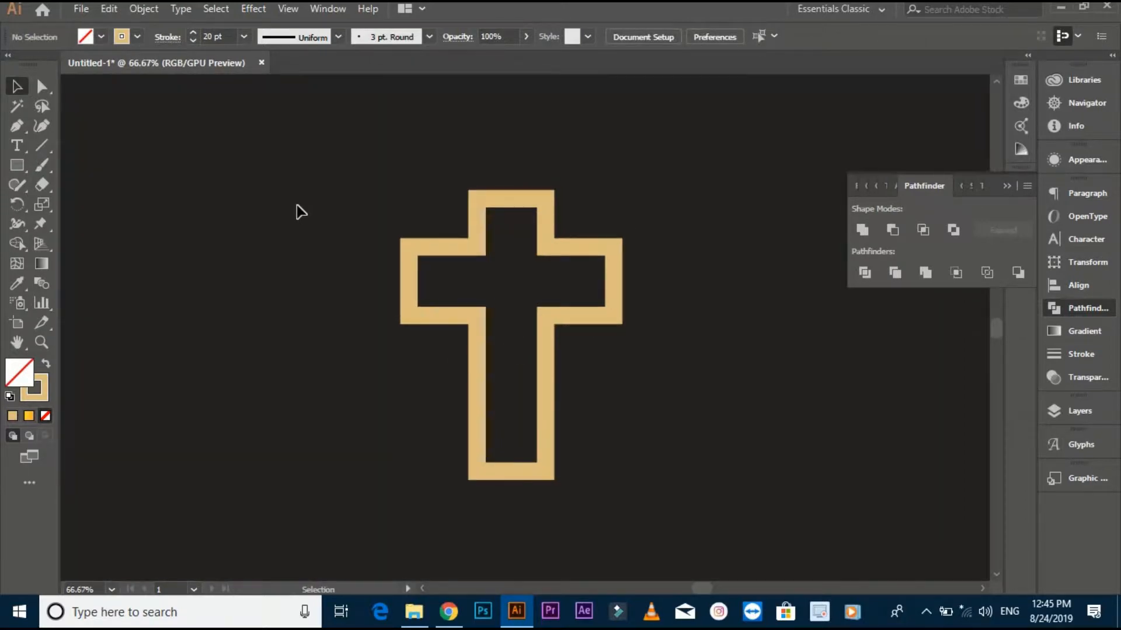
- Expand the cross outline into a filled shape with the Fill and Stroke options enabled
click(497, 358)
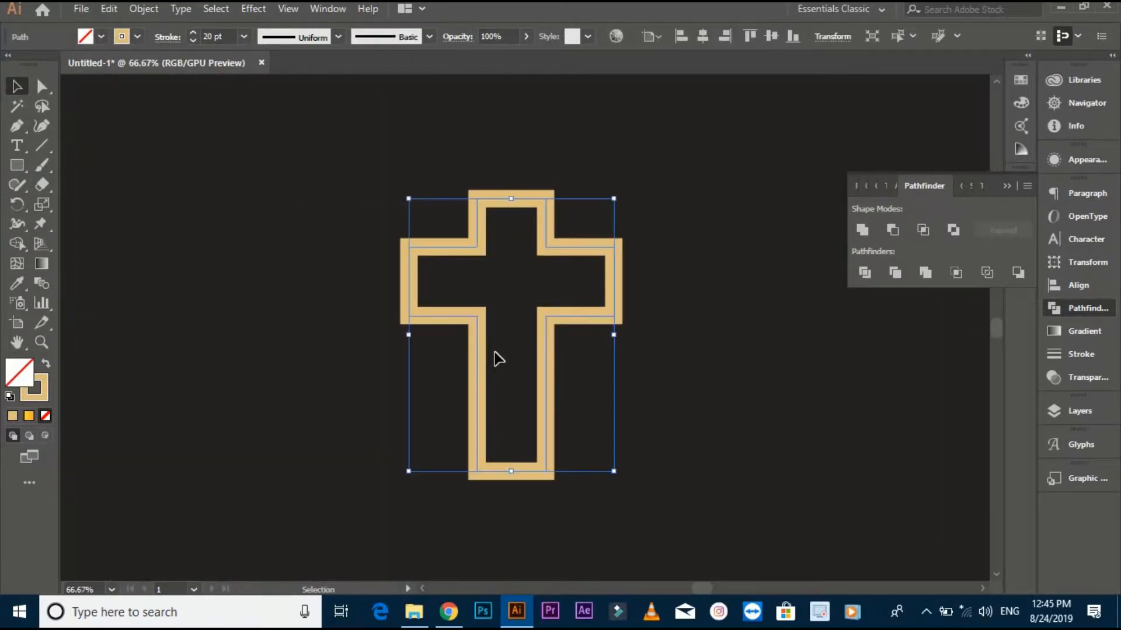
click(146, 13)
click(280, 179)
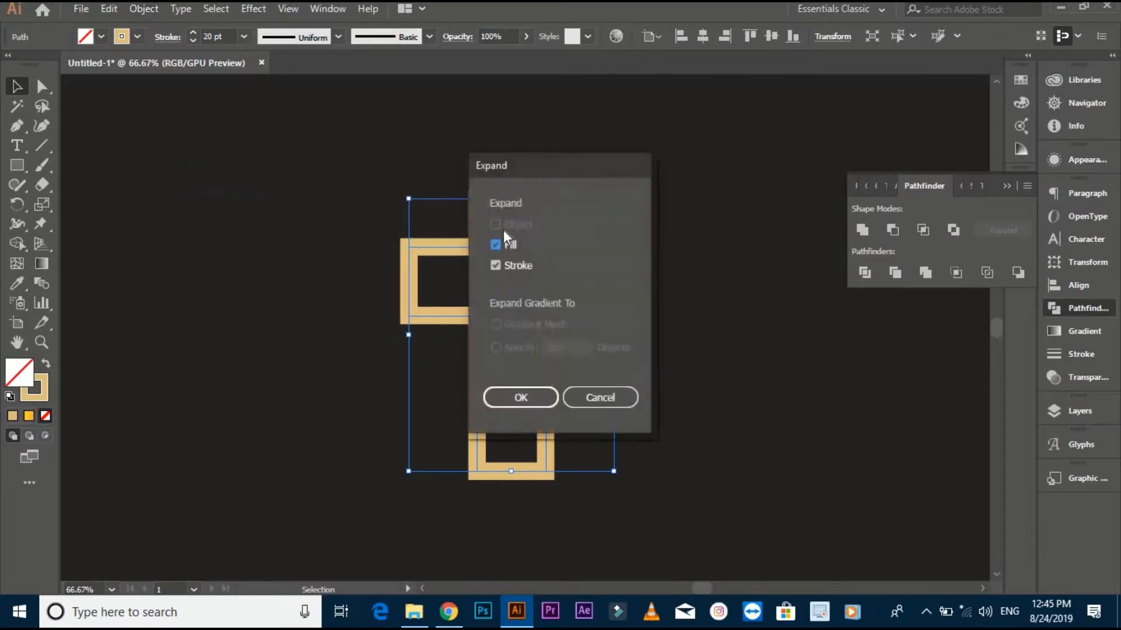
click(520, 398)
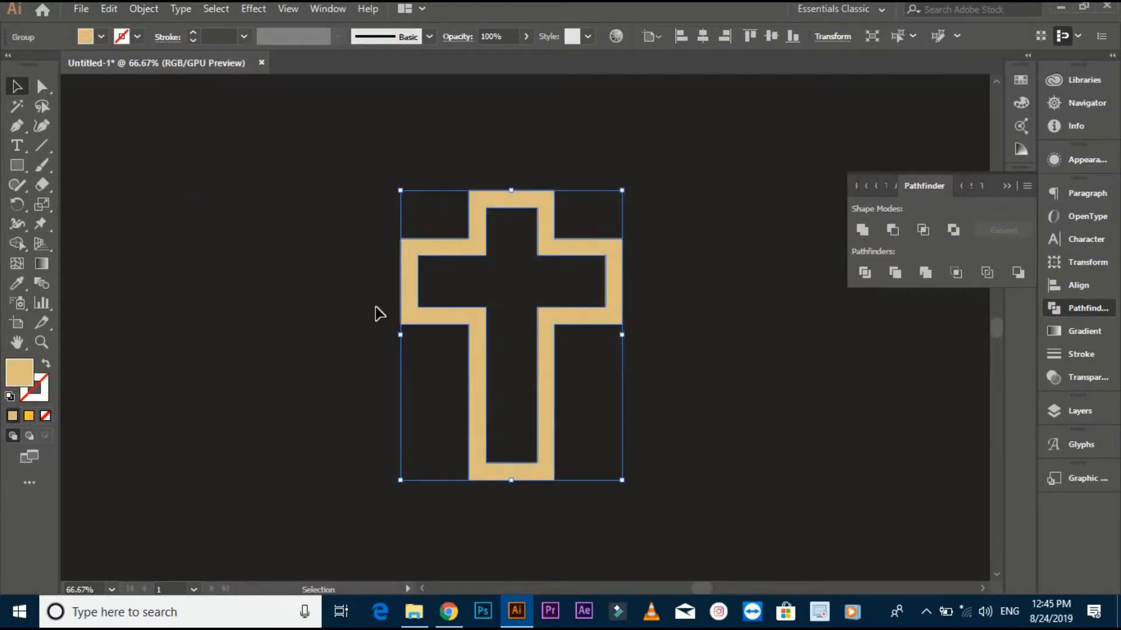
click(320, 317)
- Draw a circle with the Ellipse tool centred where the arms of the cross meet, about as wide as the inner channel
click(454, 319)
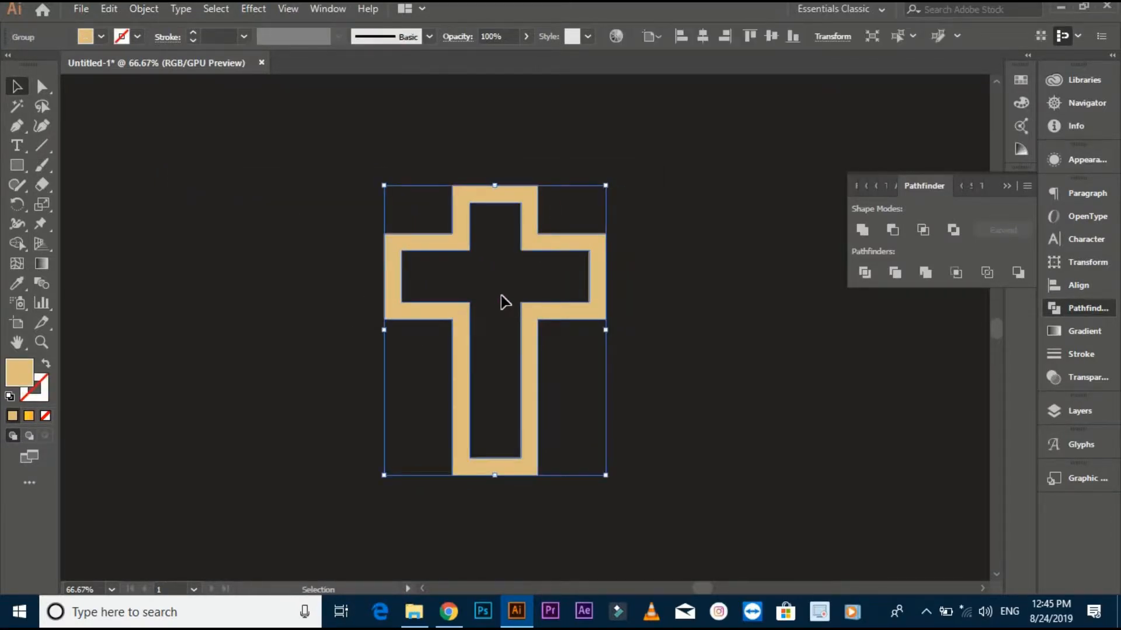
scroll(501, 301, up, 1)
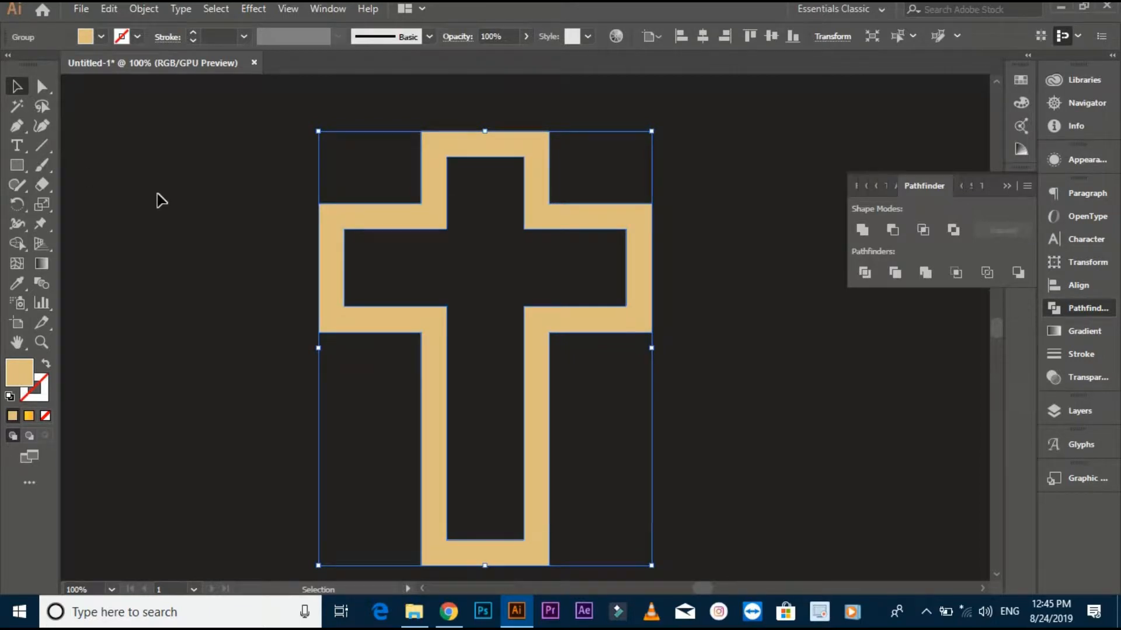
click(135, 197)
click(21, 168)
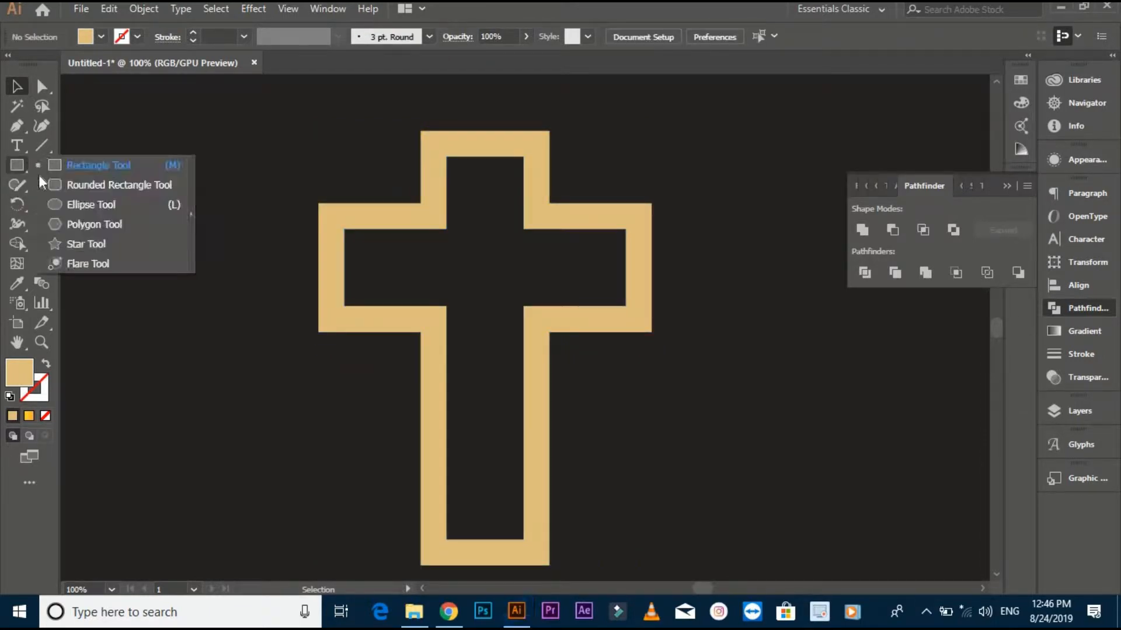
click(67, 206)
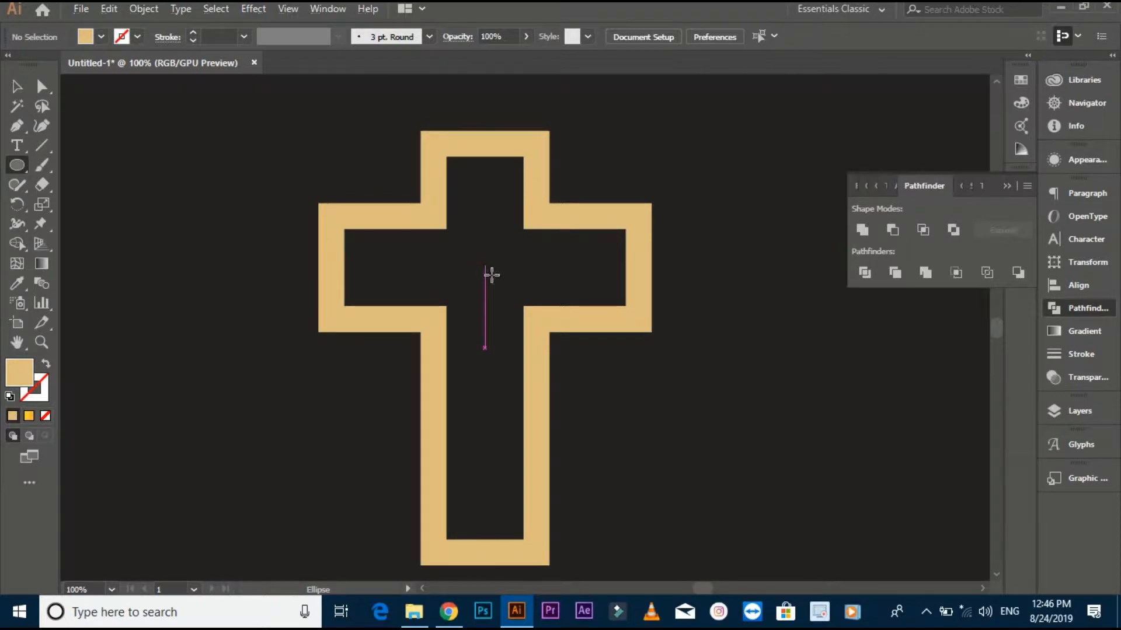
mouse_move(485, 265)
mouse_down()
mouse_move(533, 306)
mouse_move(526, 296)
mouse_up()
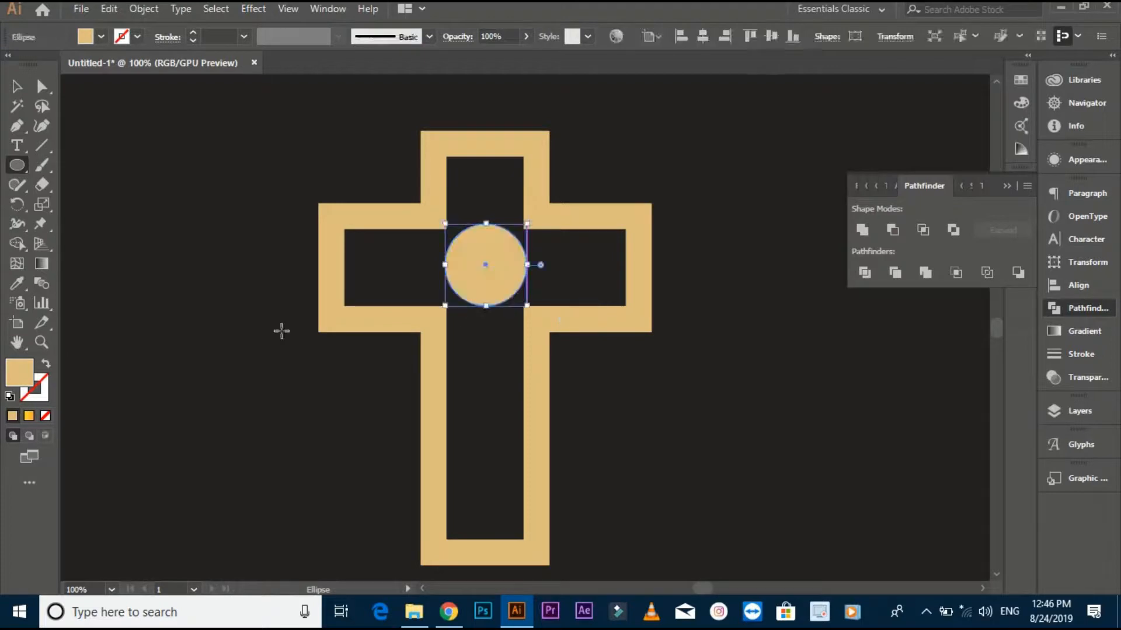
- Swap the circle's fill and stroke so it is only outlined in tan, and set its stroke weight to 5 pt
click(45, 366)
click(16, 86)
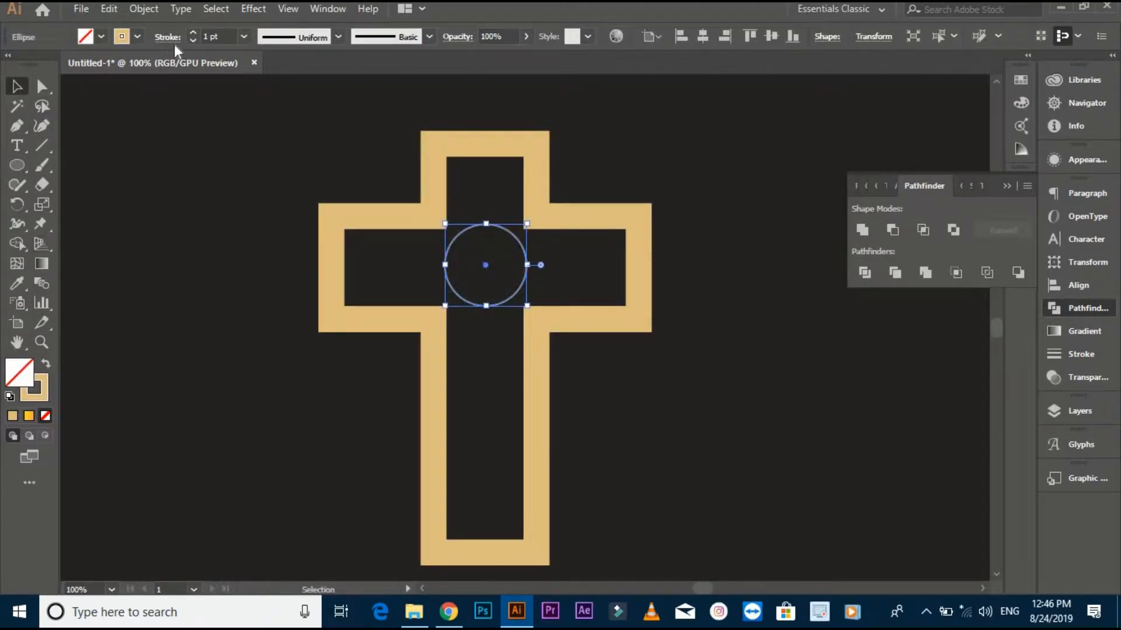
click(241, 38)
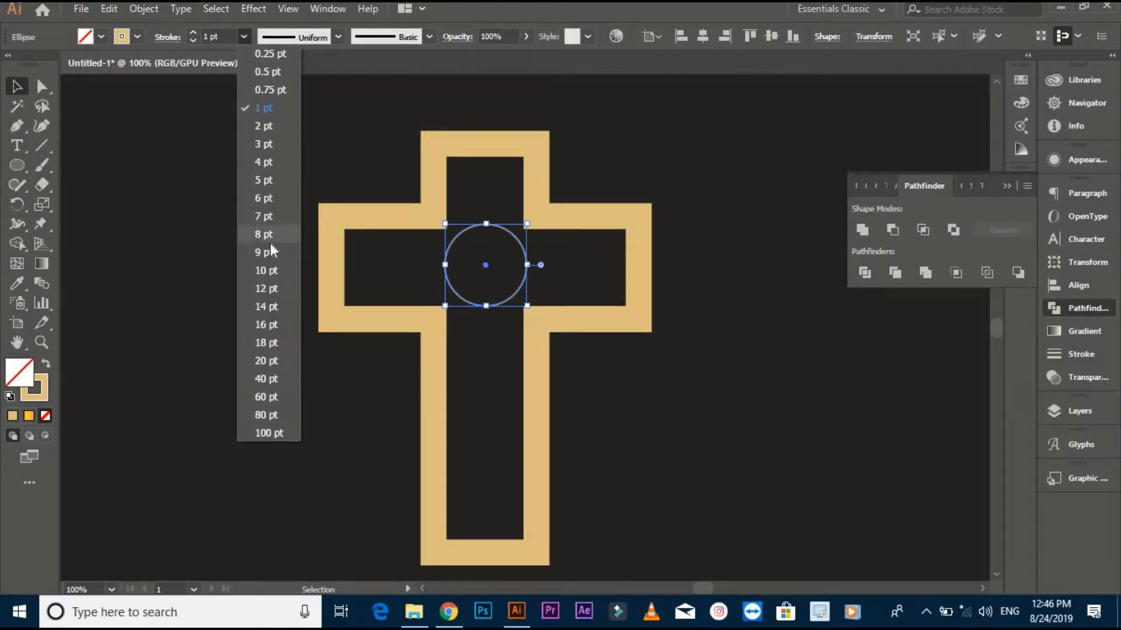
click(264, 179)
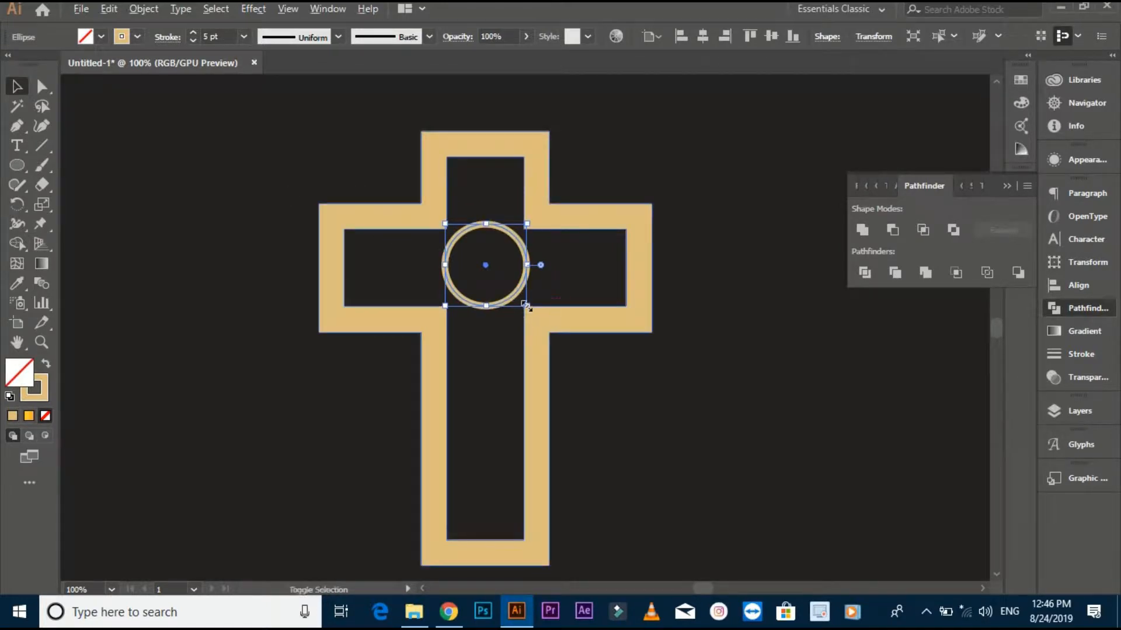
- Scale the circle down slightly about its centre and set its stroke weight to 10 pt
scroll(526, 305, up, 1)
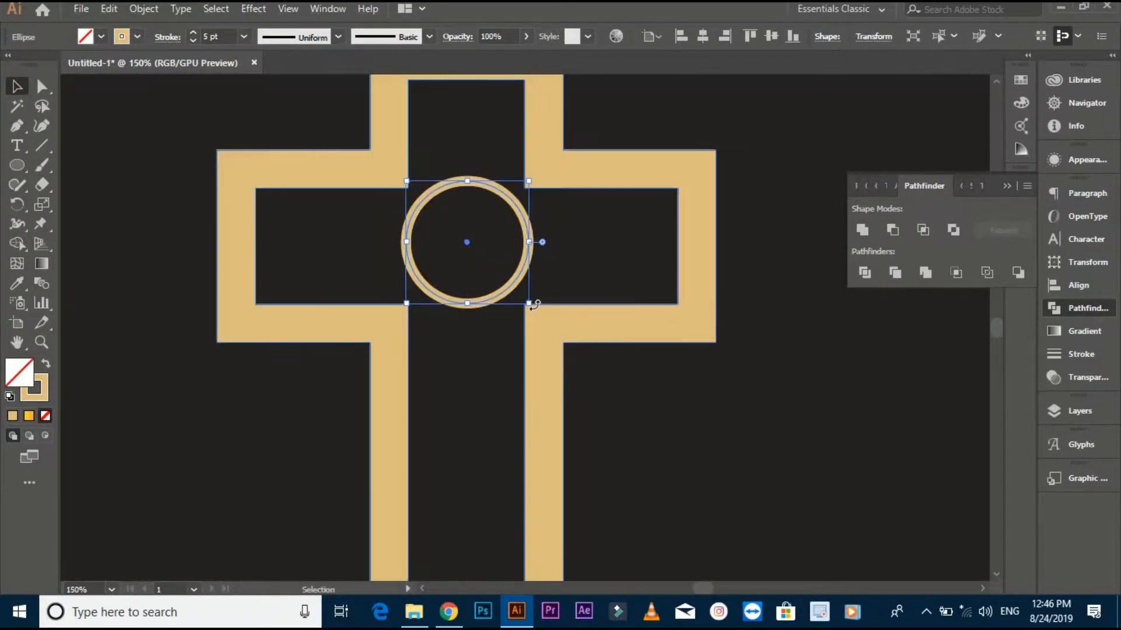
drag(526, 303, 516, 290)
key(ctrl+z)
click(244, 36)
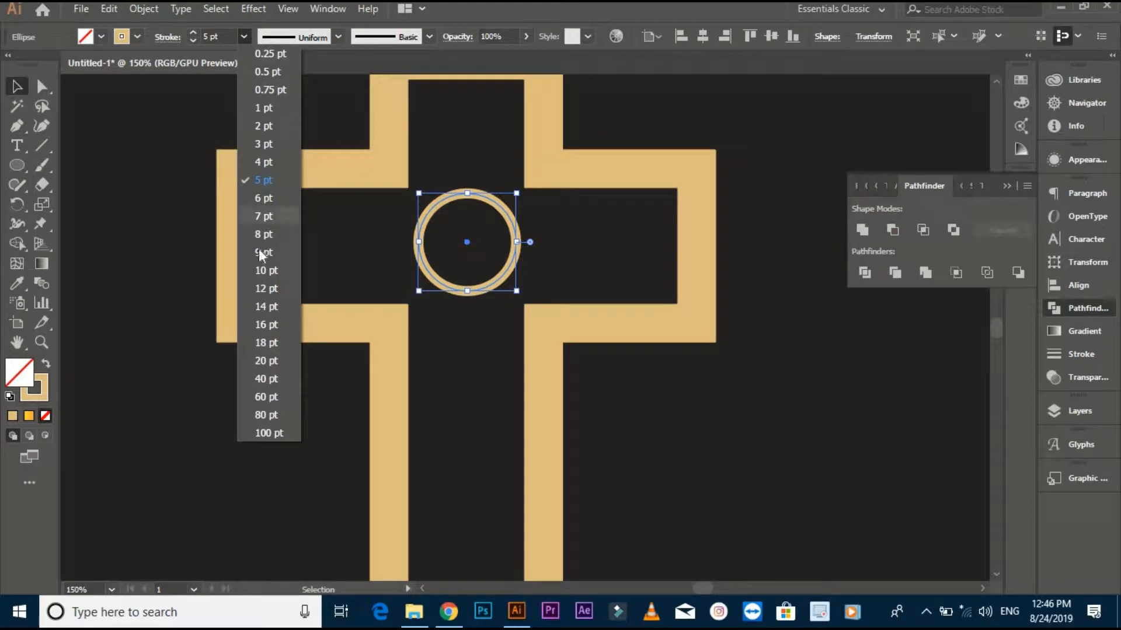
click(262, 271)
click(165, 270)
scroll(413, 260, up, 2)
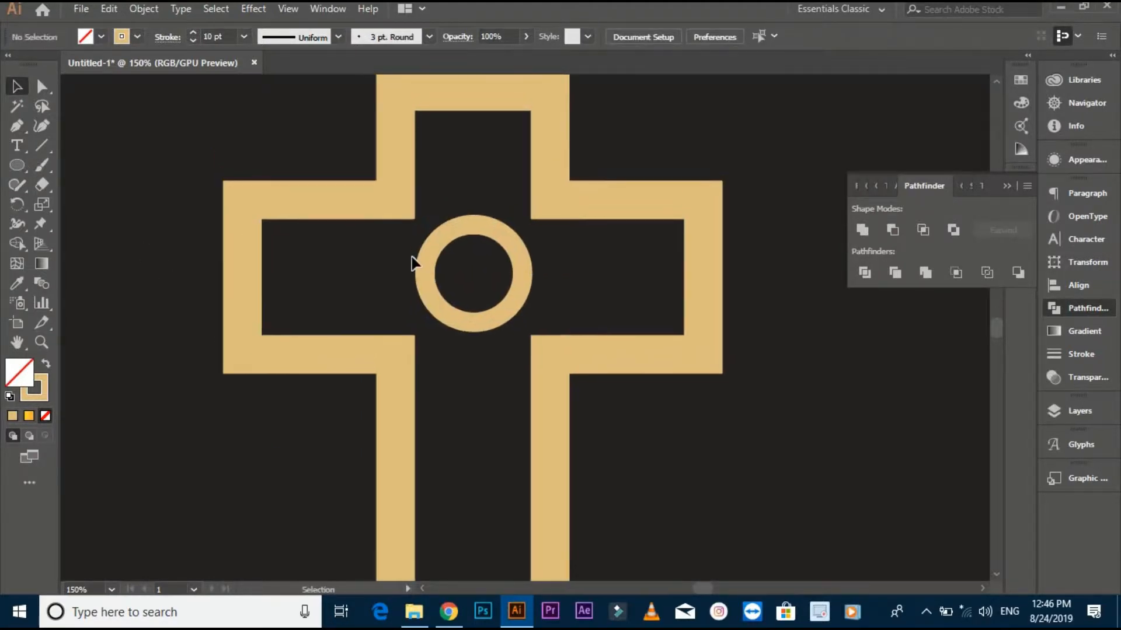
- Expand the ring's stroke into a filled shape, leaving only the Stroke option enabled
click(421, 272)
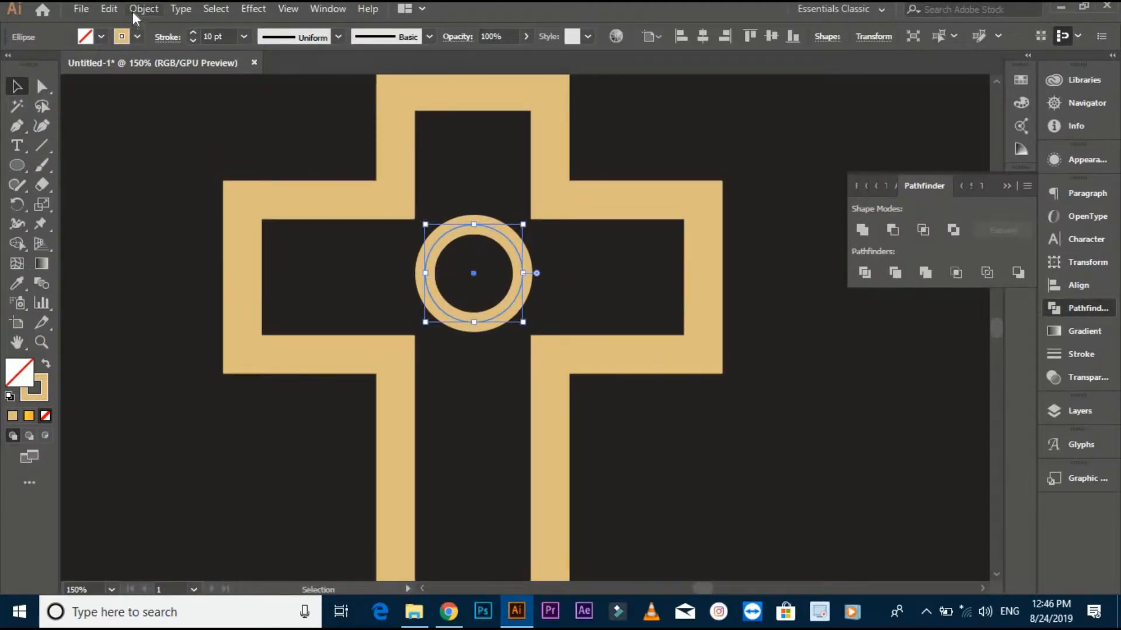
click(133, 10)
click(267, 182)
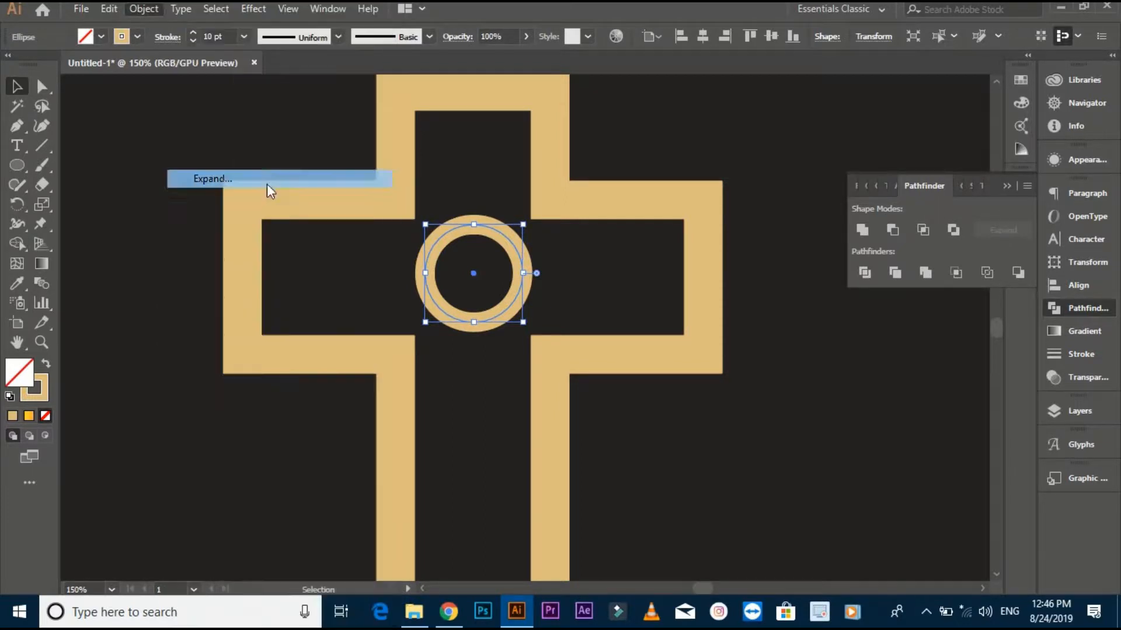
click(514, 397)
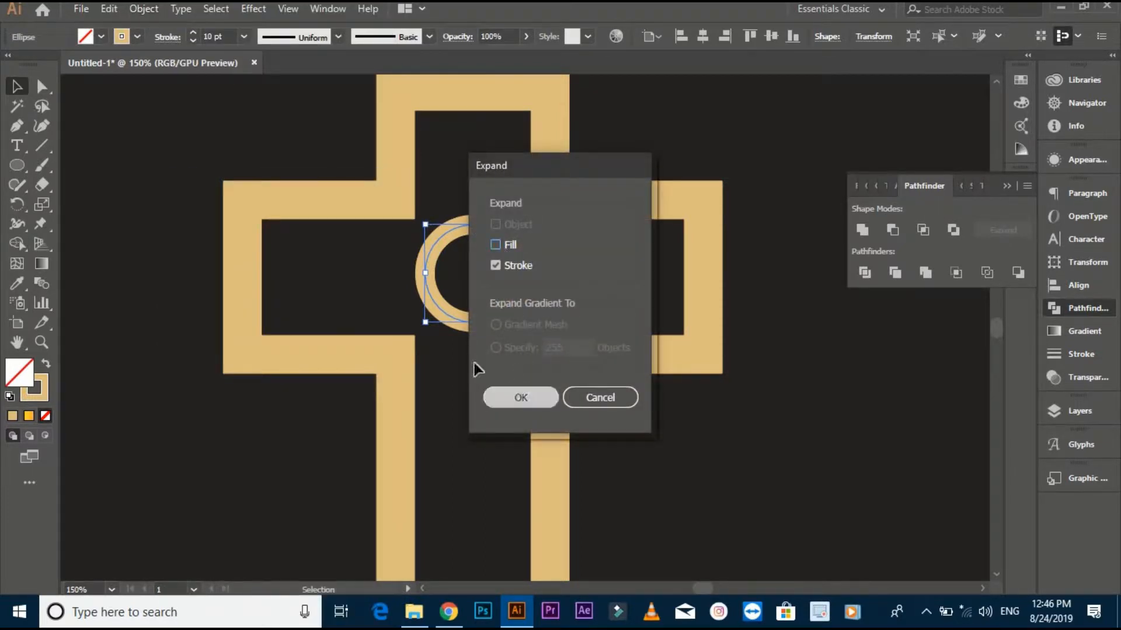
click(375, 294)
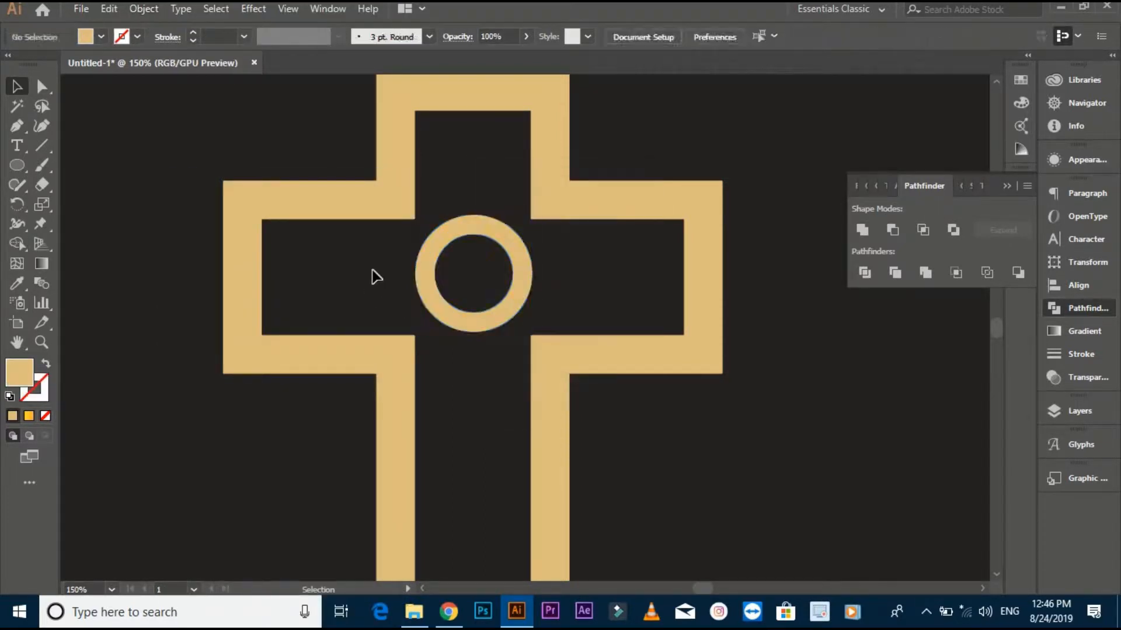
- Draw a small solid tan circle with the Ellipse tool from the ring's centre, about half as wide as its inner opening
click(18, 166)
scroll(504, 304, up, 2)
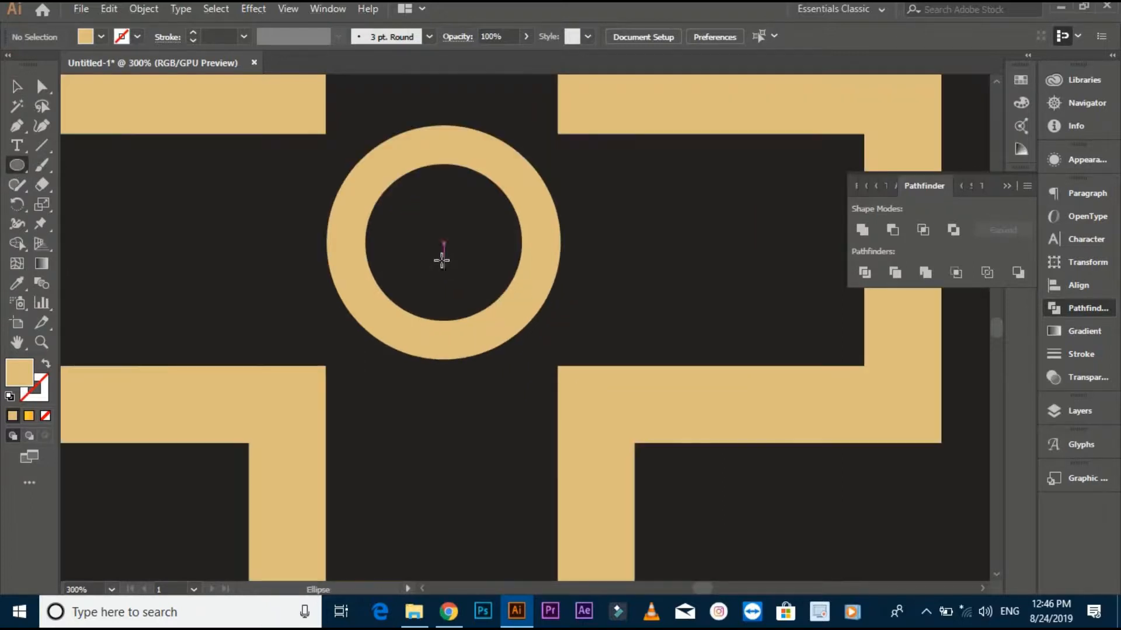
drag(444, 243, 486, 267)
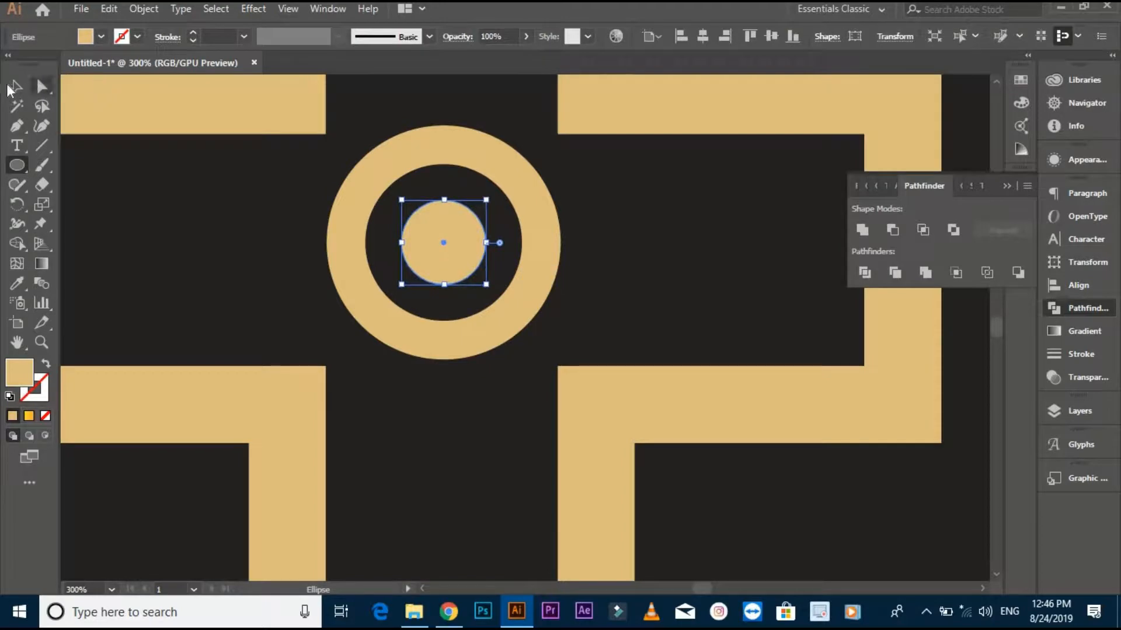
click(17, 86)
click(272, 290)
- Group the ring with its inner dot and centre the group horizontally on the cross
scroll(245, 283, down, 1)
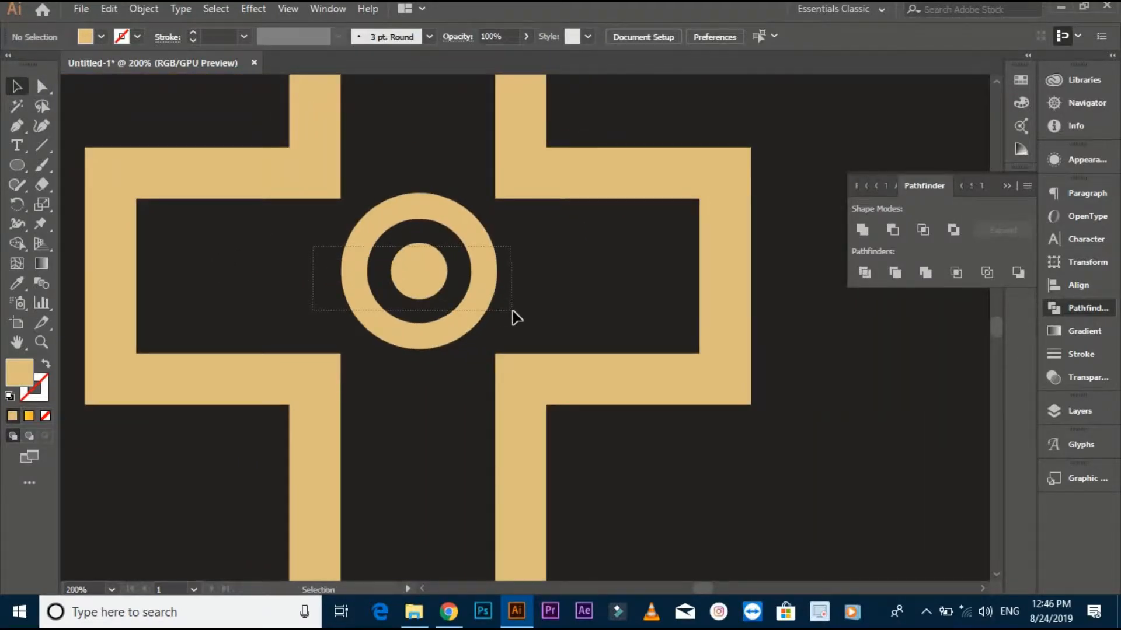
drag(516, 319, 511, 315)
key(ctrl+g)
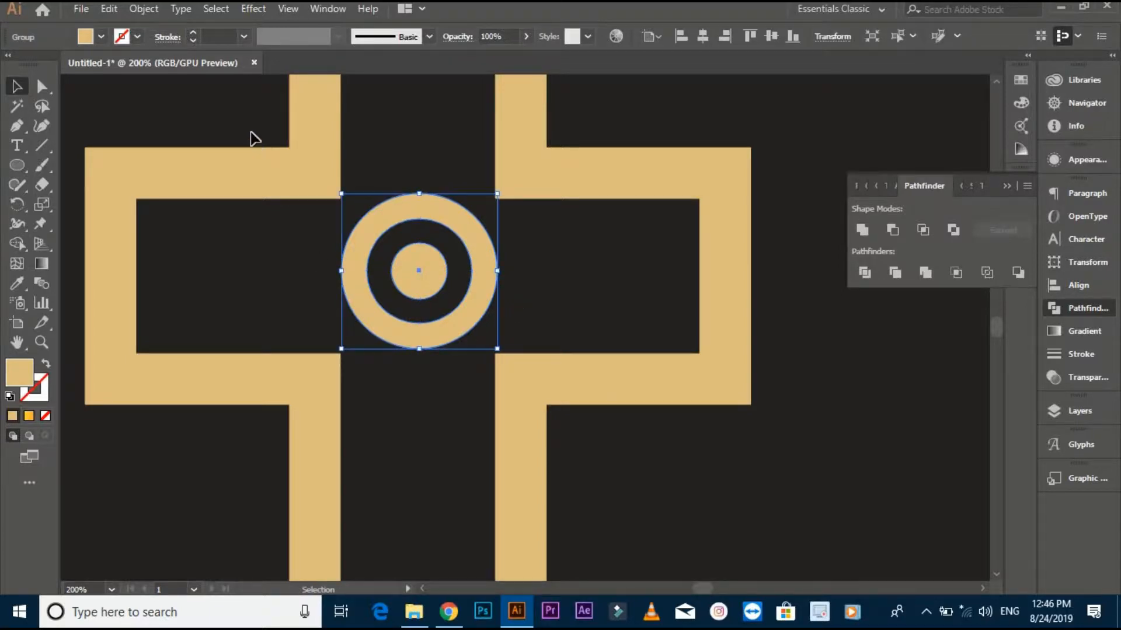
click(560, 383)
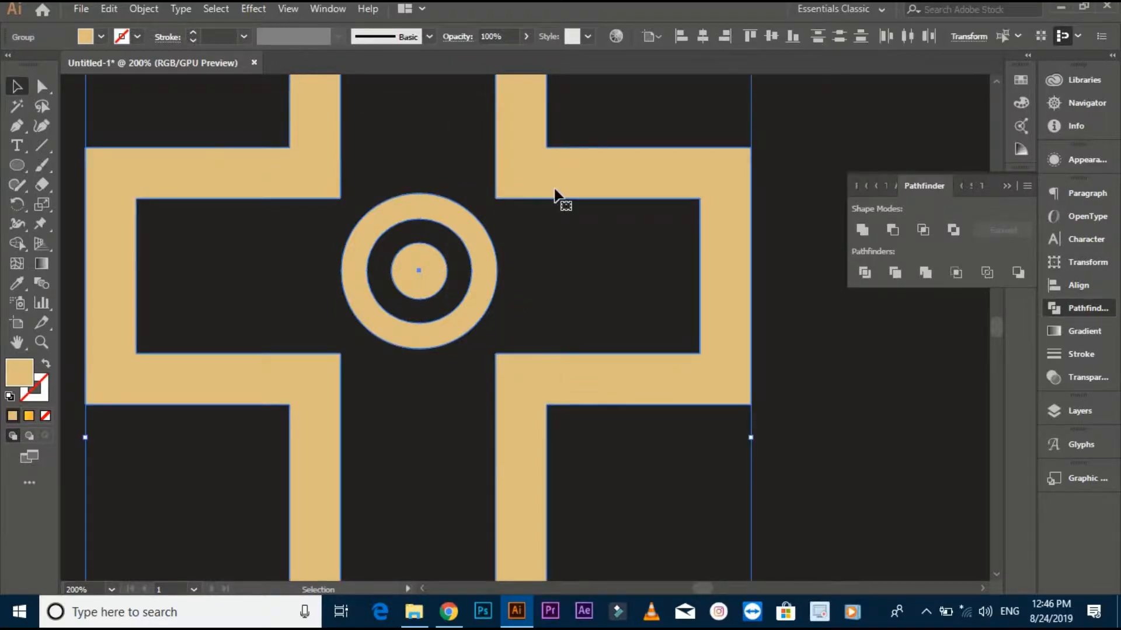
click(704, 36)
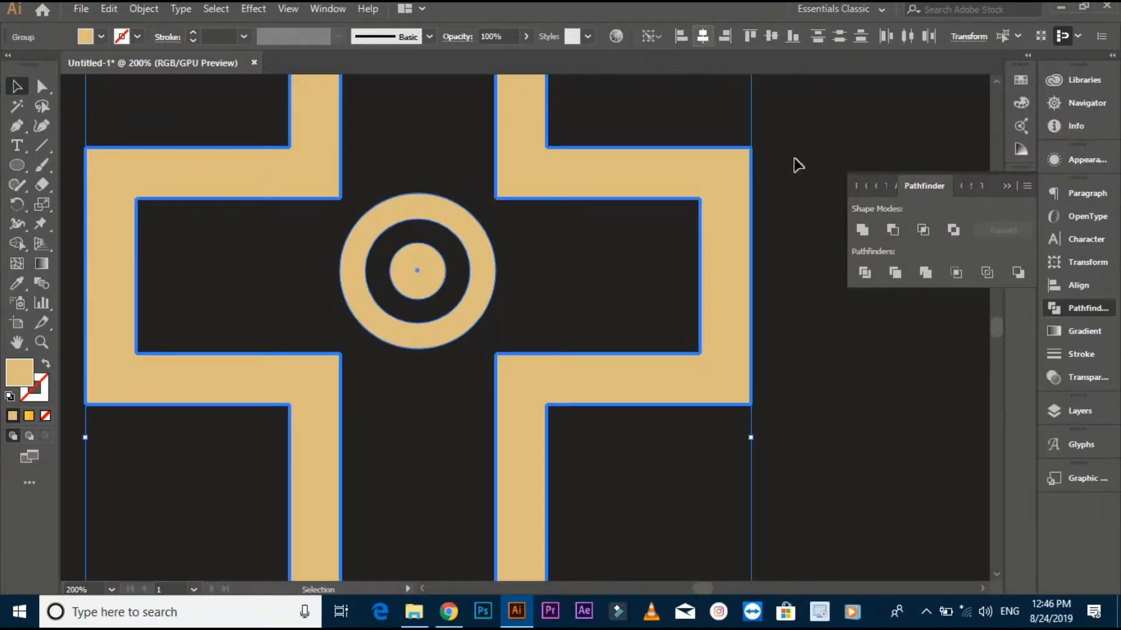
click(802, 190)
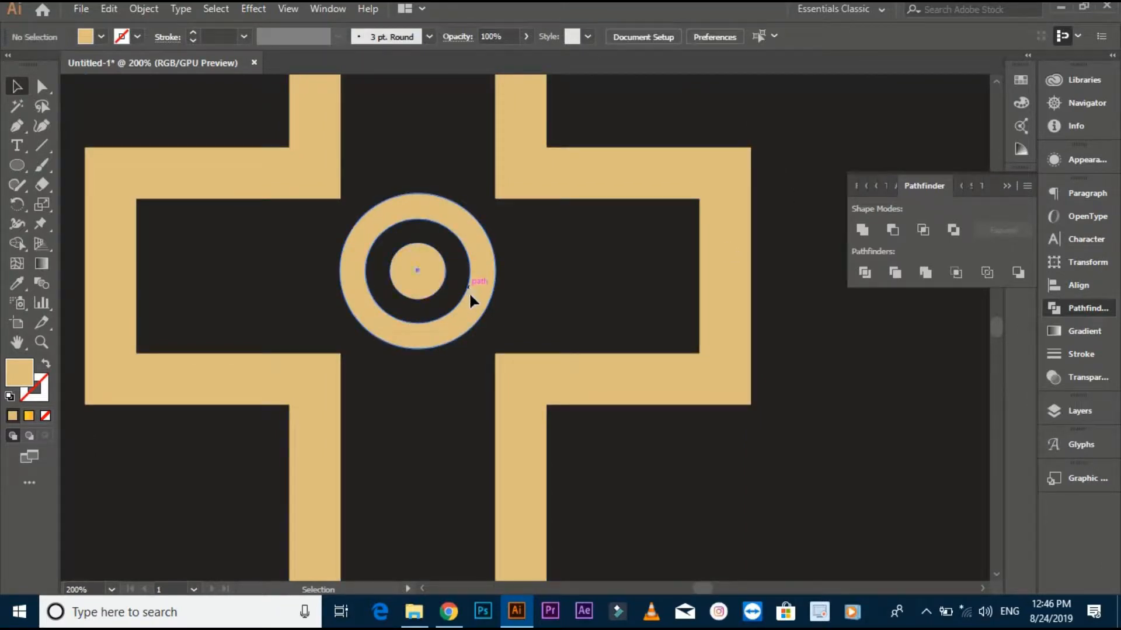
- Shift the ring group slightly sideways and realign it to the cross's horizontal centre
drag(470, 298, 472, 297)
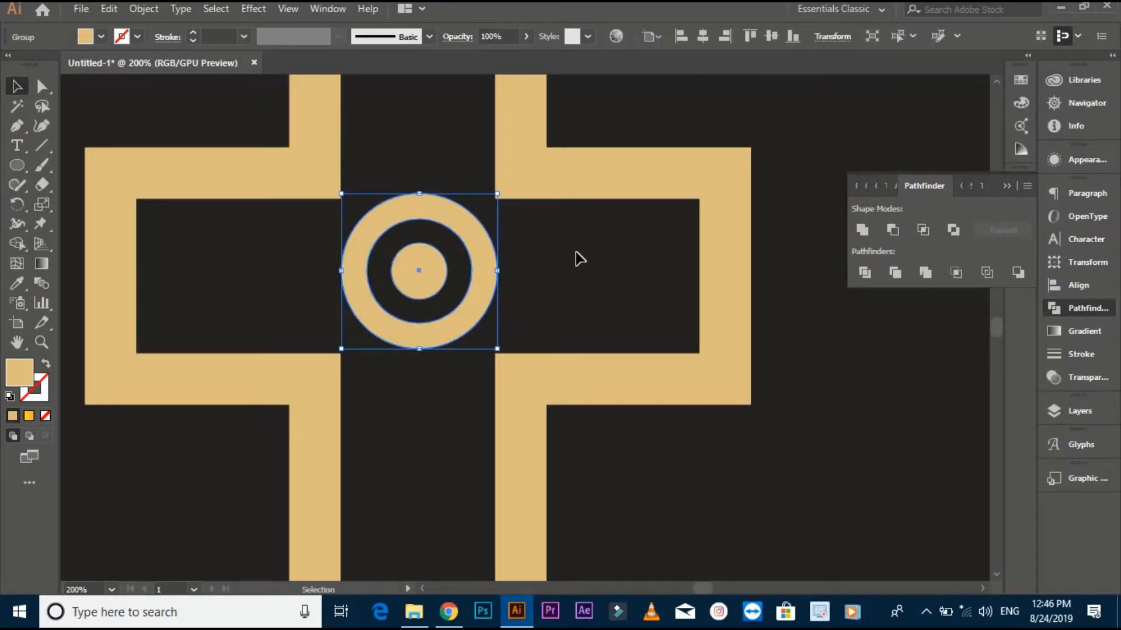
click(580, 258)
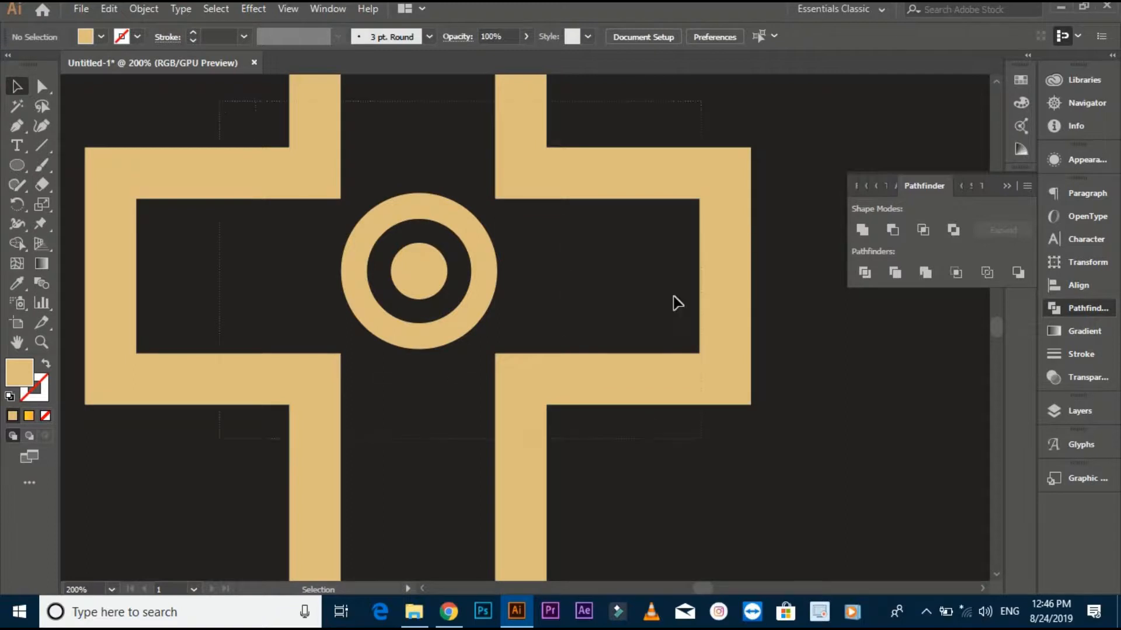
key(ctrl+a)
click(701, 37)
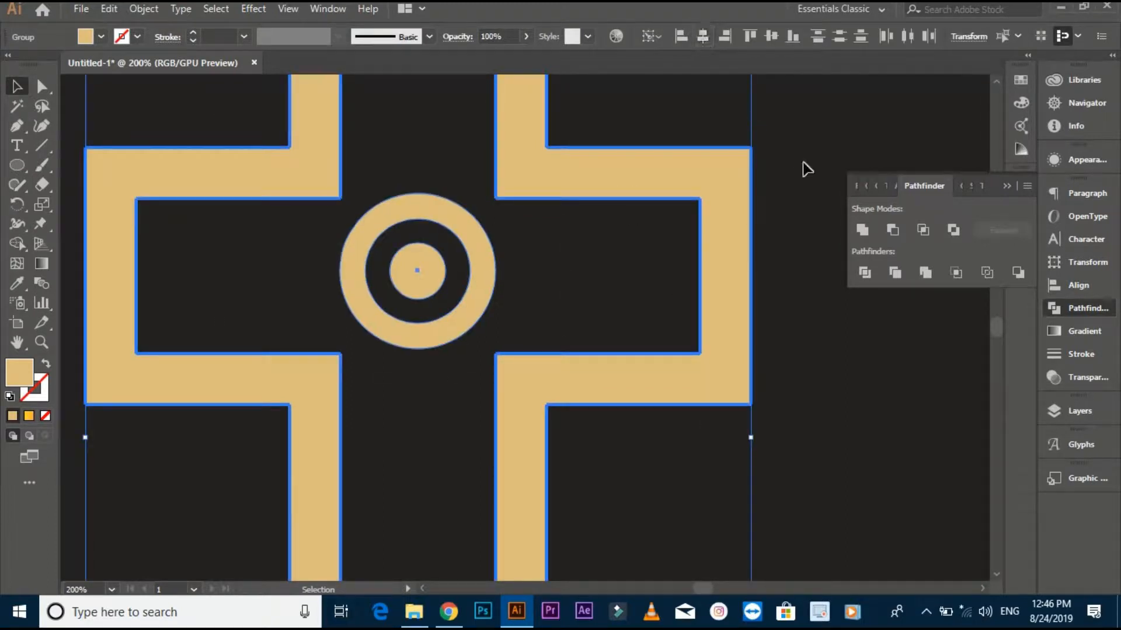
click(805, 357)
- Draw a curved path with the Pen tool from the cross's top-left outer corner to its bottom-right outer corner, bowing outward to the left
key(ctrl+minus)
scroll(771, 362, down, 1)
drag(785, 411, 708, 334)
scroll(620, 369, down, 1)
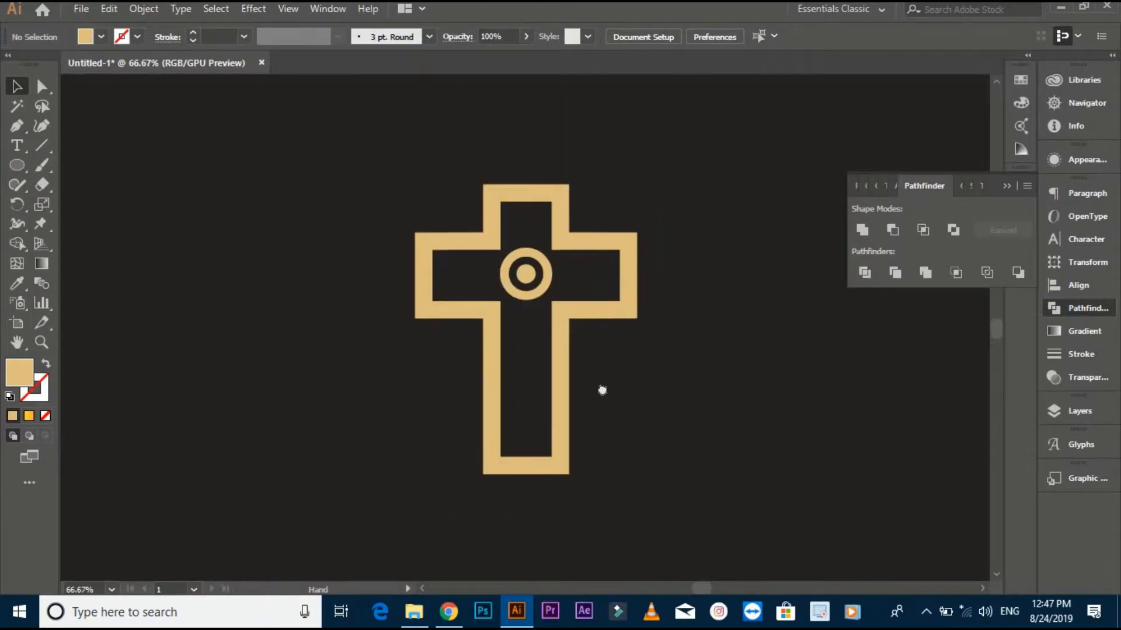
drag(444, 282, 416, 272)
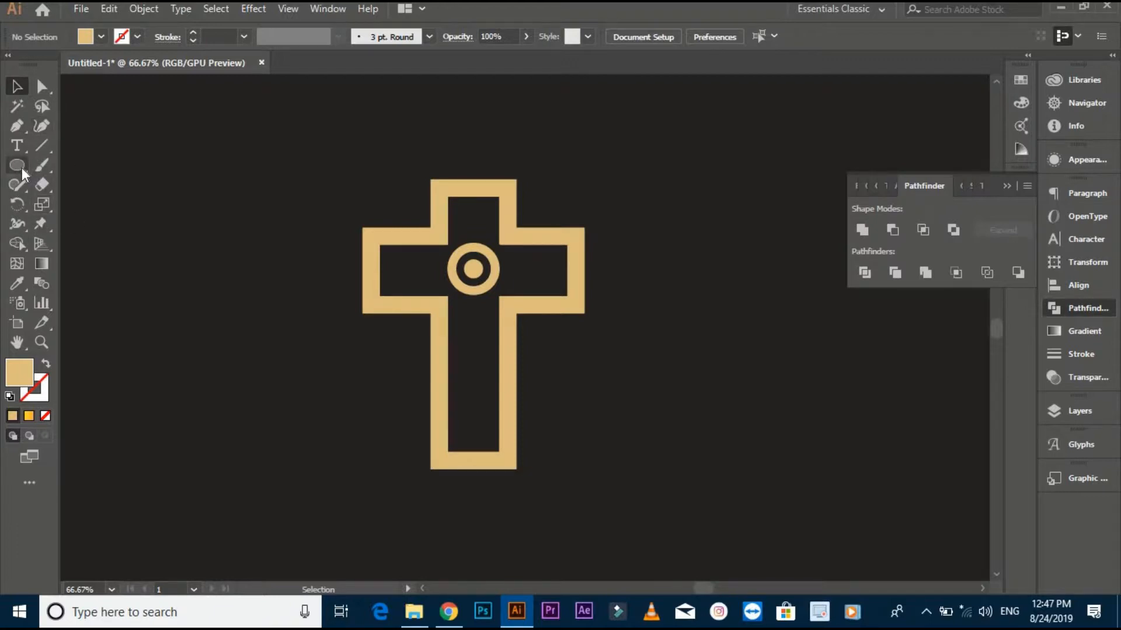
click(18, 128)
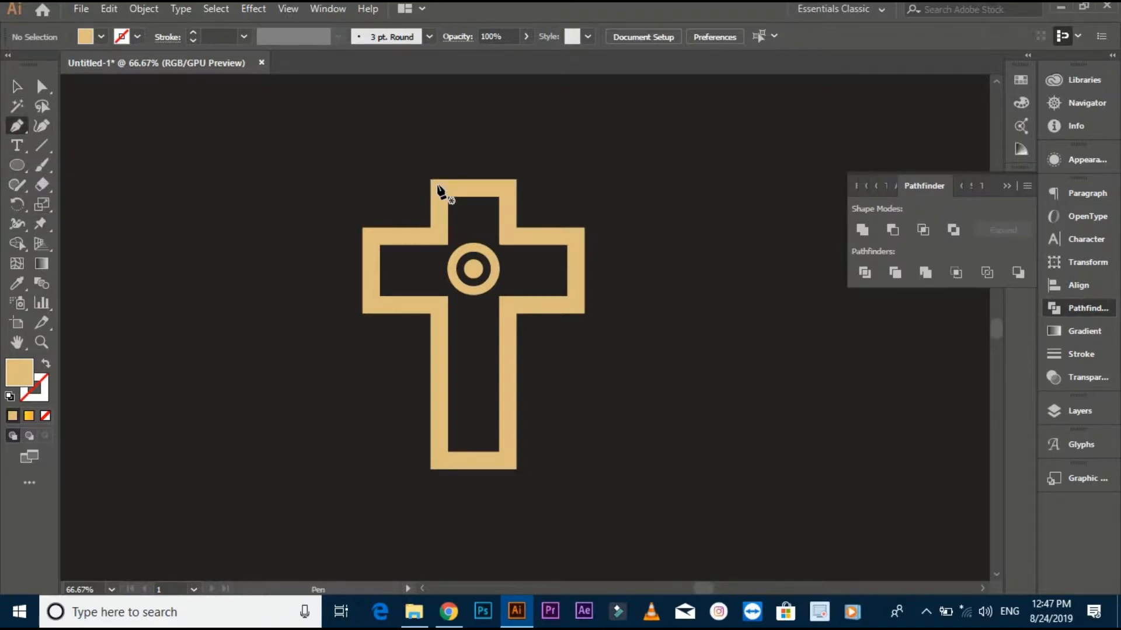
click(430, 180)
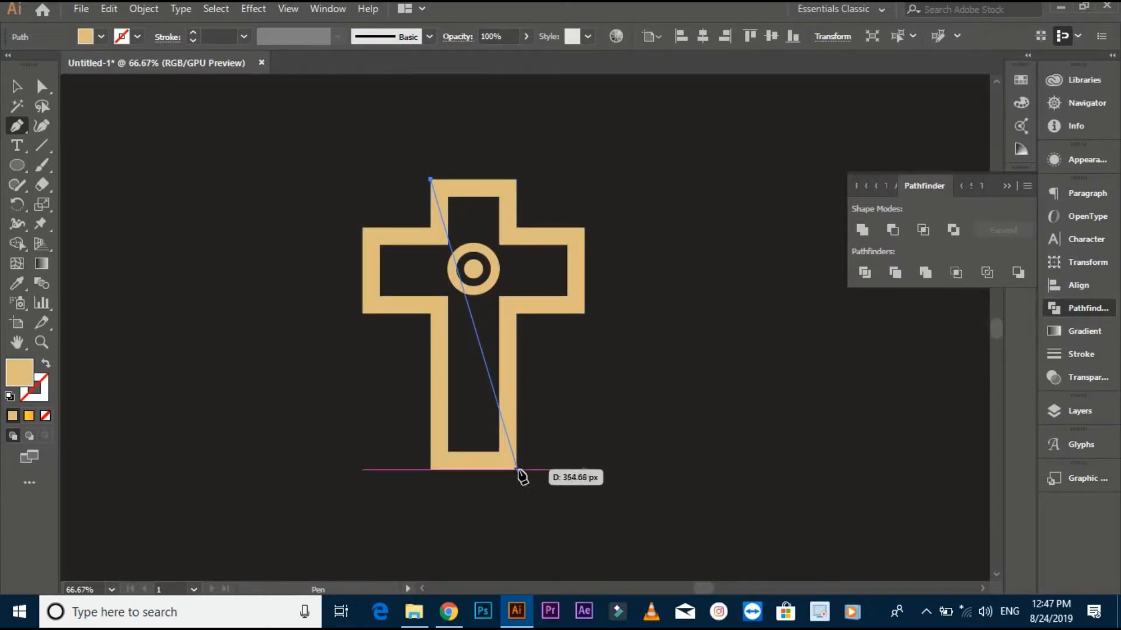
drag(516, 470, 638, 533)
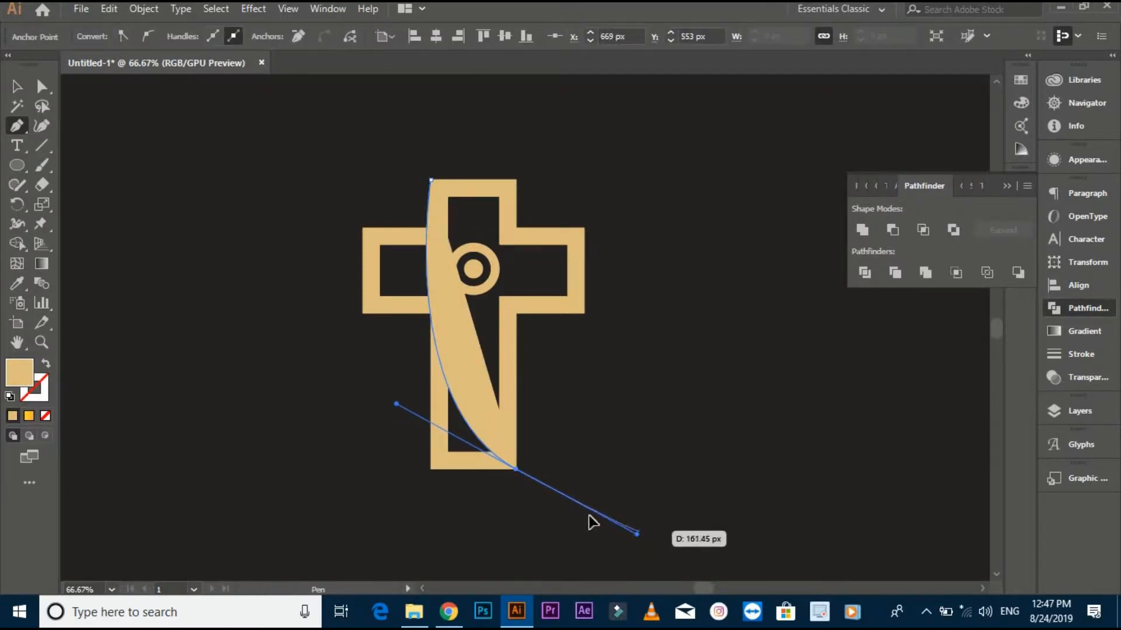
- Give the curve no fill and a dark stroke sampled from the background with the Eyedropper
key(v)
click(25, 286)
click(163, 303)
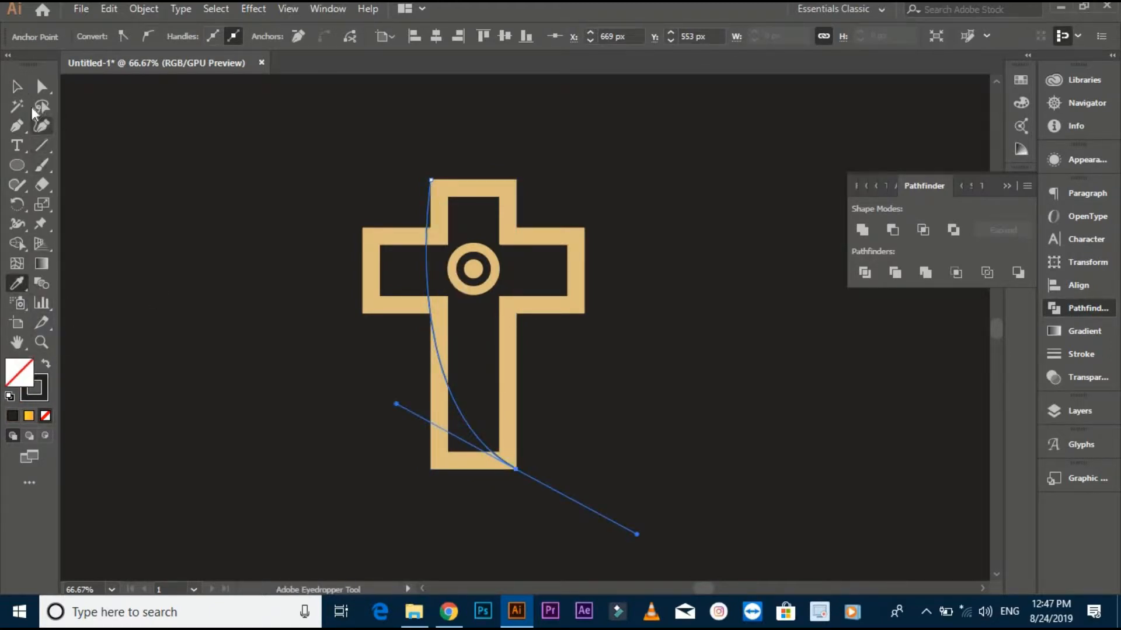
click(16, 86)
click(350, 222)
- Set the dark curve's stroke weight to 12 pt so it cuts through the cross
click(429, 219)
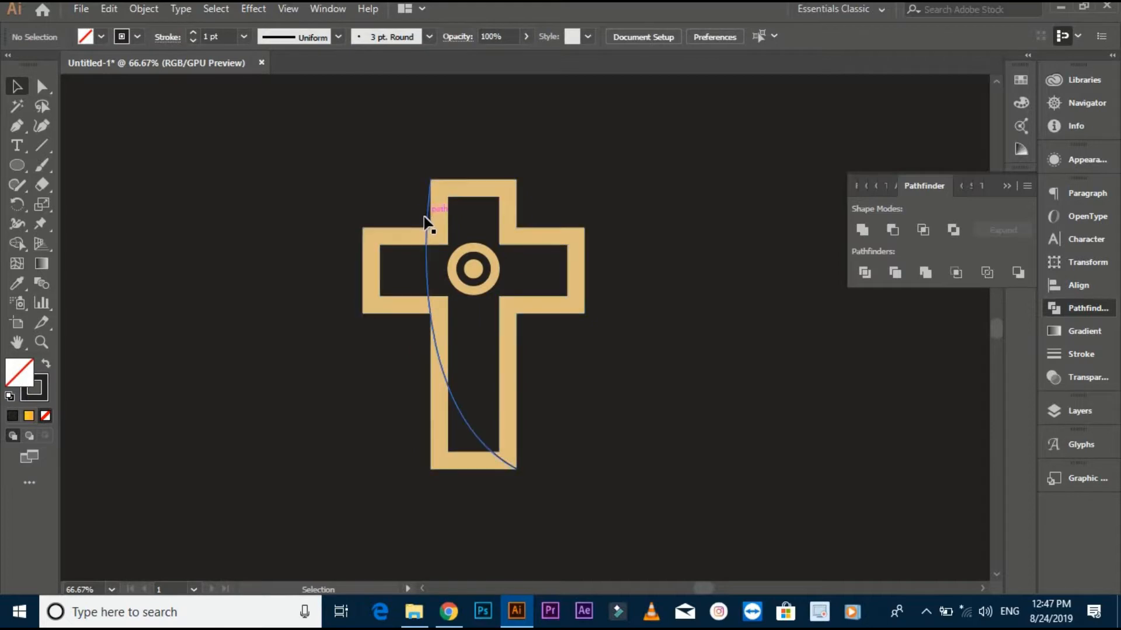
click(244, 37)
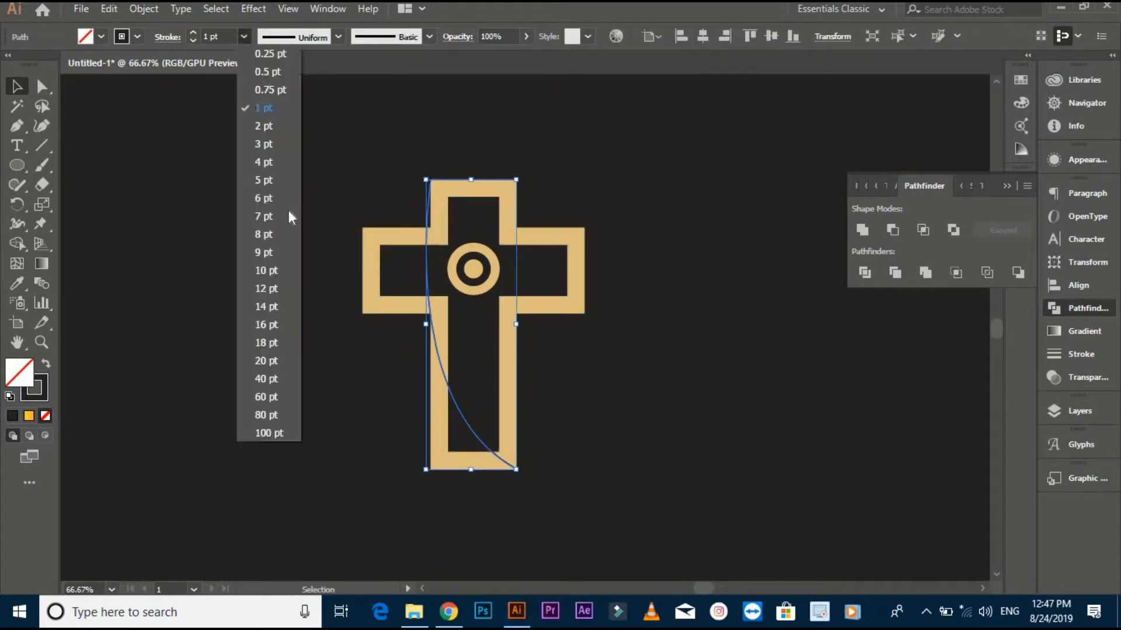
click(264, 298)
click(259, 279)
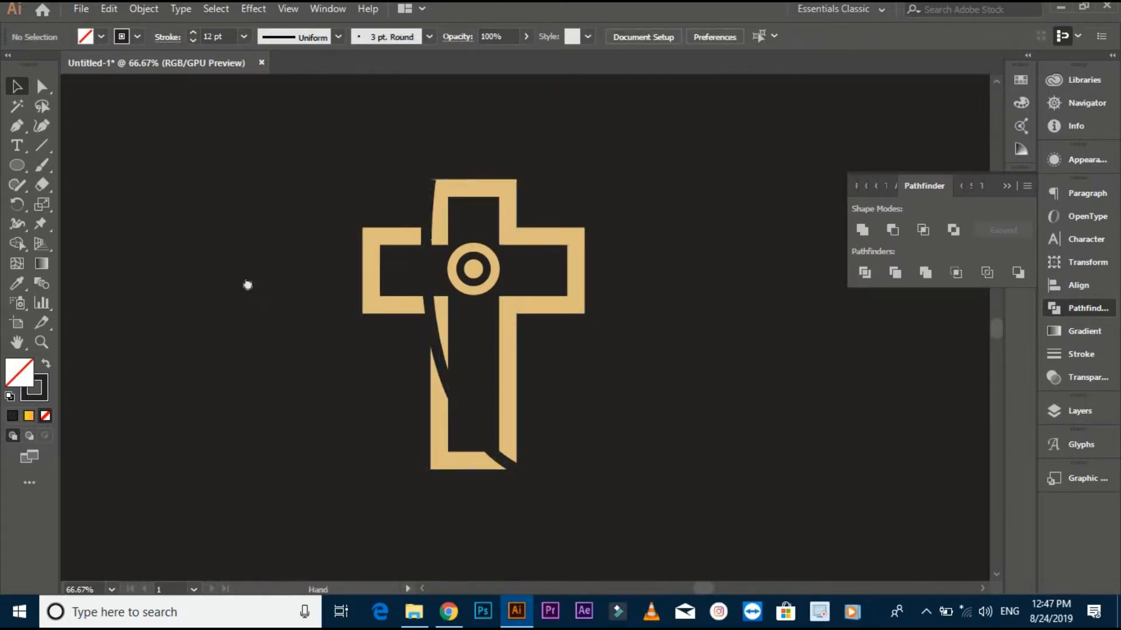
- Stretch the curve's upper end slightly above the top edge of the cross
drag(249, 280, 233, 278)
scroll(425, 170, up, 4)
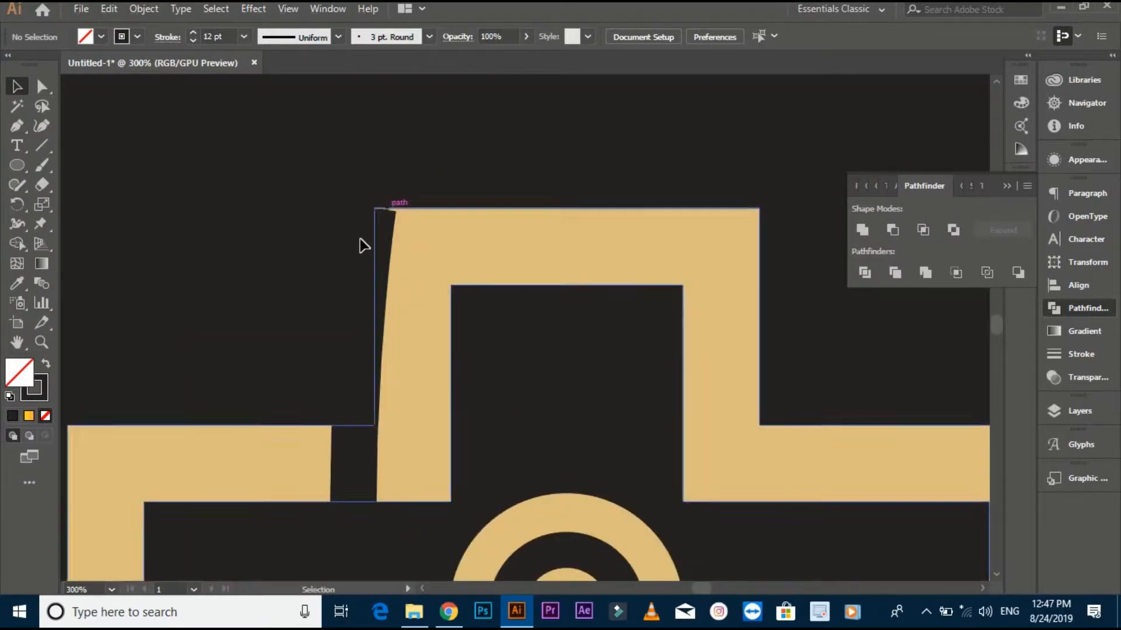
click(378, 234)
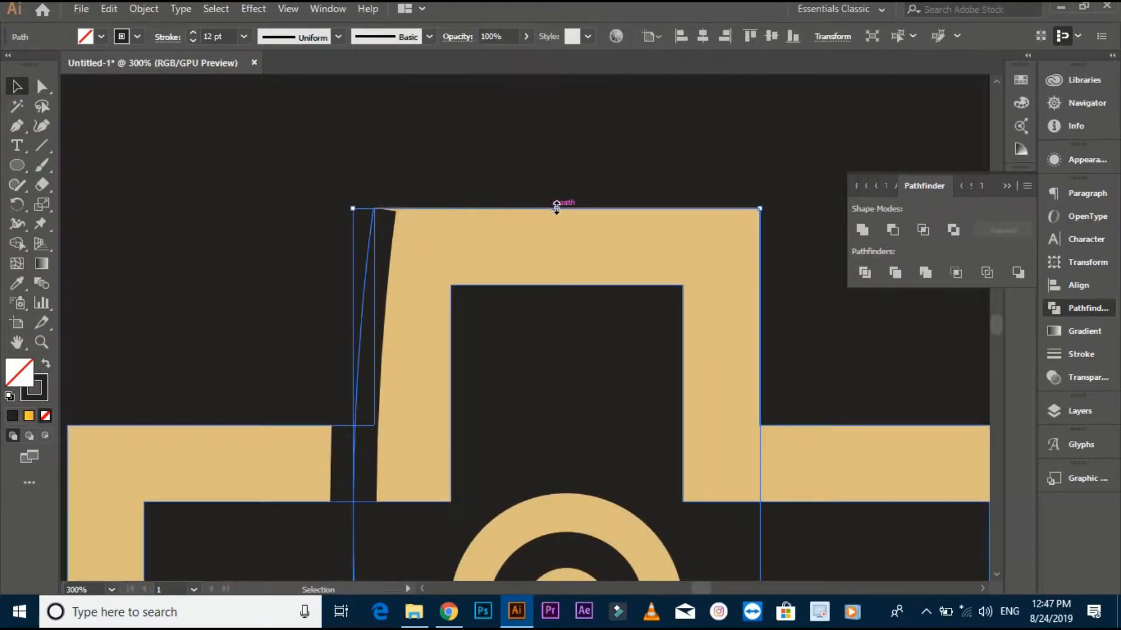
drag(557, 208, 556, 191)
click(468, 163)
- Reflect a copy of the dark curve across the vertical axis to cut the opposite side of the cross
scroll(468, 163, down, 2)
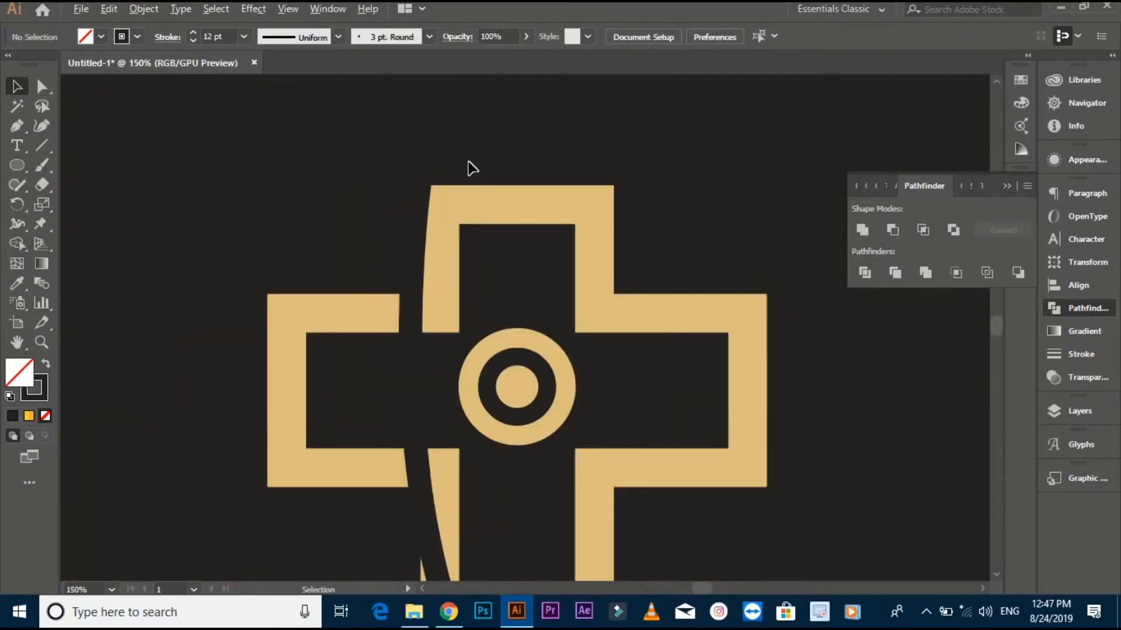
drag(497, 322, 467, 98)
drag(506, 336, 495, 196)
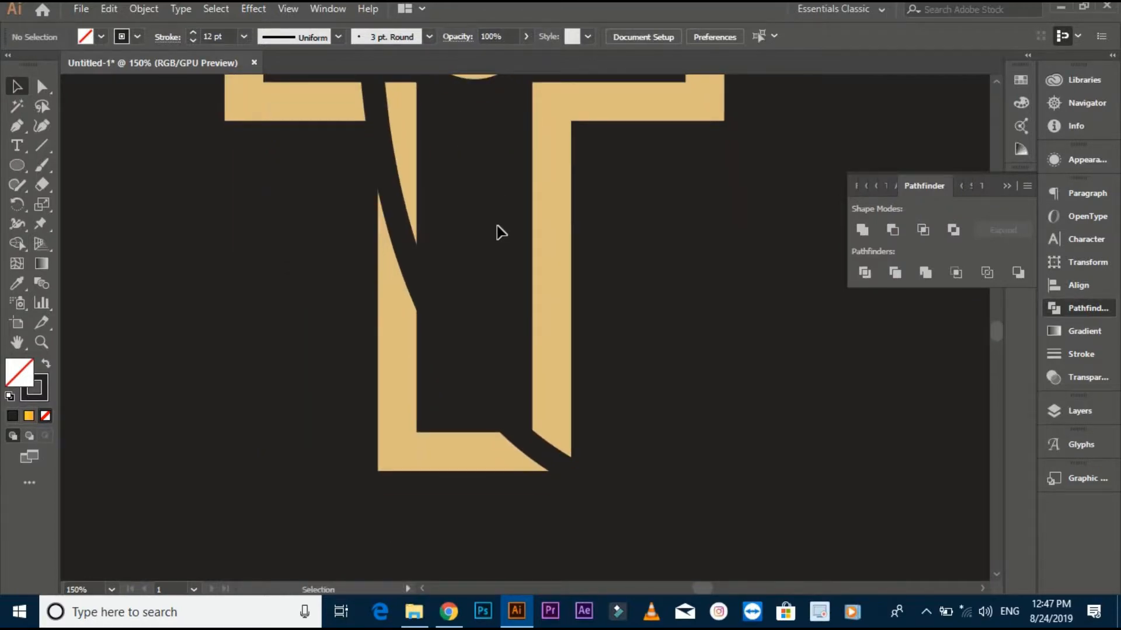
scroll(500, 232, down, 1)
scroll(505, 348, up, 3)
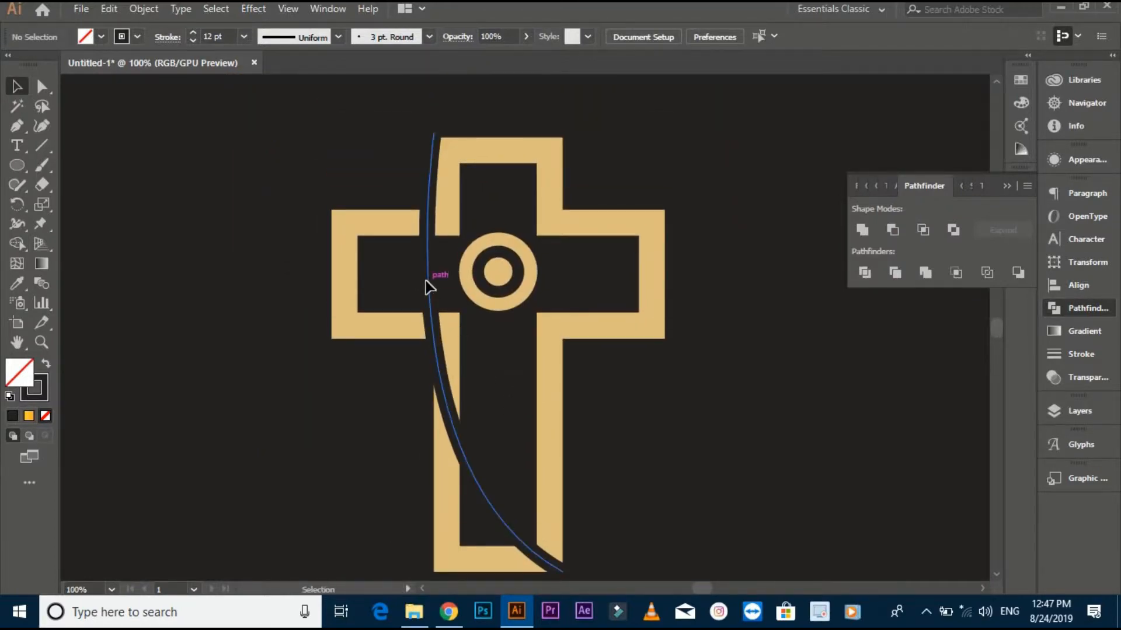
right_click(429, 286)
mouse_move(548, 493)
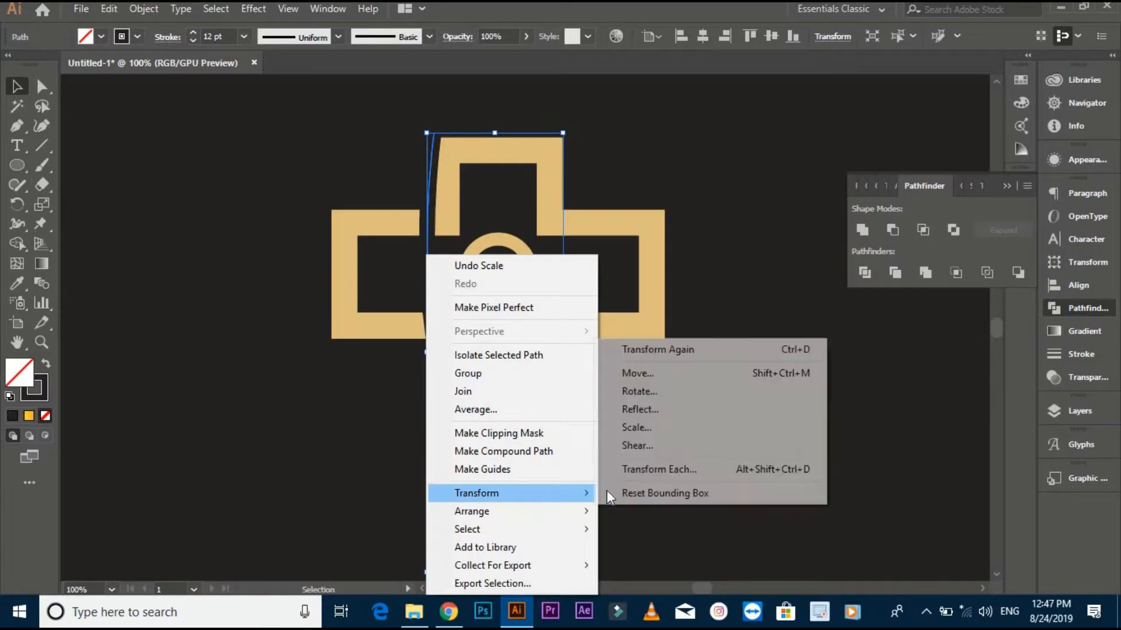
click(638, 409)
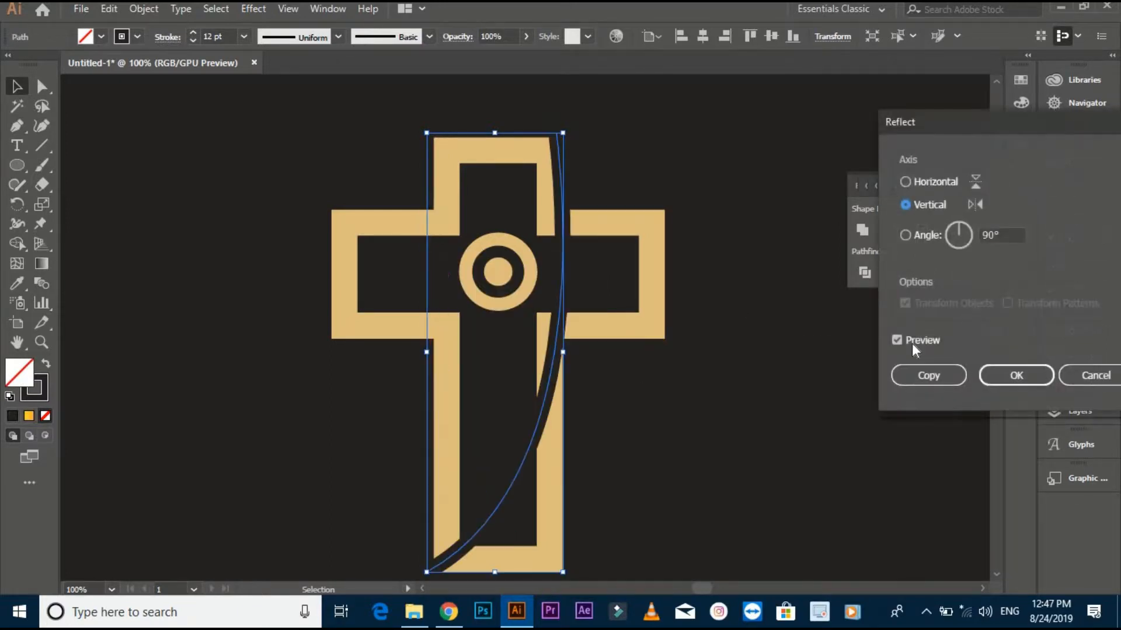
click(929, 376)
click(830, 425)
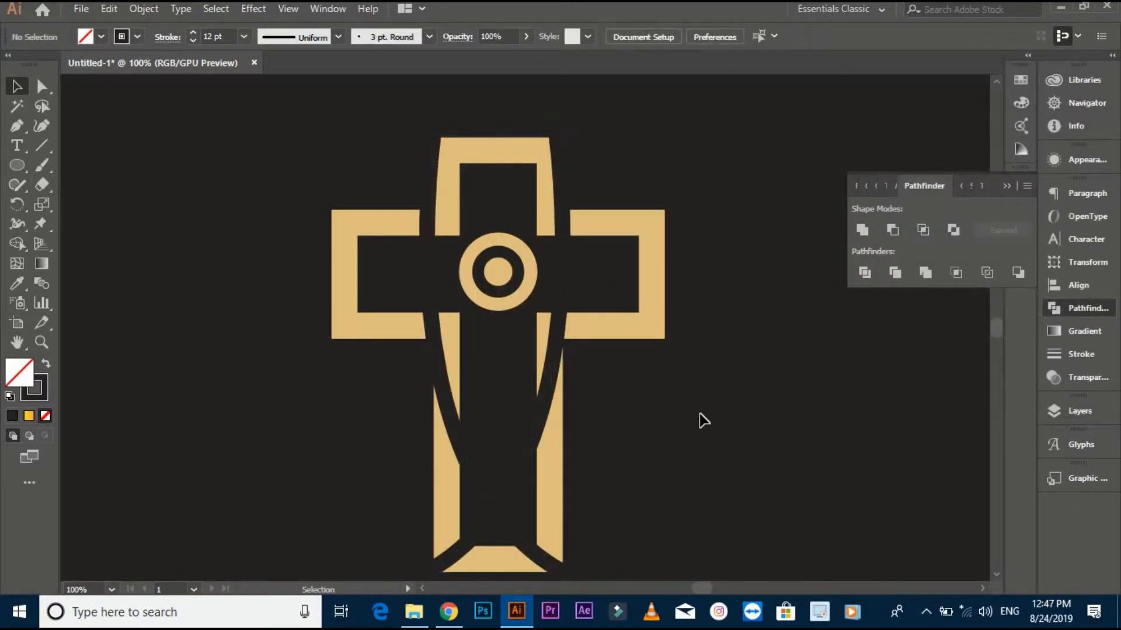
- Group the two dark curves and centre the group horizontally on the cross
click(566, 293)
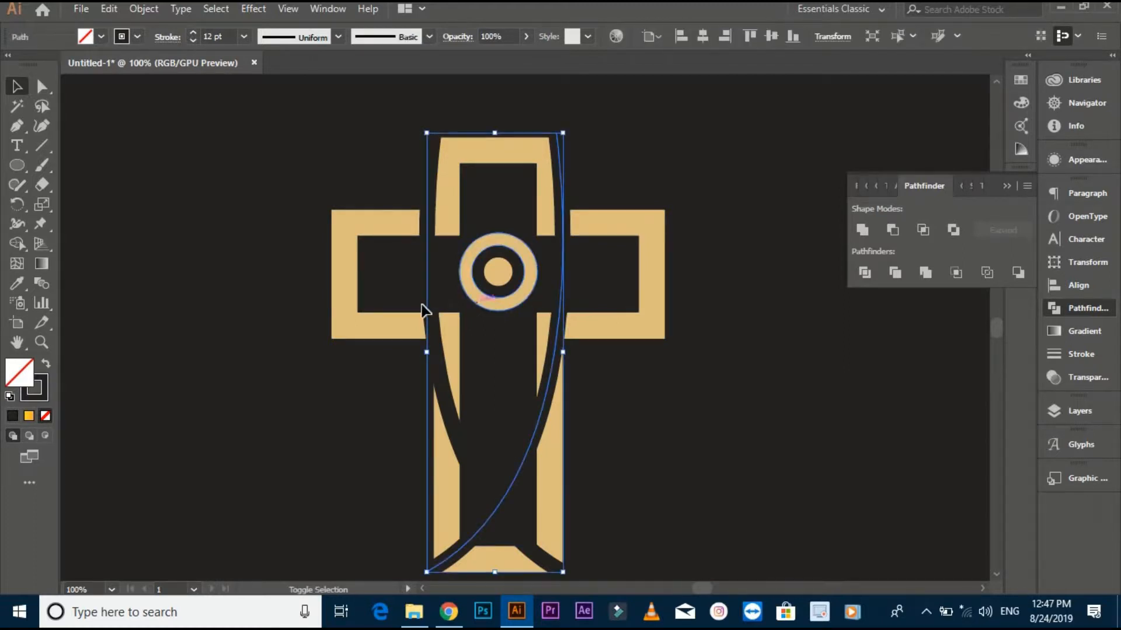
shift+click(427, 292)
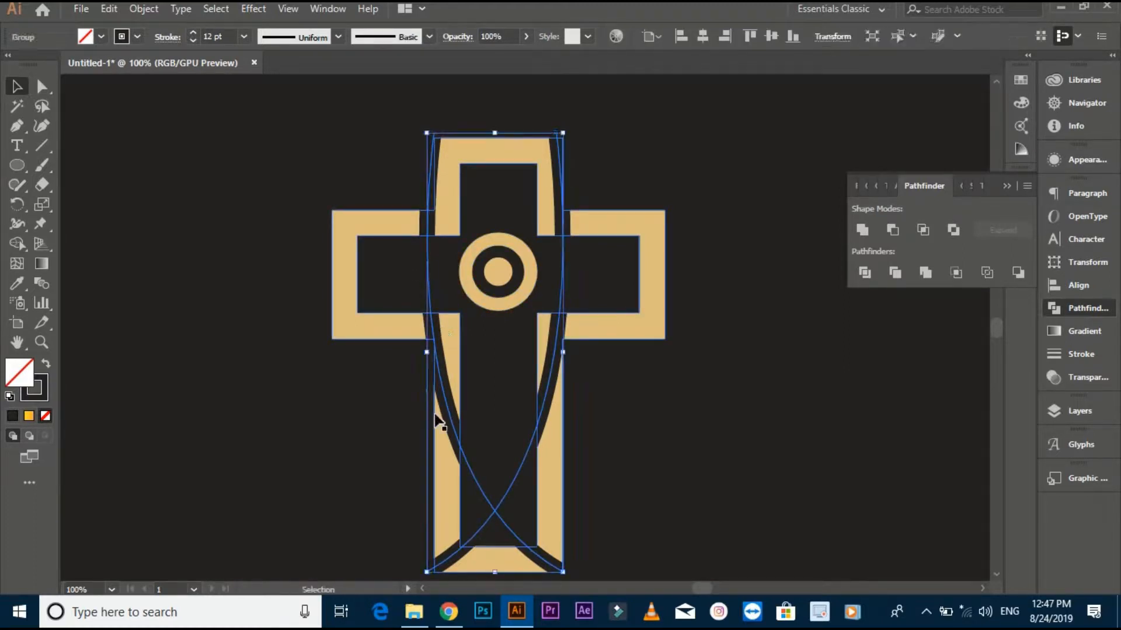
shift+click(563, 432)
click(551, 442)
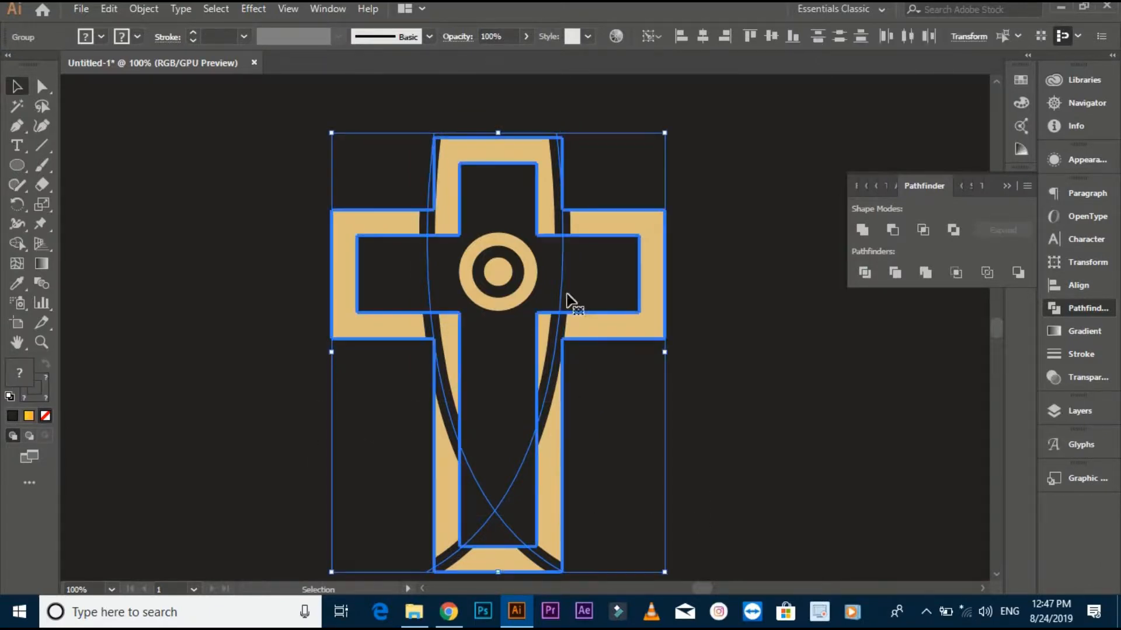
click(702, 37)
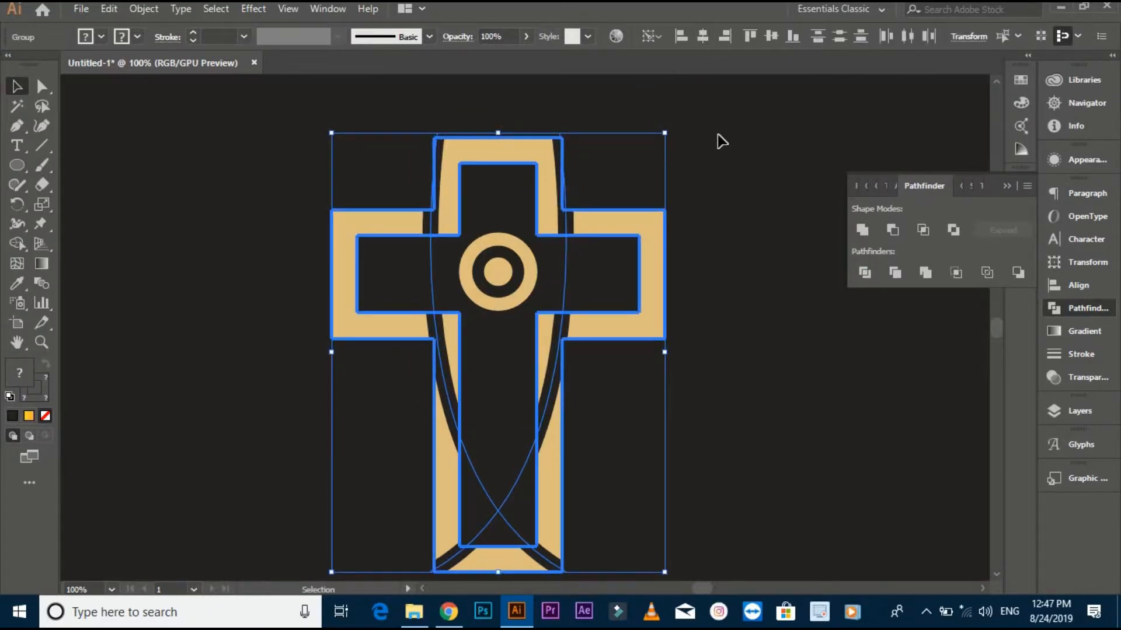
- Expand the fill and stroke of the grouped dark curves into solid shapes
click(723, 148)
drag(728, 268, 727, 214)
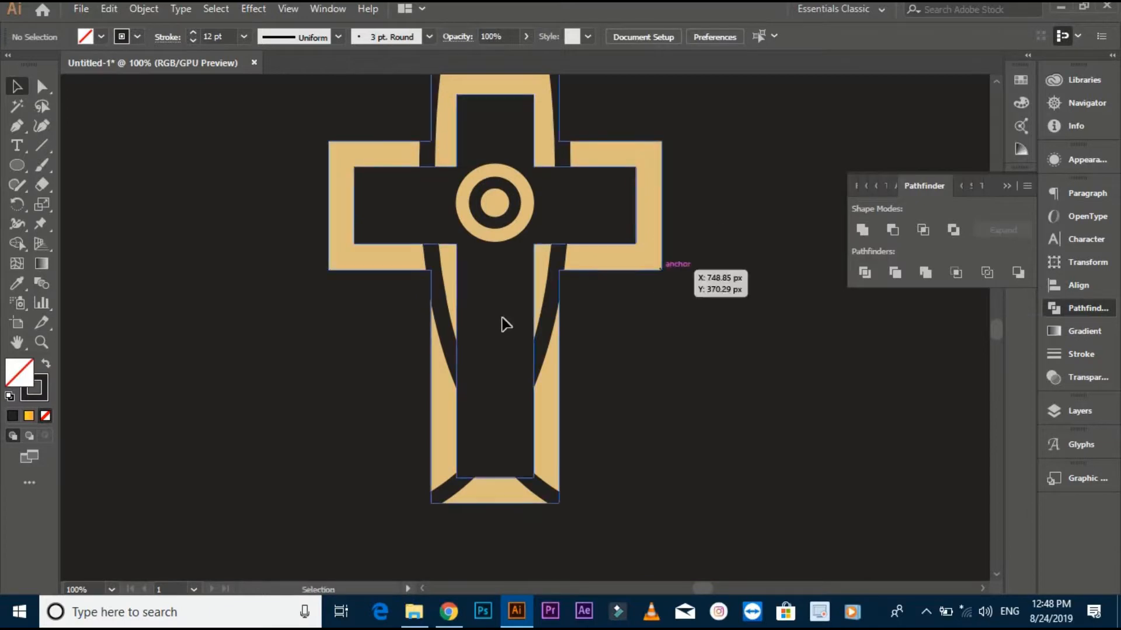
click(543, 330)
click(257, 212)
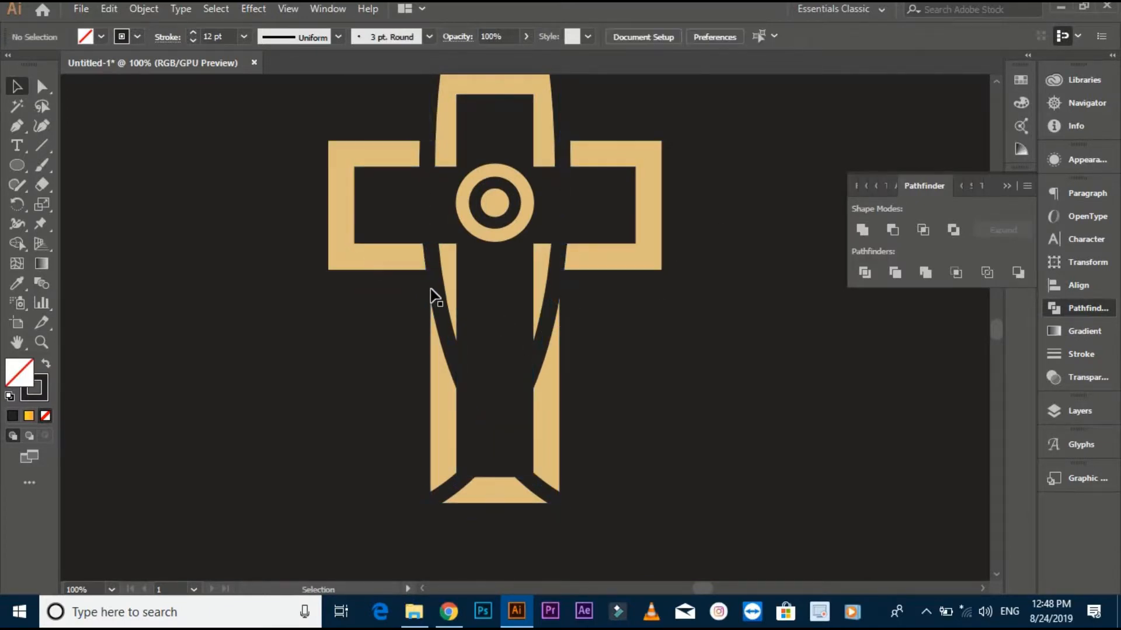
click(435, 279)
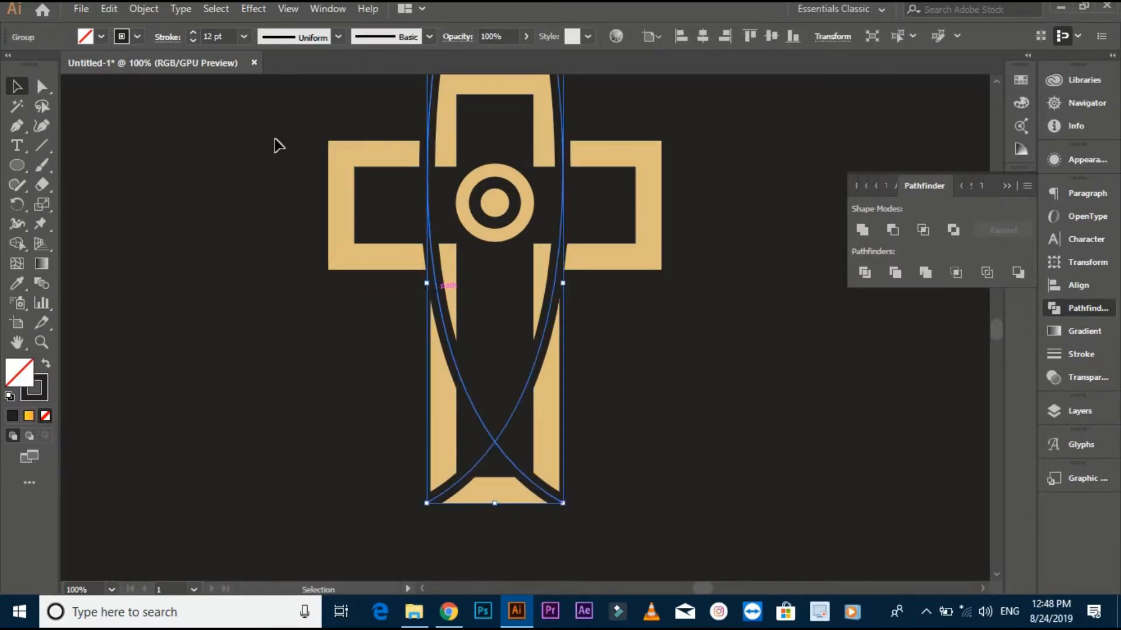
click(153, 10)
click(234, 176)
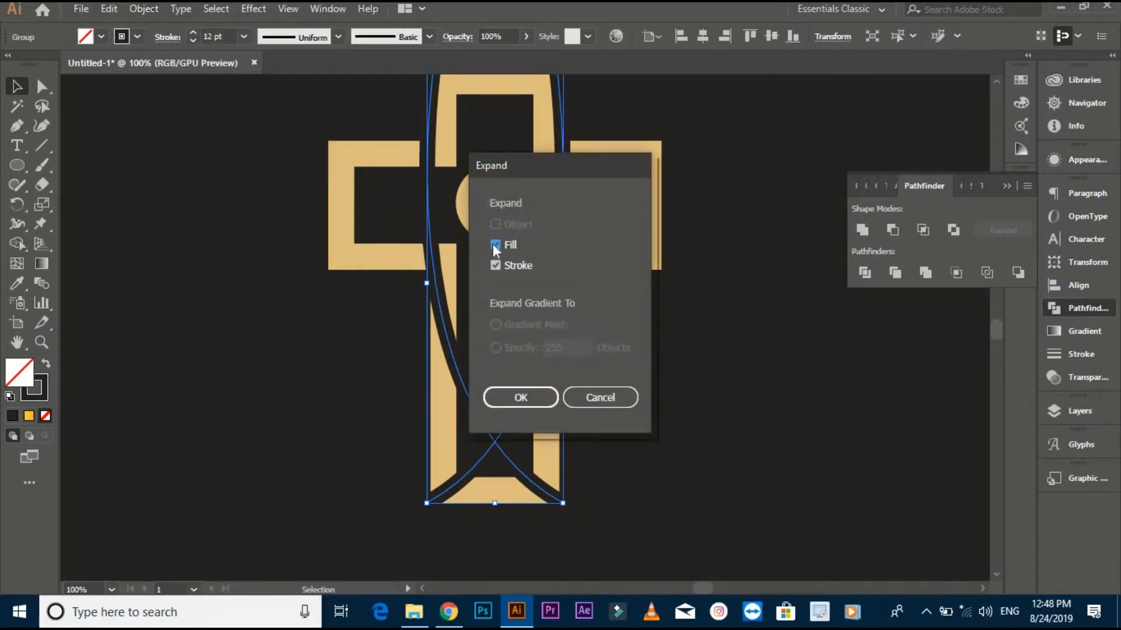
click(521, 397)
click(296, 343)
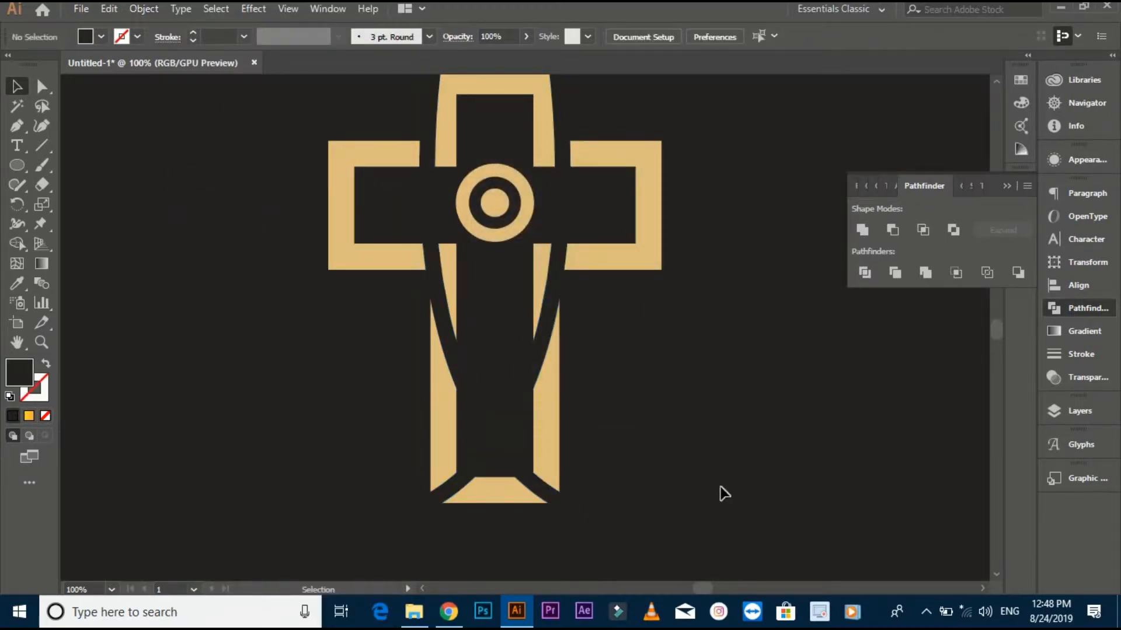
- Subtract the expanded curves from the tan cross outline with Minus Front
key(ctrl+a)
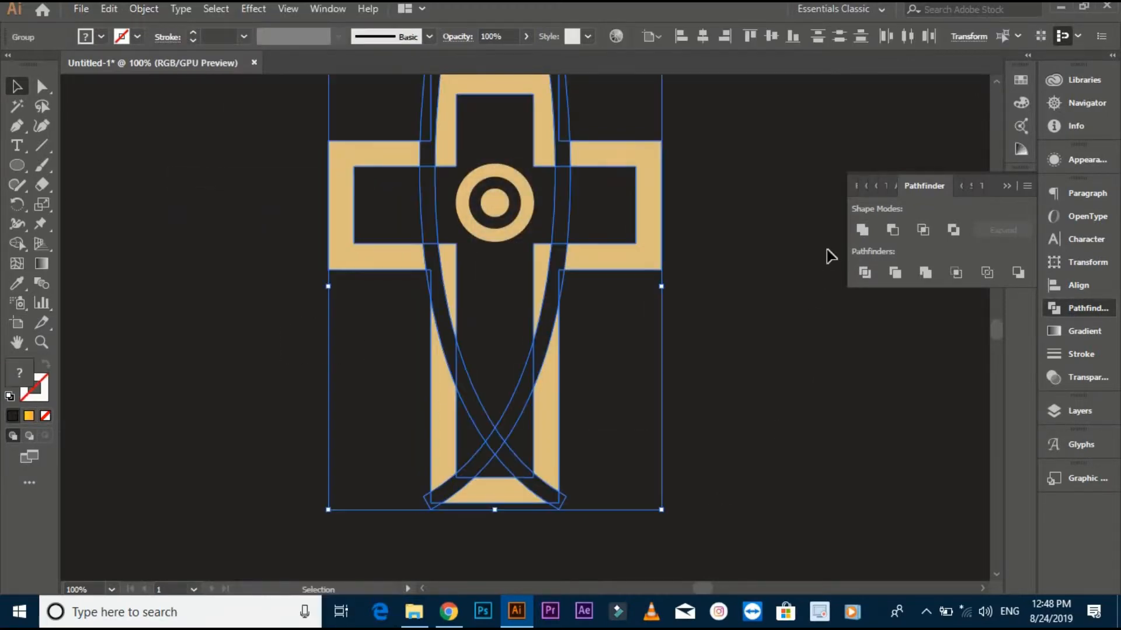
click(891, 230)
click(759, 333)
scroll(764, 333, down, 1)
scroll(766, 333, down, 1)
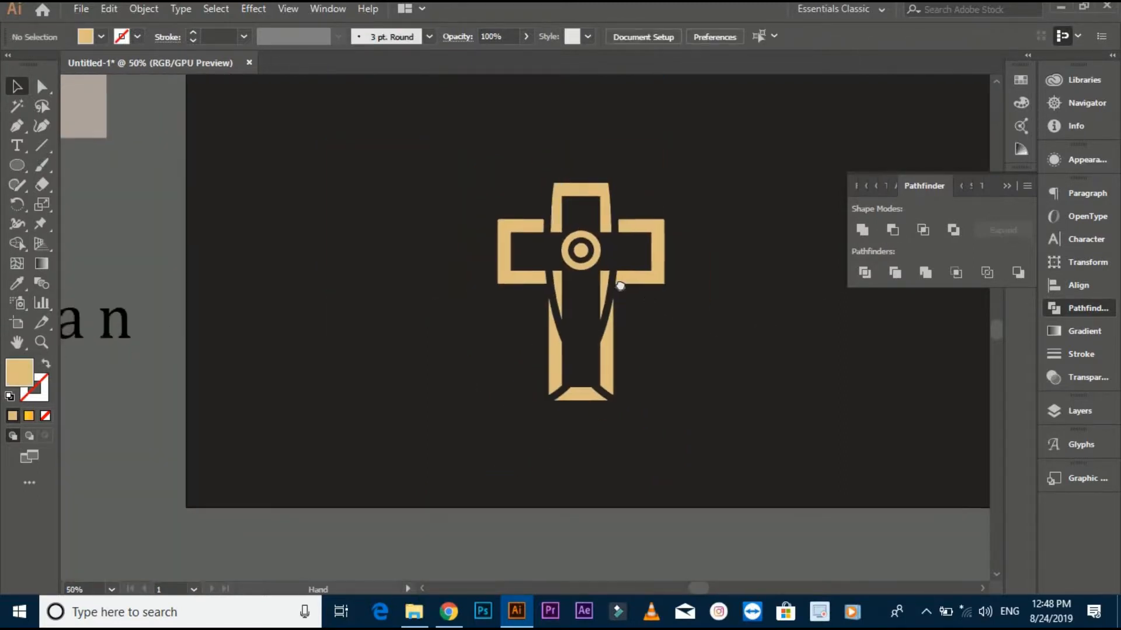
drag(491, 296, 709, 504)
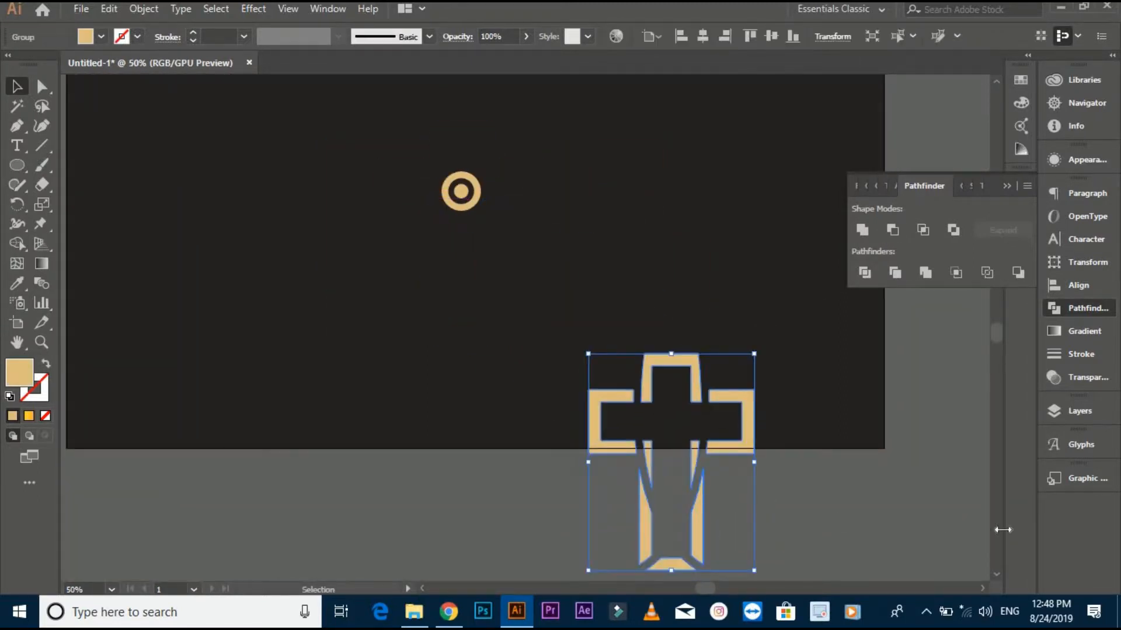
key(ctrl+z)
click(610, 304)
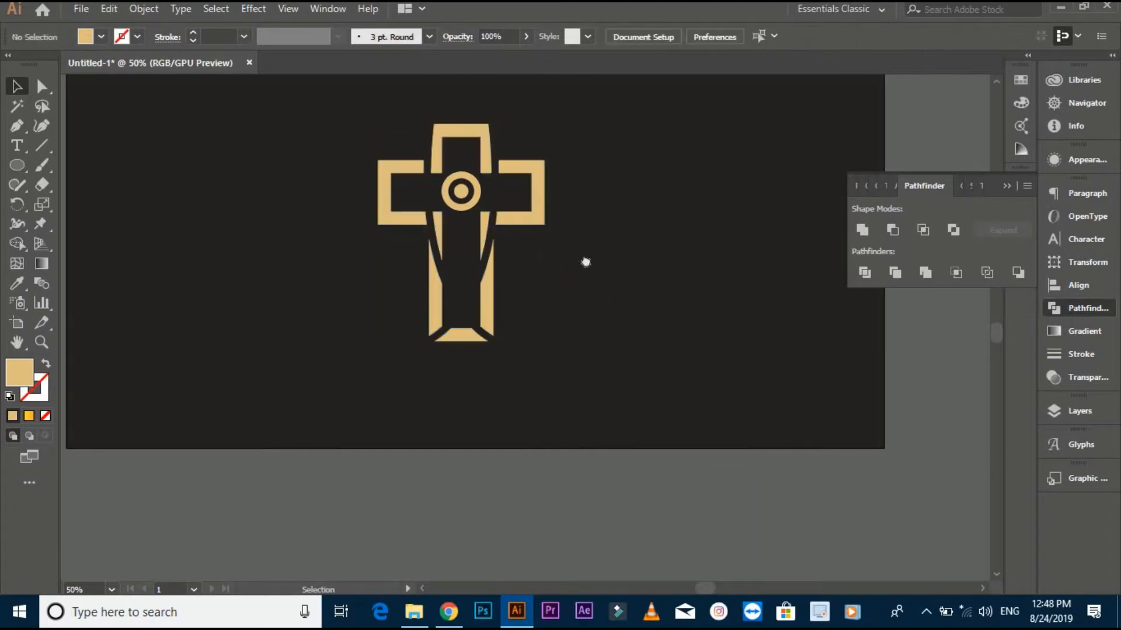
- Round the two outer corners at the top of the cross's upper piece
drag(508, 240, 538, 325)
scroll(475, 230, up, 1)
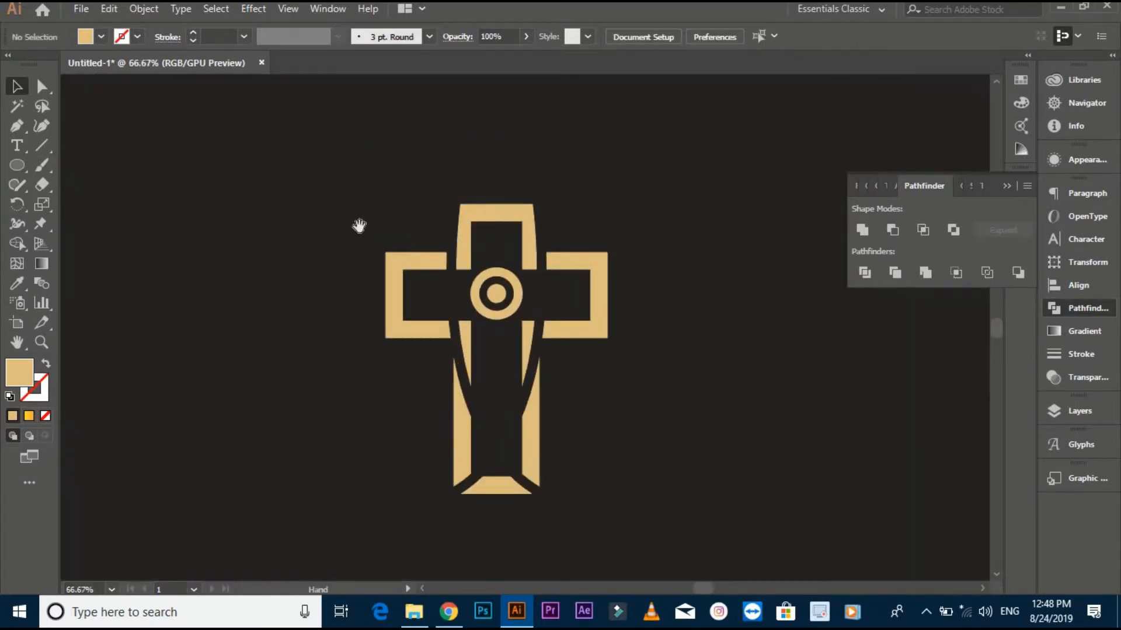
scroll(535, 217, up, 1)
scroll(534, 217, up, 1)
click(51, 86)
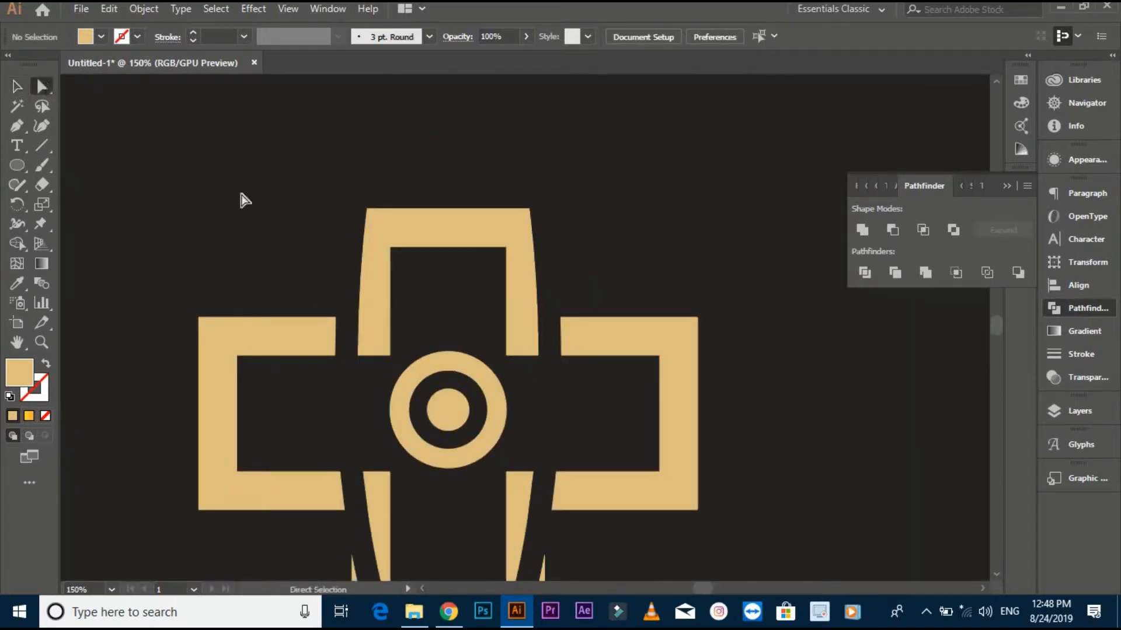
drag(565, 225, 515, 240)
click(582, 183)
scroll(590, 169, down, 2)
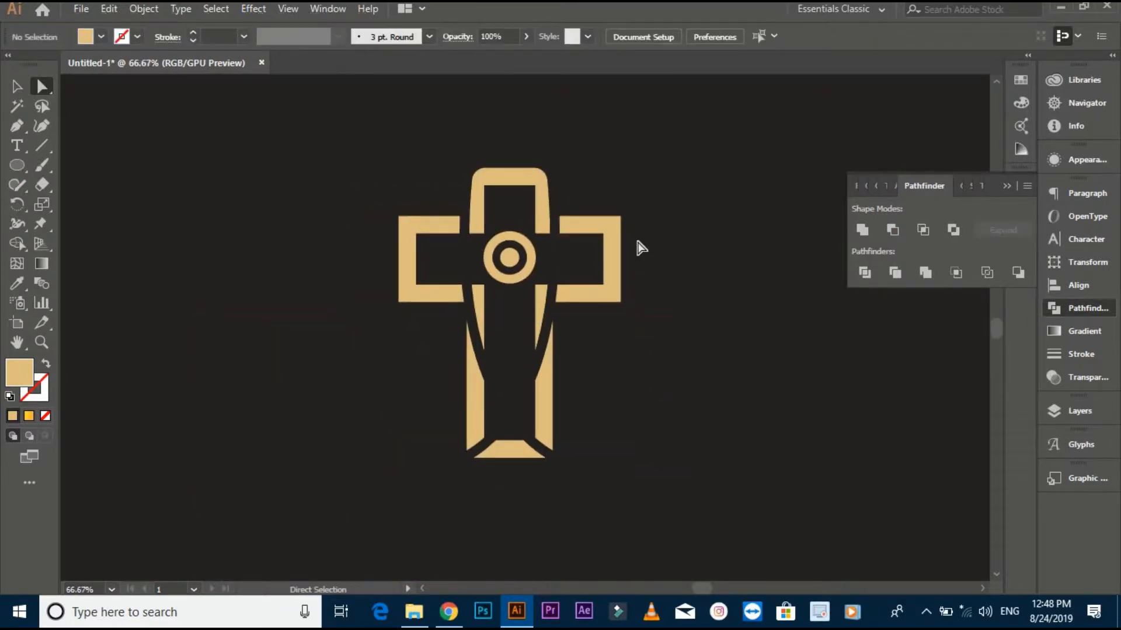
- Round the outer corners of both side arms of the cross
scroll(635, 234, up, 2)
drag(646, 185, 605, 353)
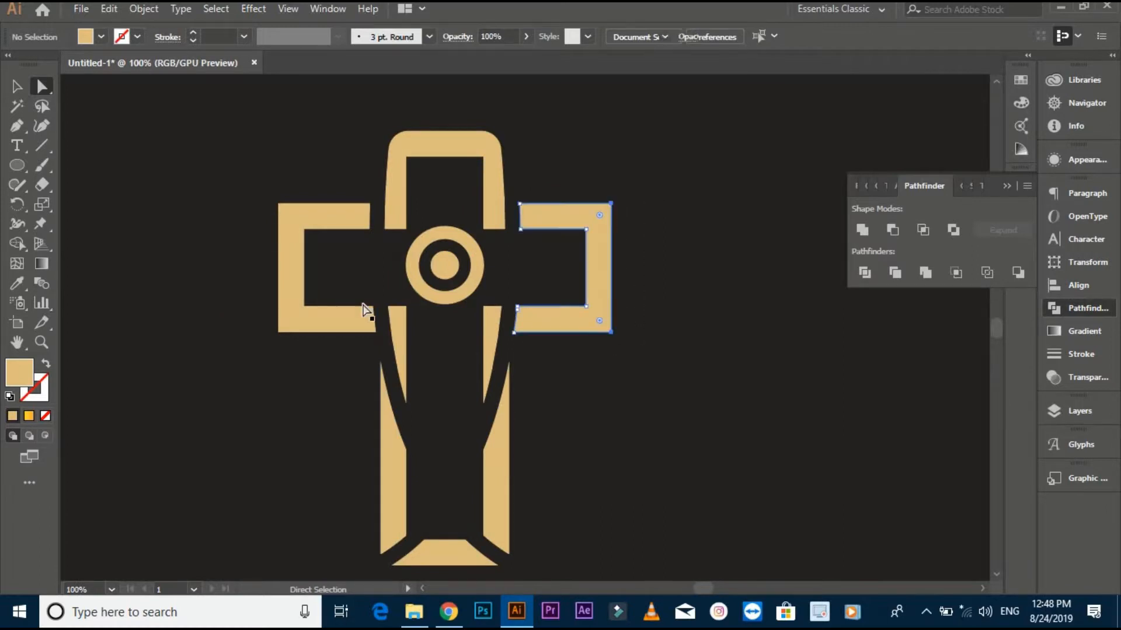
drag(280, 342, 288, 309)
drag(290, 216, 444, 237)
click(174, 250)
scroll(176, 252, down, 1)
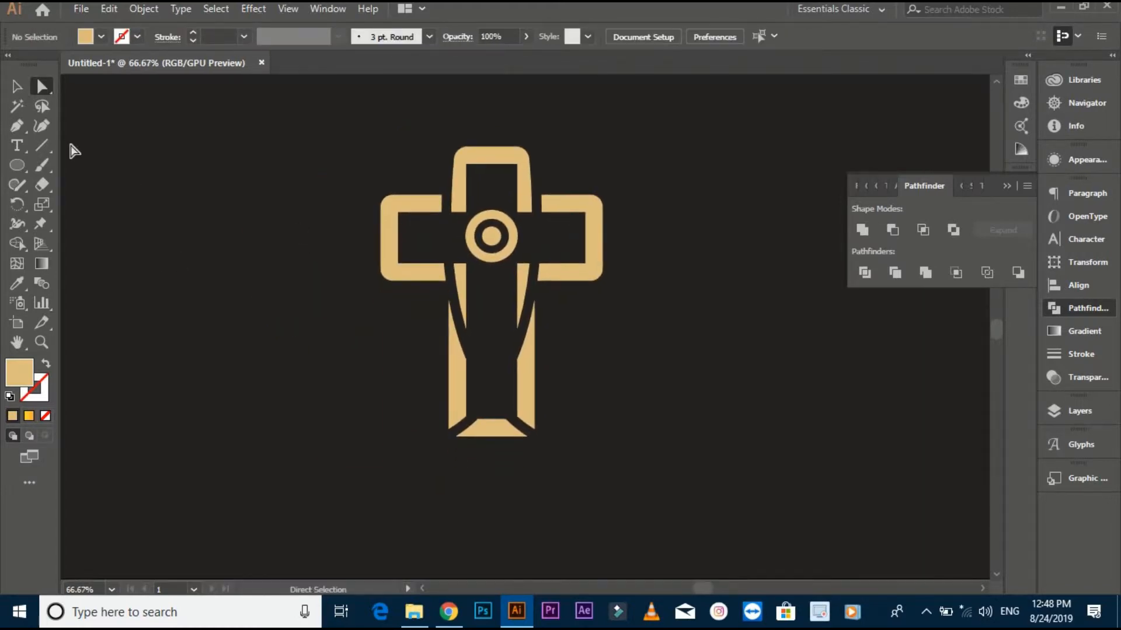
- Group all the cross pieces together with the central ring and dot
key(v)
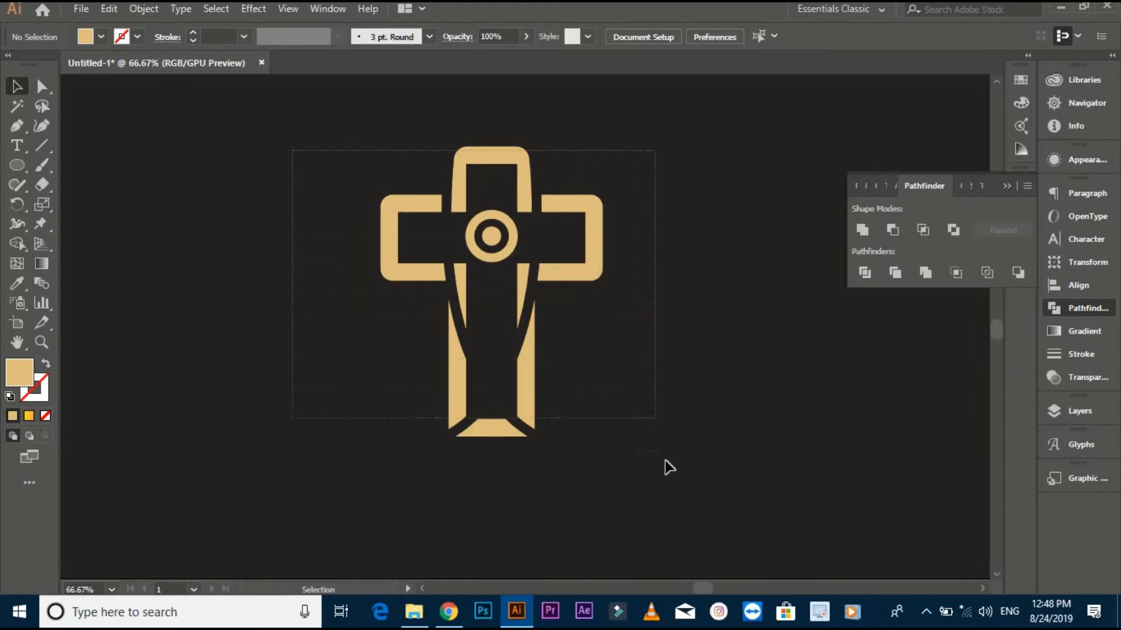
drag(669, 467, 674, 468)
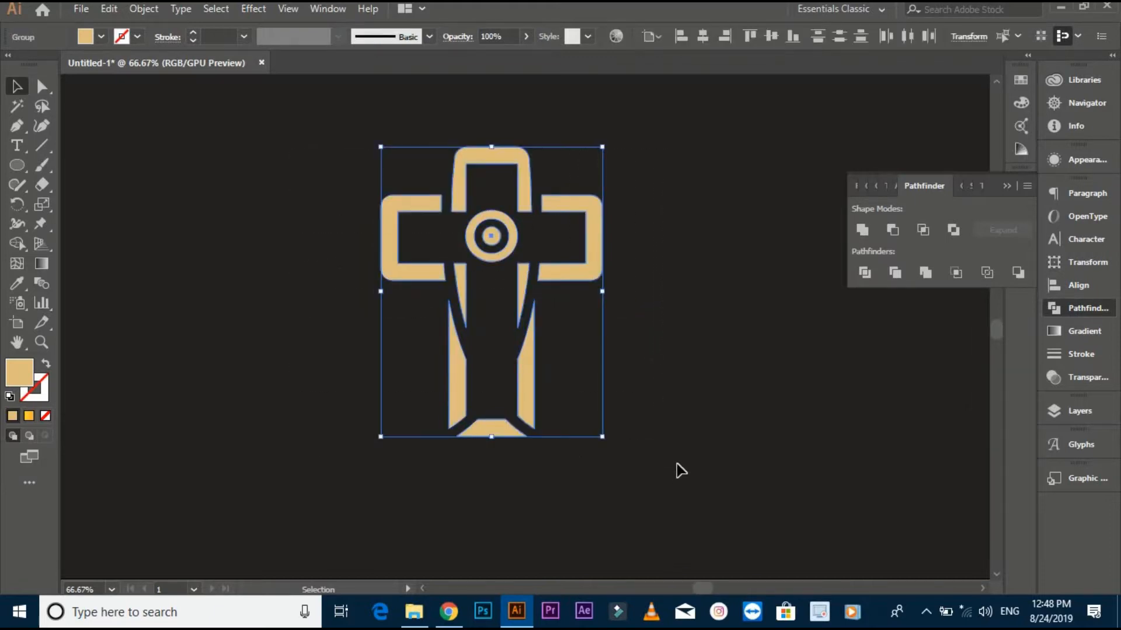
right_click(565, 279)
click(599, 380)
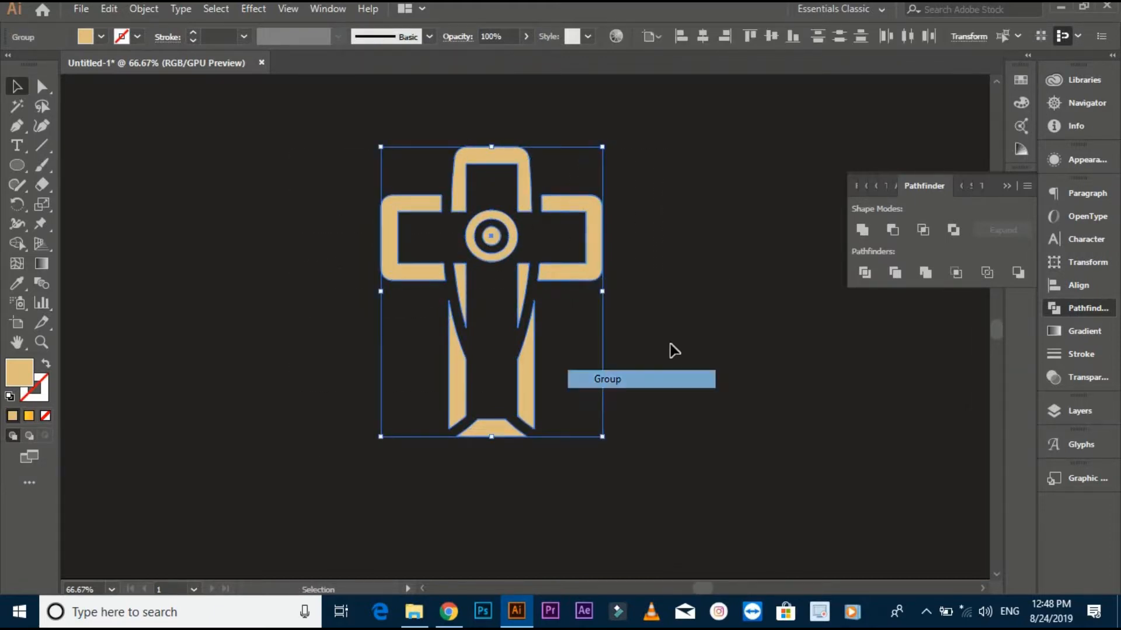
click(670, 347)
- Move the grouped cross toward the left side of the artboard, leaving free space beside it
key(ctrl+minus)
key(ctrl+minus)
drag(629, 365, 426, 335)
click(593, 348)
drag(593, 347, 526, 358)
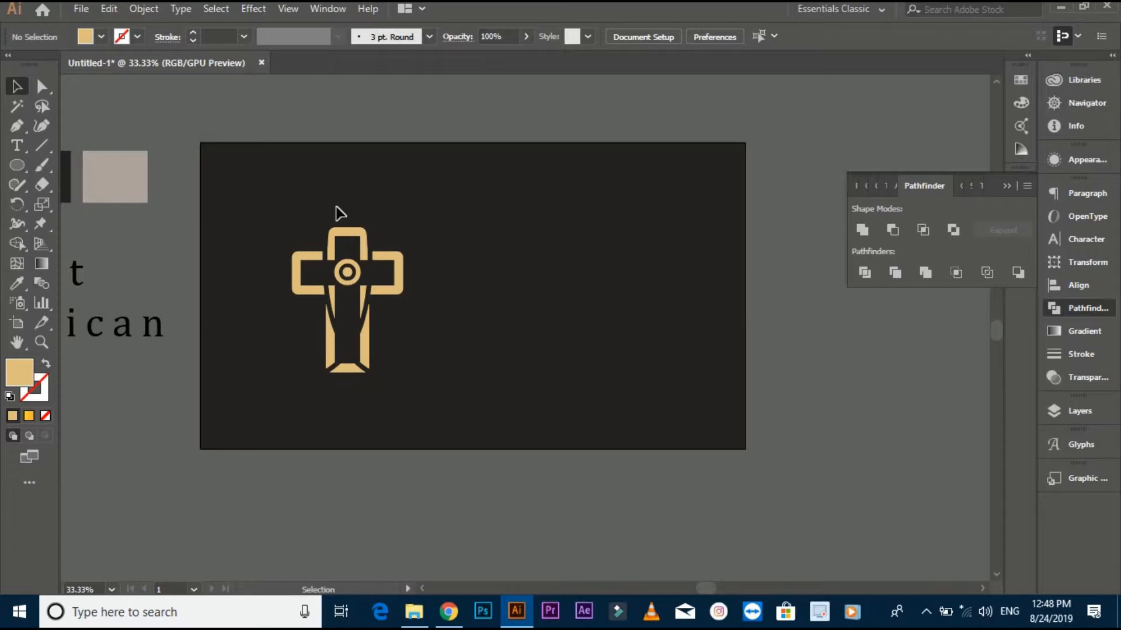
- Draw a tan square as a backdrop, place the cross over it and fill the cross with the dark background colour
drag(17, 164, 52, 165)
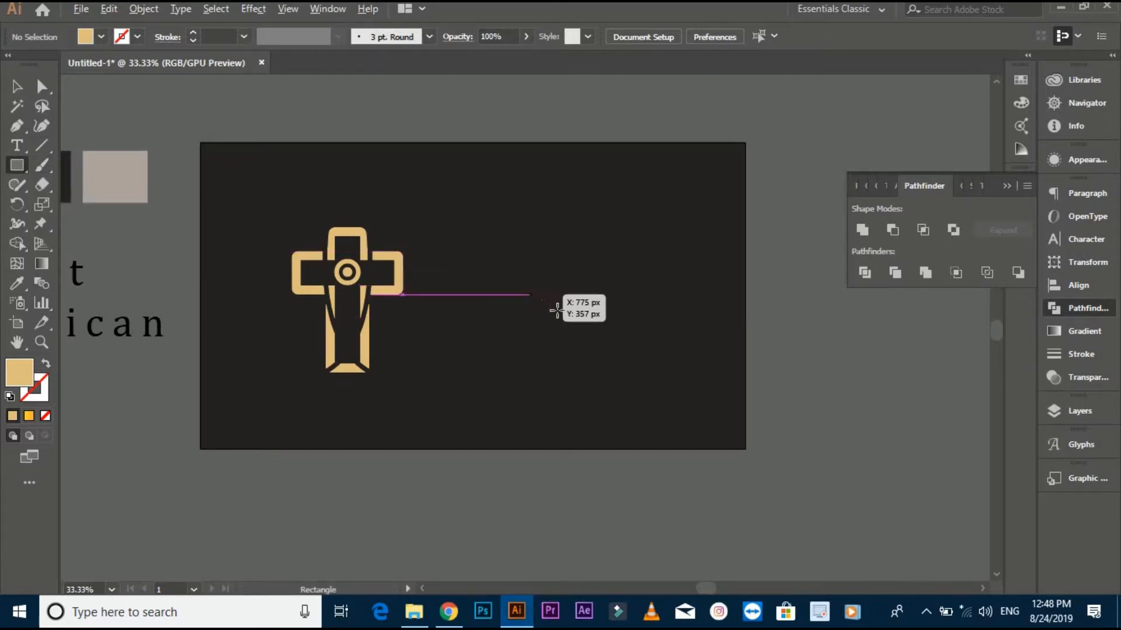
drag(542, 297, 627, 381)
key(v)
drag(361, 303, 552, 300)
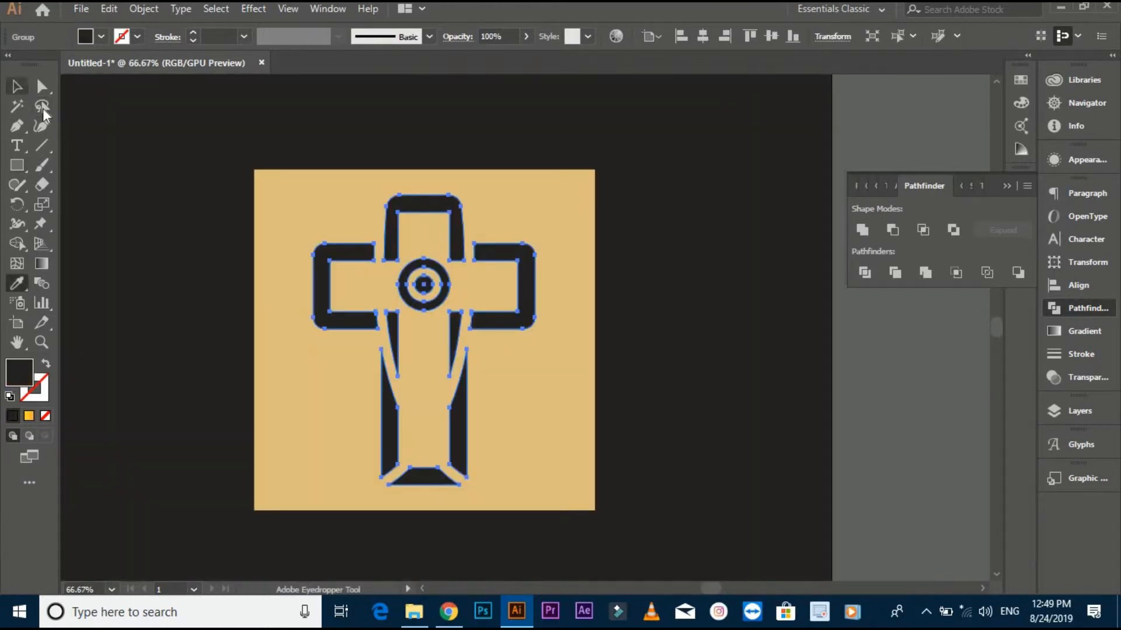
click(18, 87)
click(108, 301)
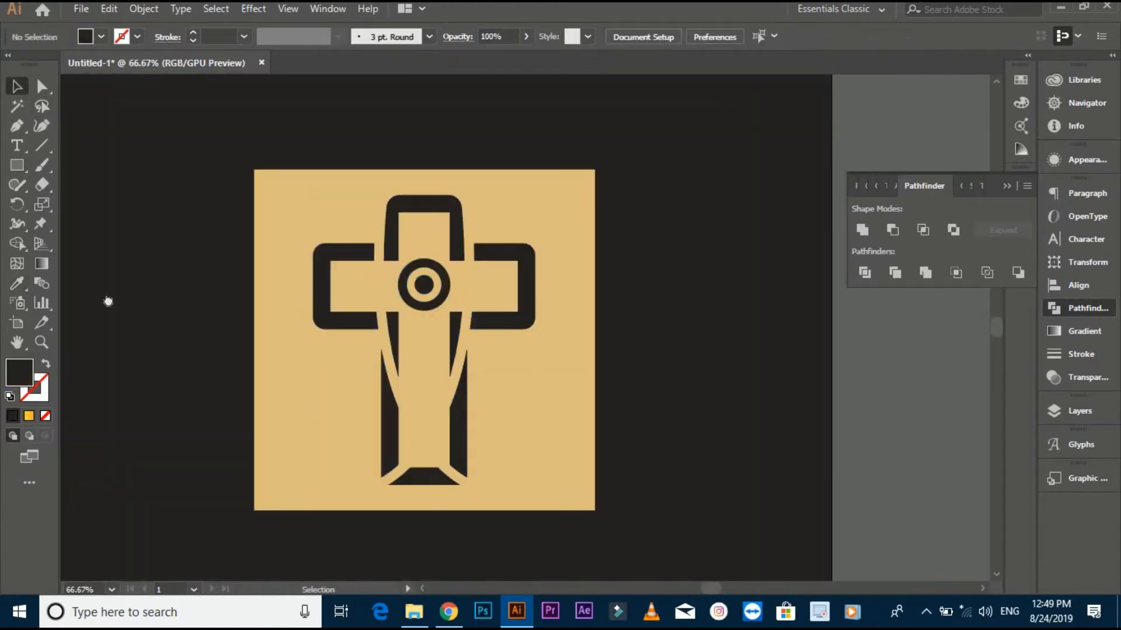
- Align the cross and the tan square on their horizontal centres
drag(124, 283, 577, 362)
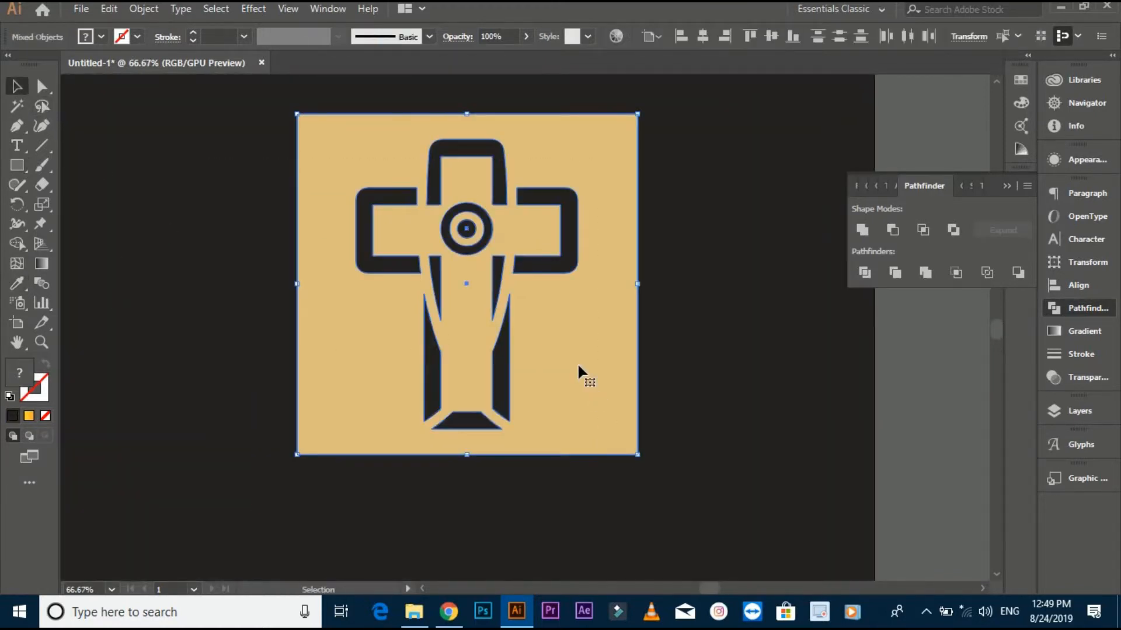
click(705, 36)
click(747, 178)
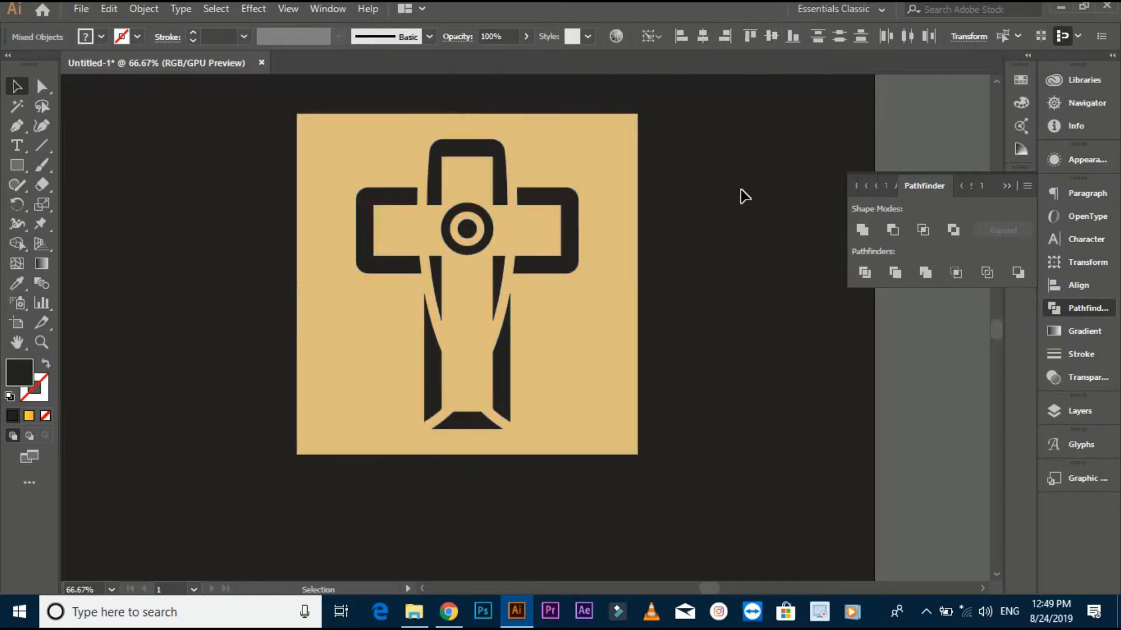
- Cut the cross out of the tan square with Minus Front
scroll(741, 188, down, 1)
drag(740, 188, 716, 219)
key(ctrl+a)
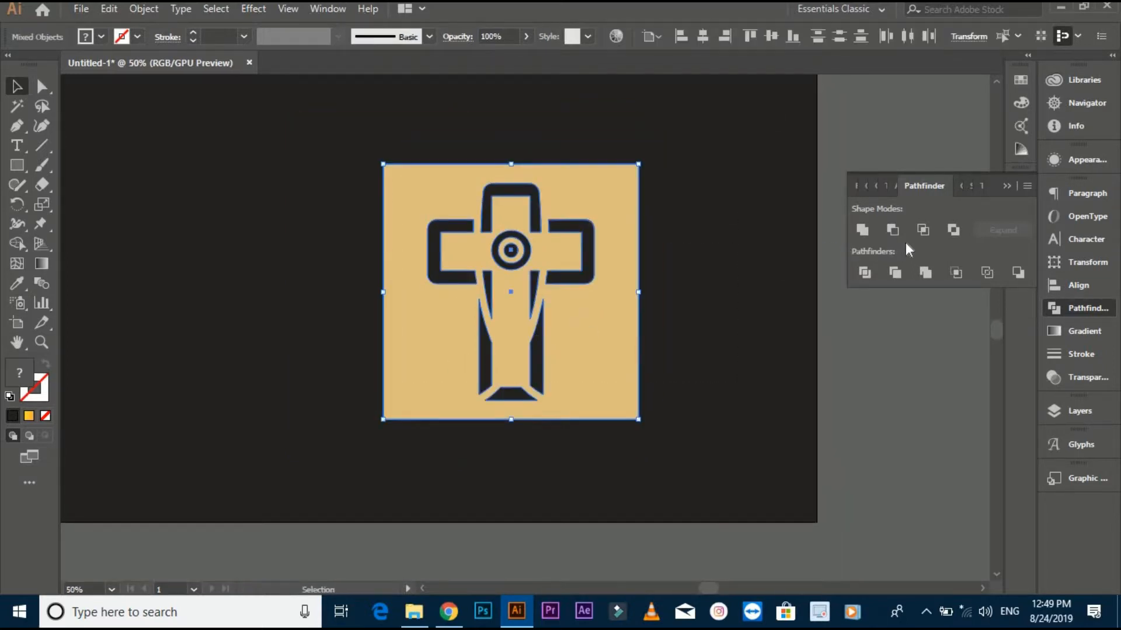
click(892, 231)
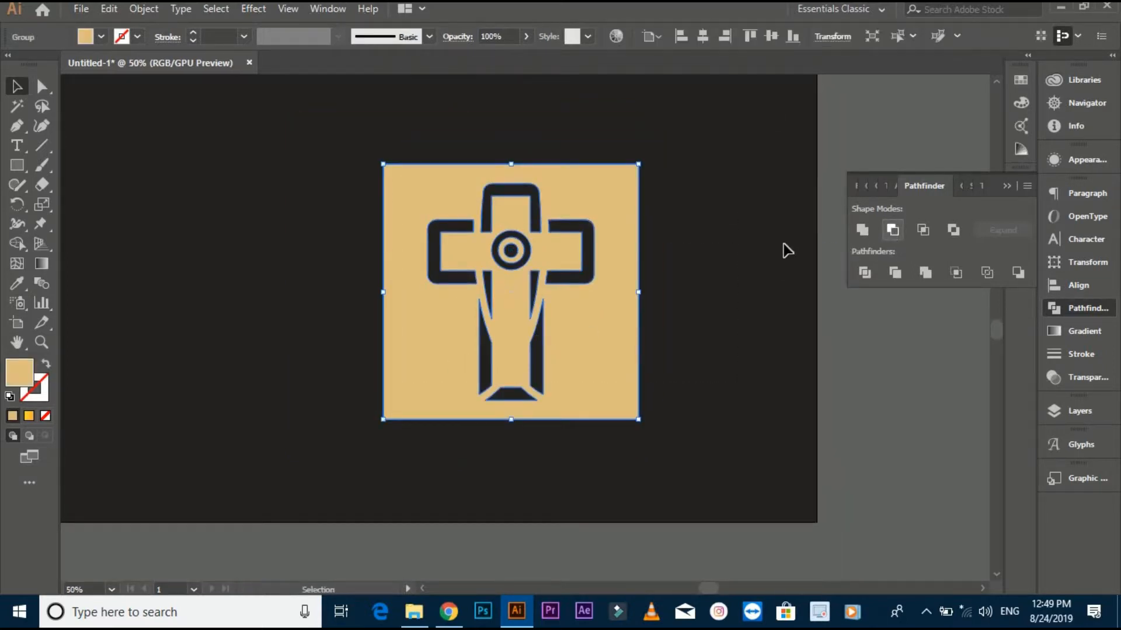
click(729, 256)
click(590, 350)
- Round all four outer corners of the tan square to a radius of about 61 px
click(42, 87)
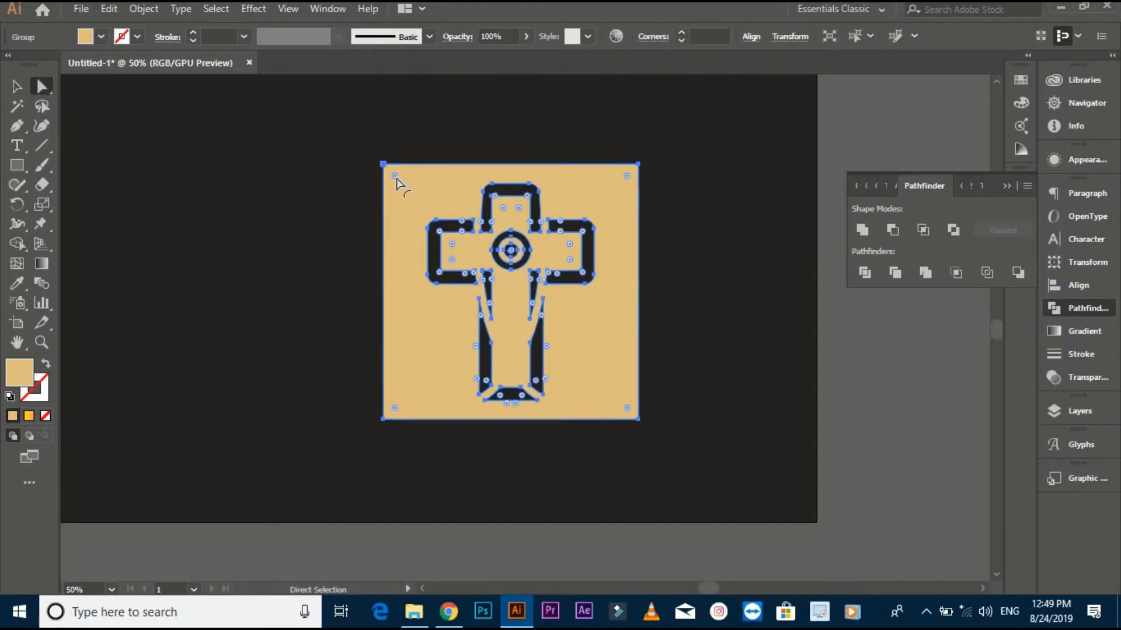
click(315, 160)
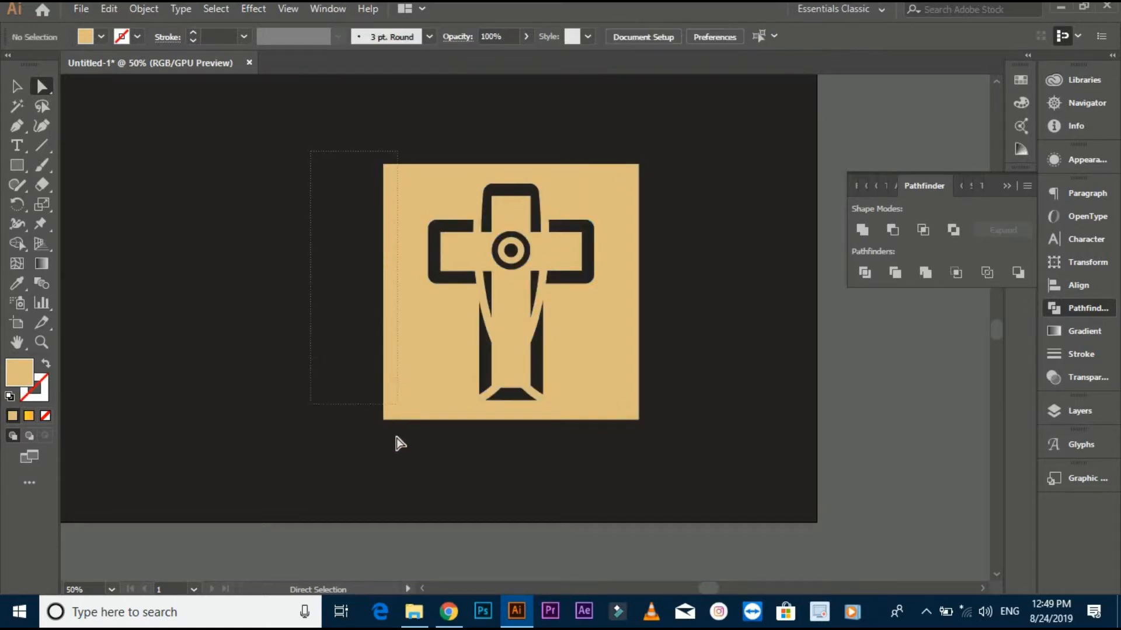
click(506, 357)
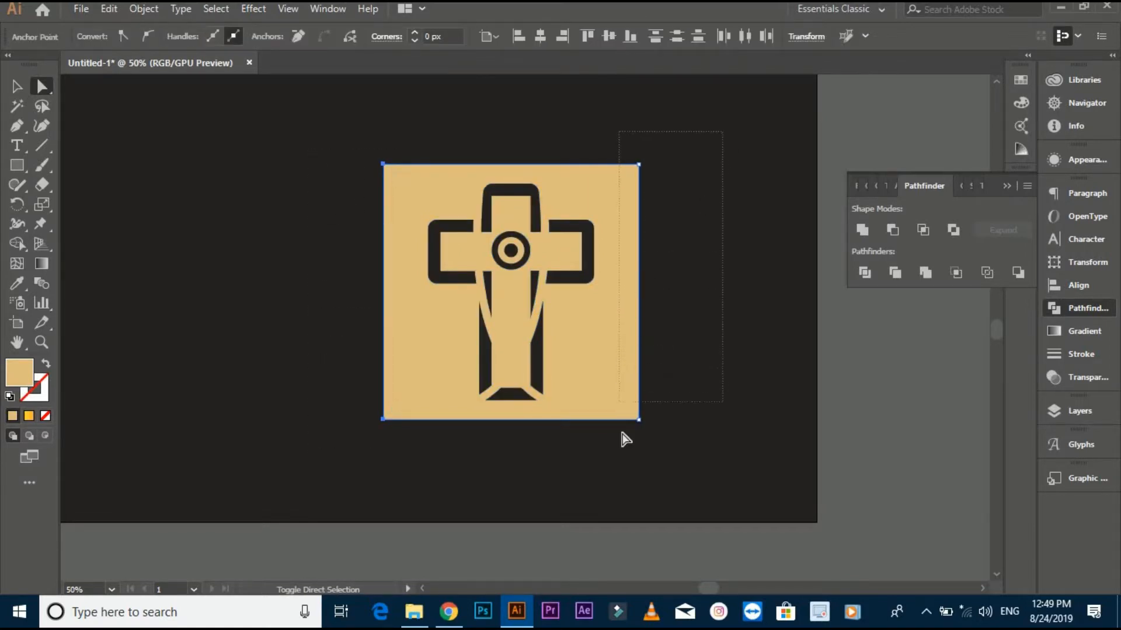
click(458, 404)
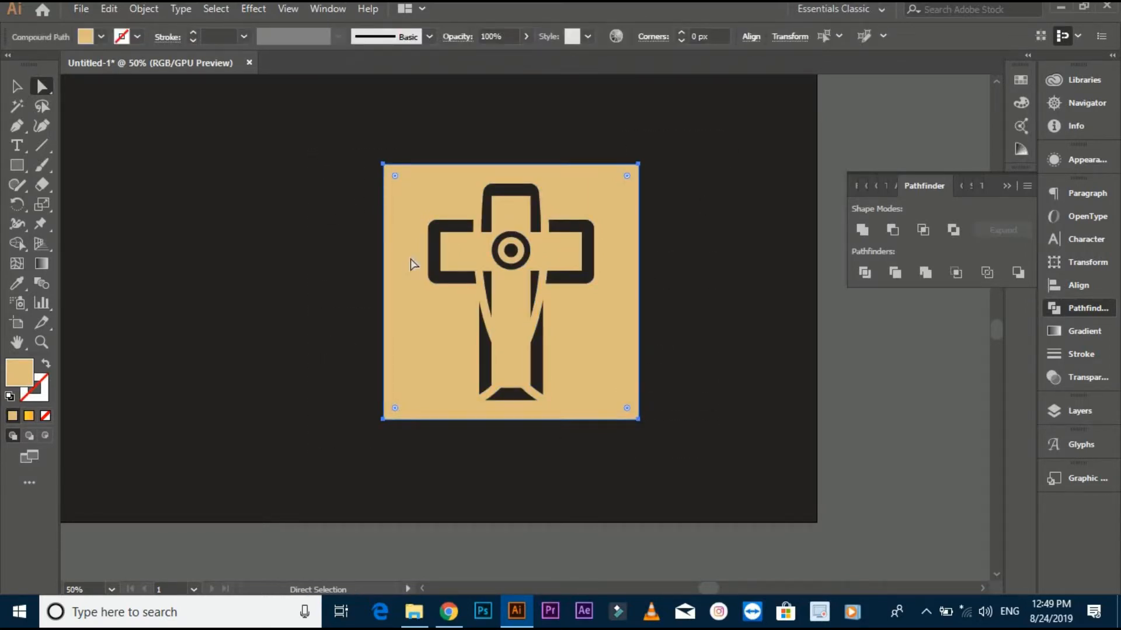
drag(399, 407, 422, 381)
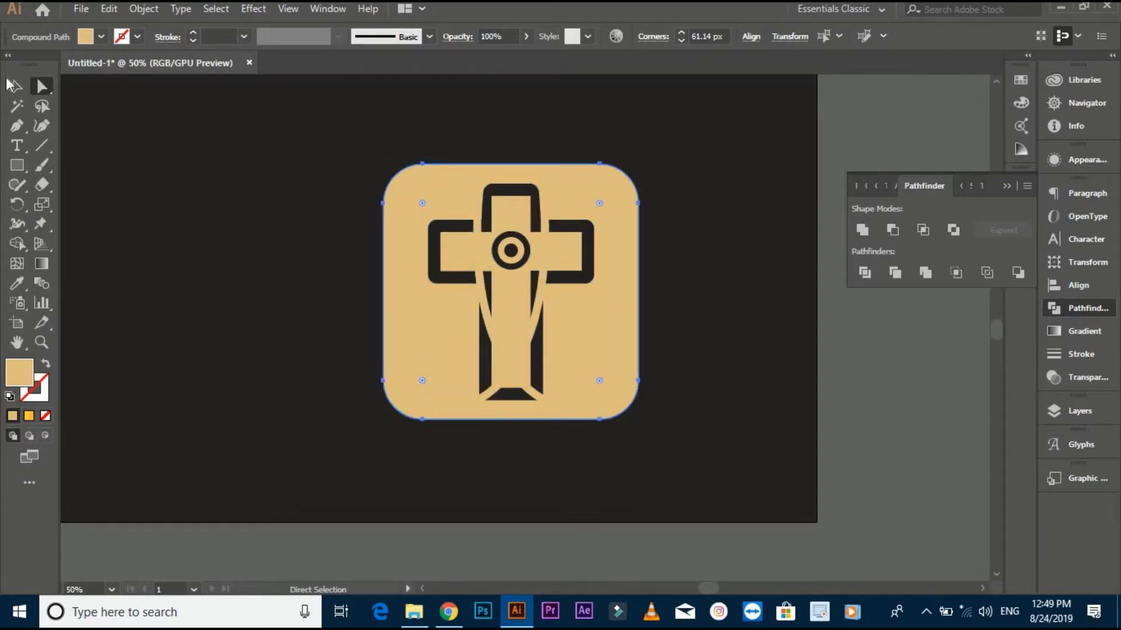
- Scale the whole rounded cross badge down proportionally and place it near the centre of the artboard
click(18, 87)
drag(640, 423, 609, 378)
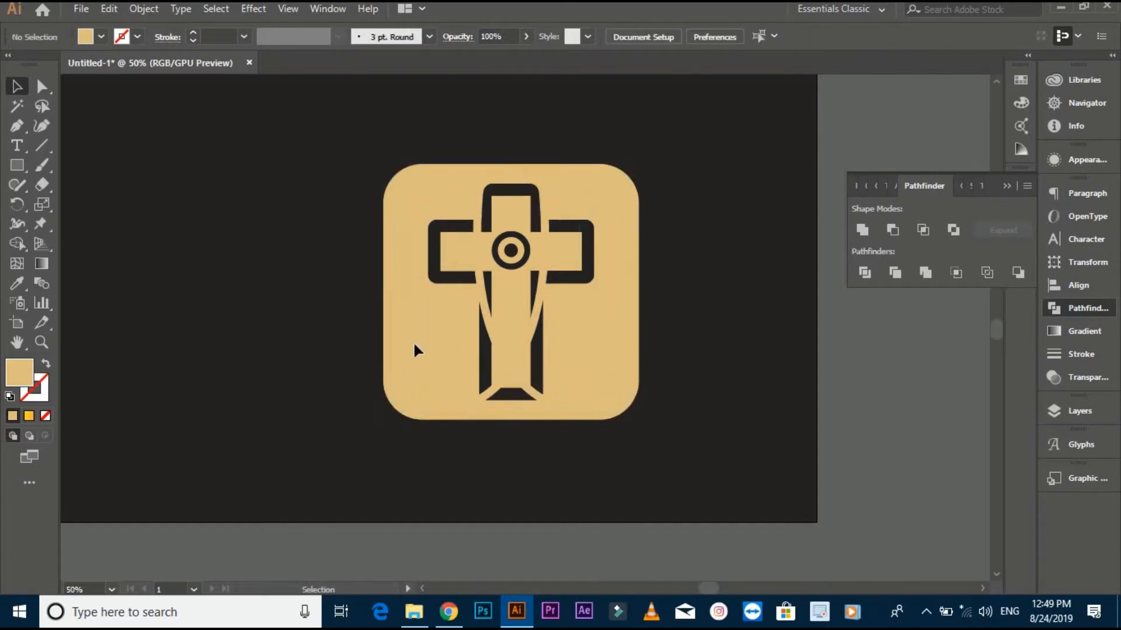
drag(415, 350, 192, 359)
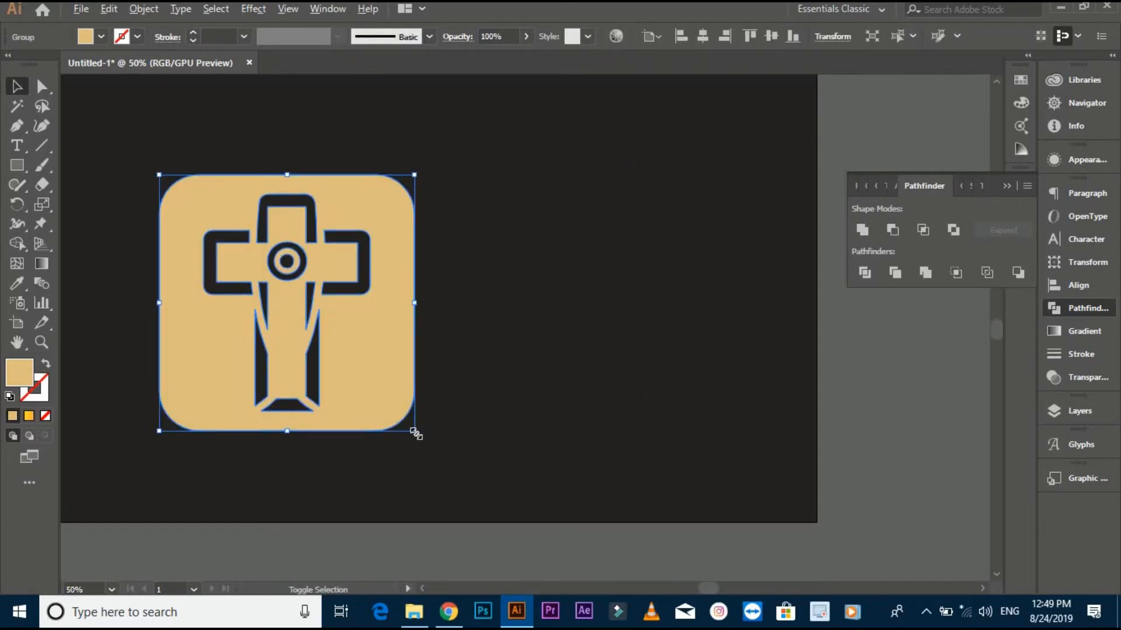
drag(416, 430, 350, 368)
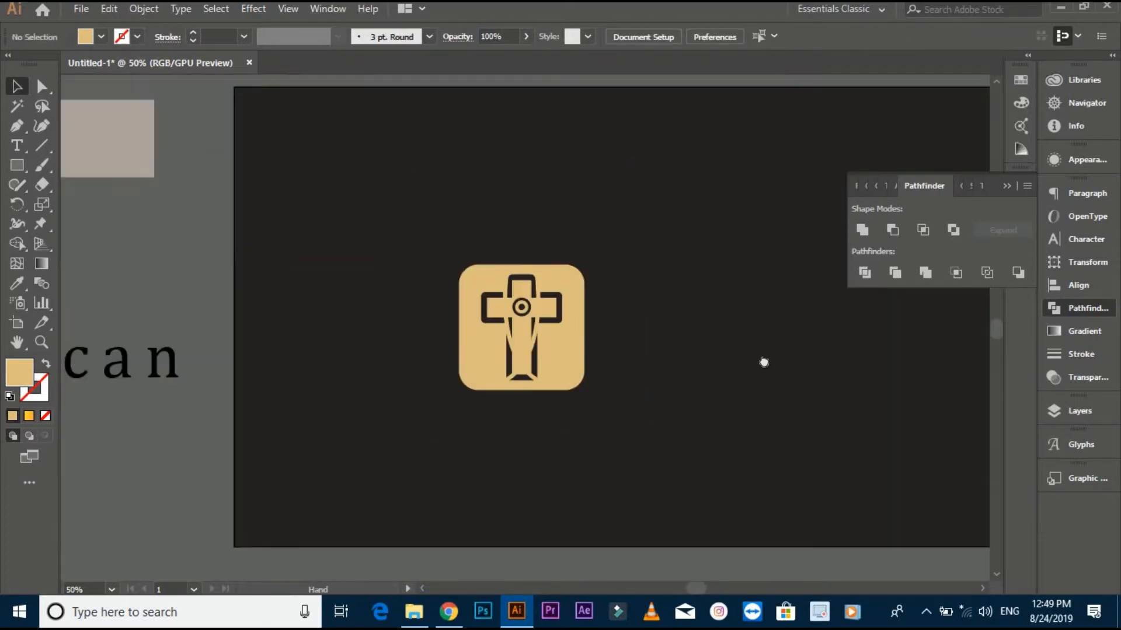
drag(764, 363, 898, 328)
drag(674, 361, 498, 359)
scroll(389, 391, down, 1)
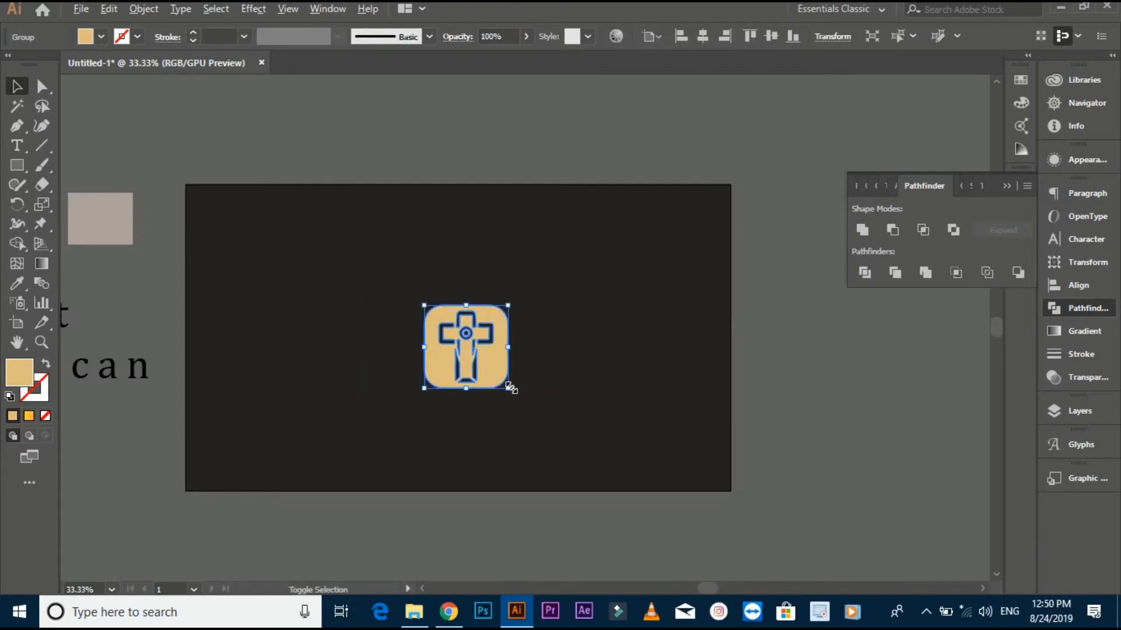
click(358, 373)
drag(353, 378, 396, 354)
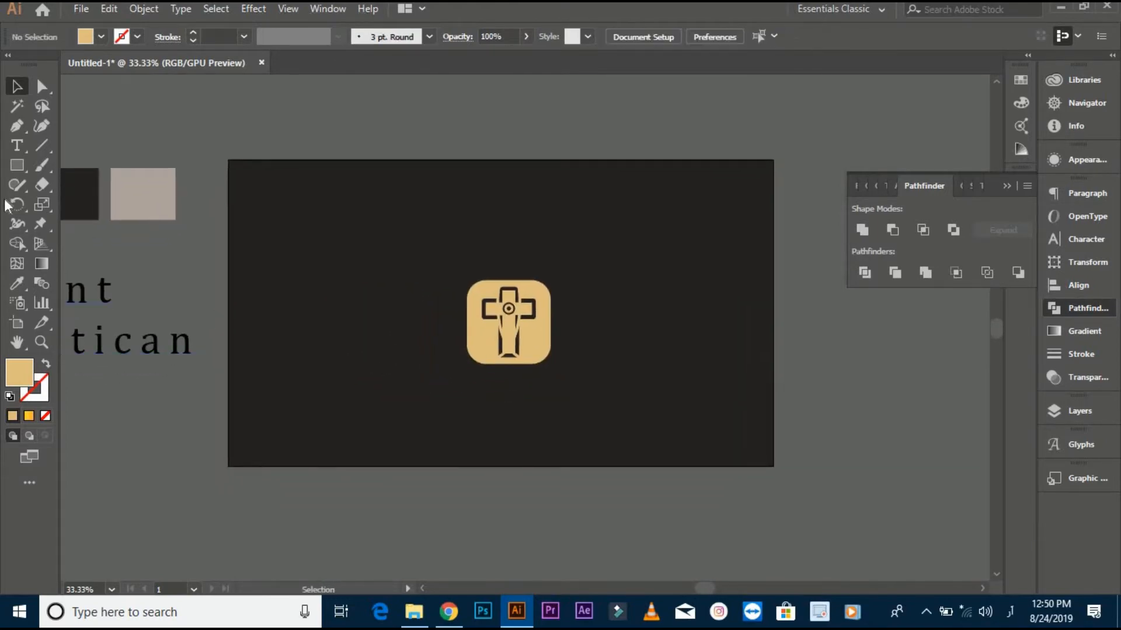
- Start a text object on the dark artboard left of the cross badge and switch the keyboard language to English (United States)
click(16, 146)
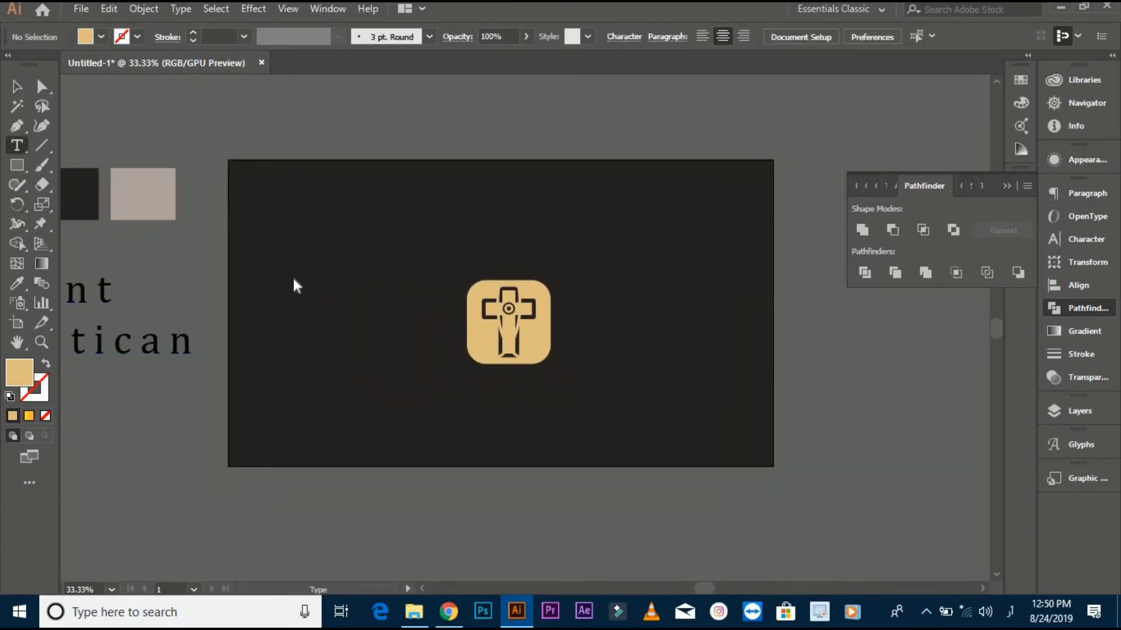
click(313, 312)
key(BackSpace)
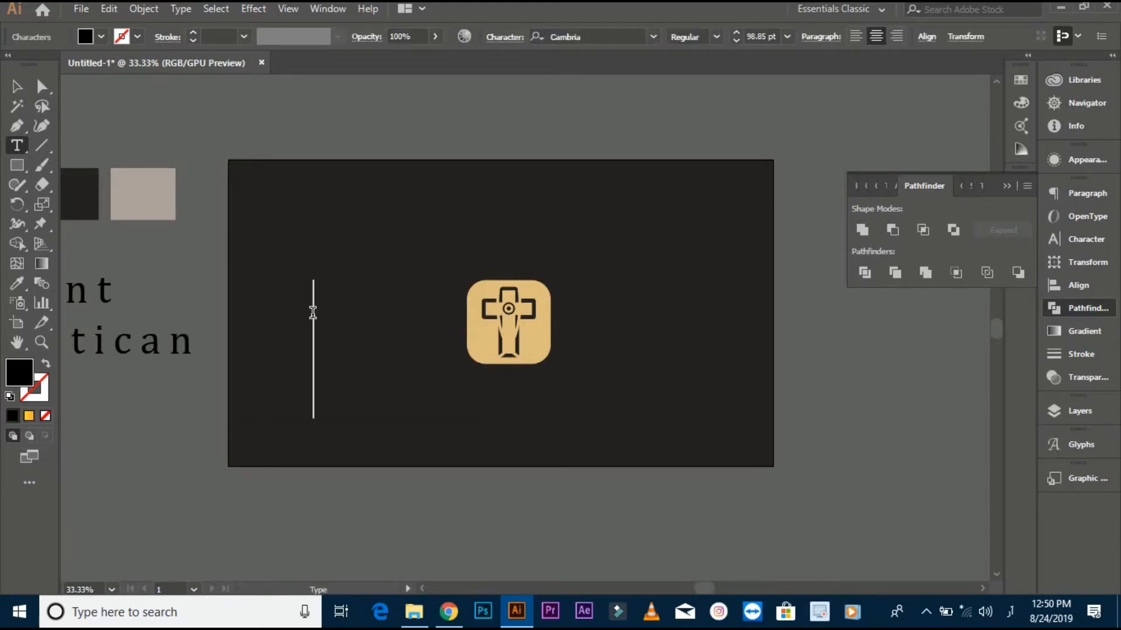
text(س)
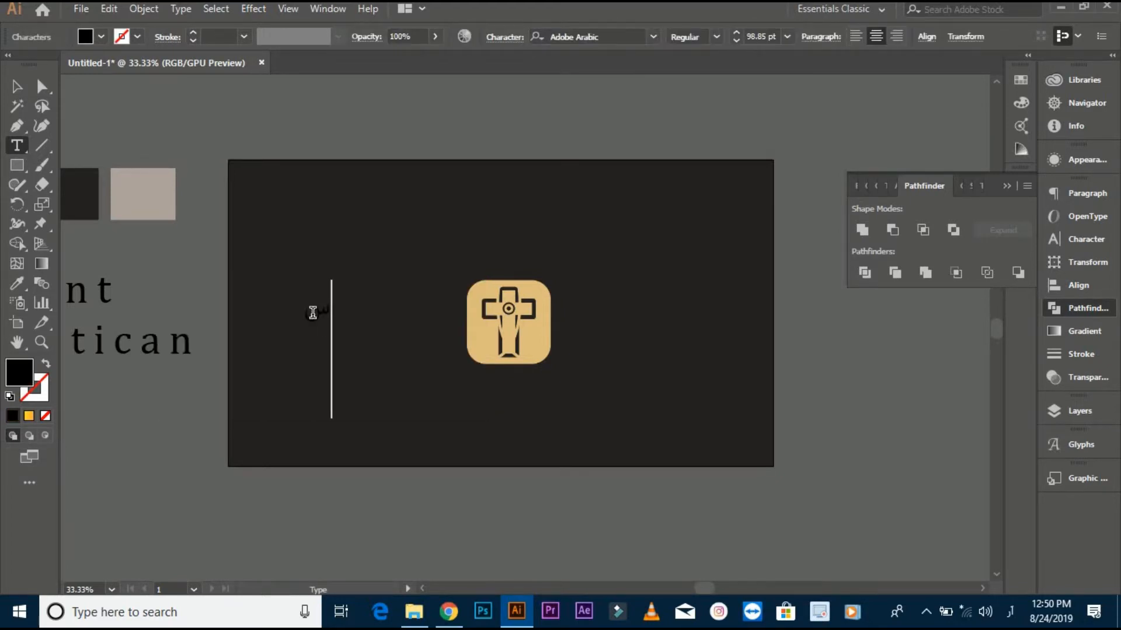
key(BackSpace)
click(1010, 612)
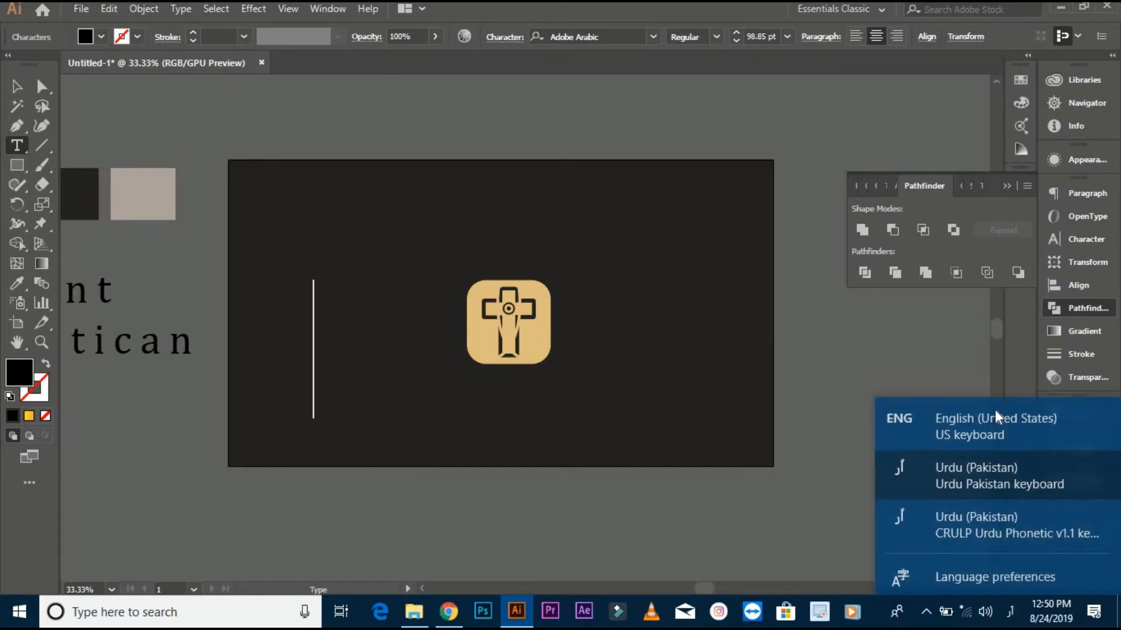
click(996, 417)
text(S)
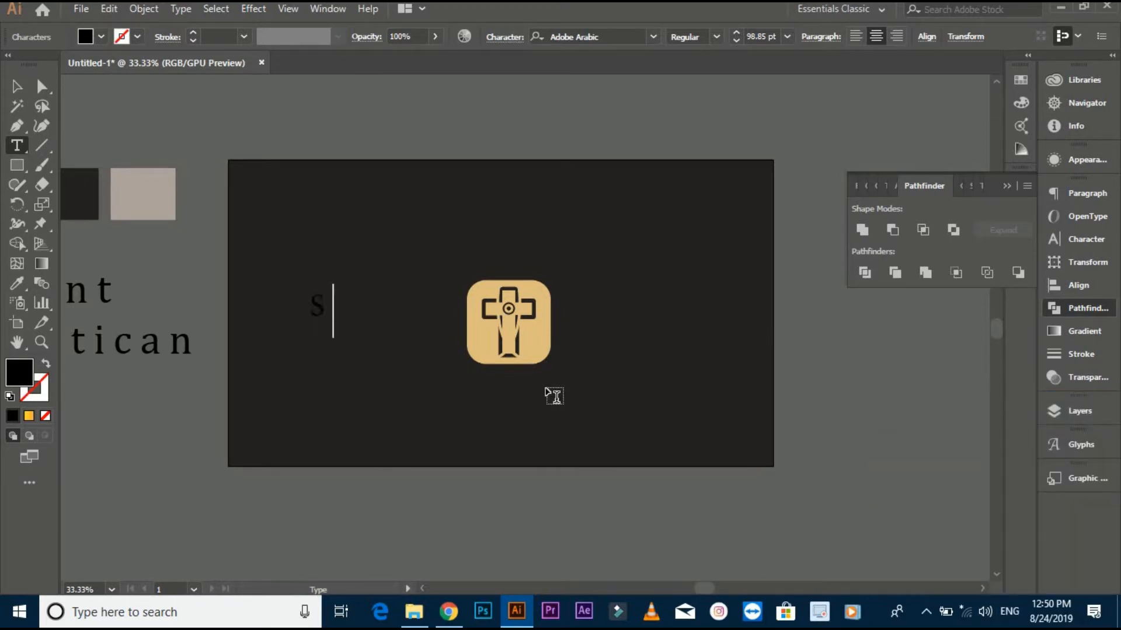
text(PY)
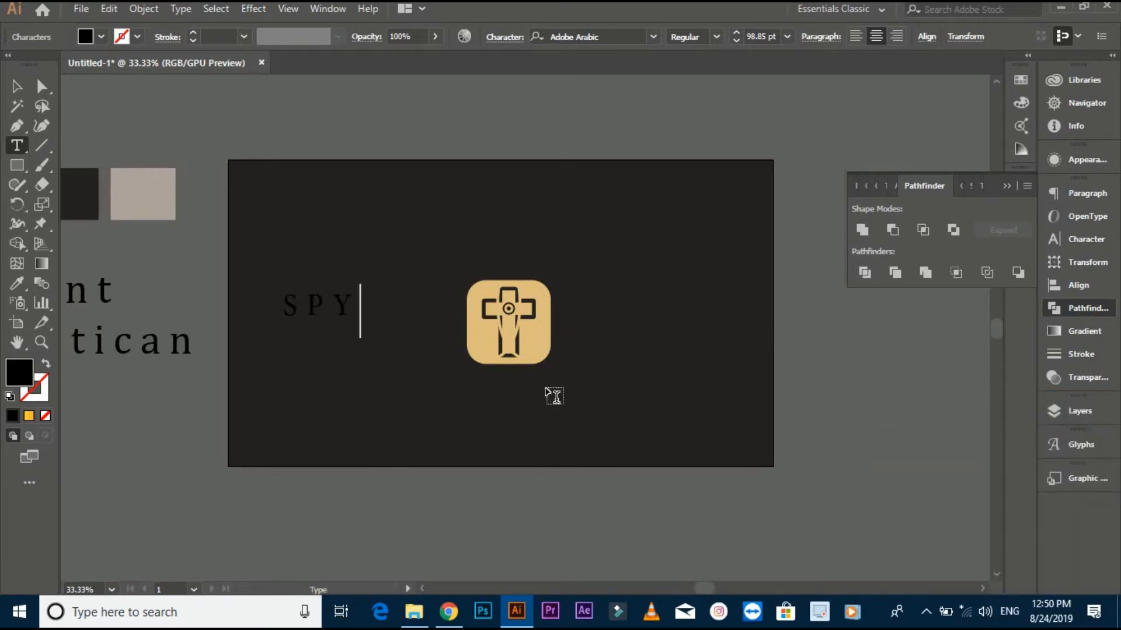
key(BackSpace)
key(BackSpace)
key(BackSpace)
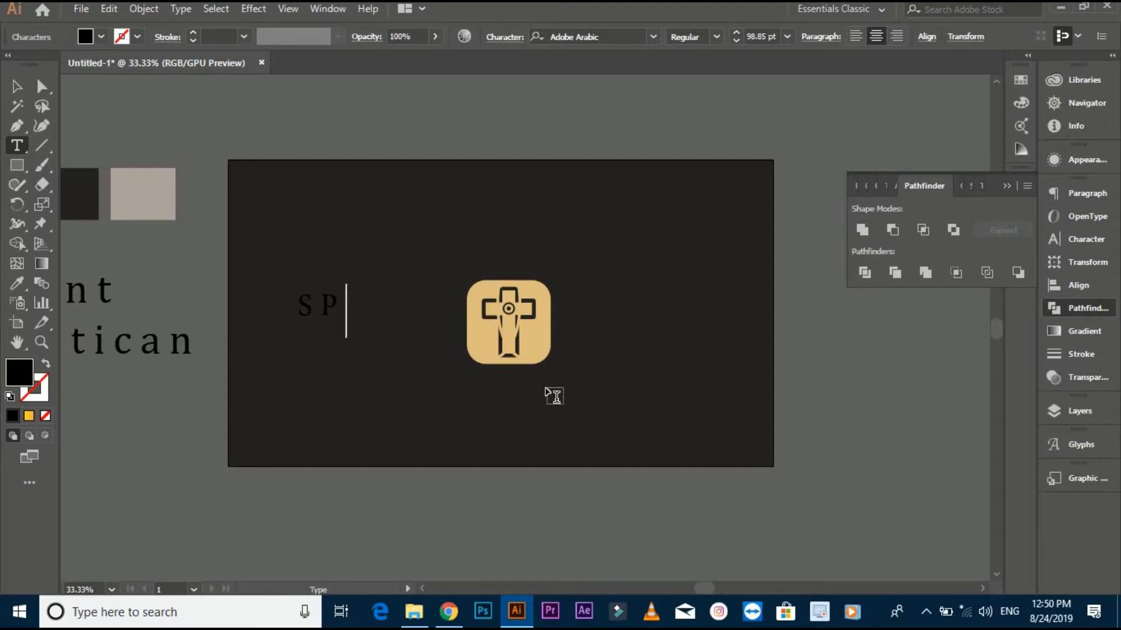
- Enter the word GOD as the text left of the cross badge
text(GOD )
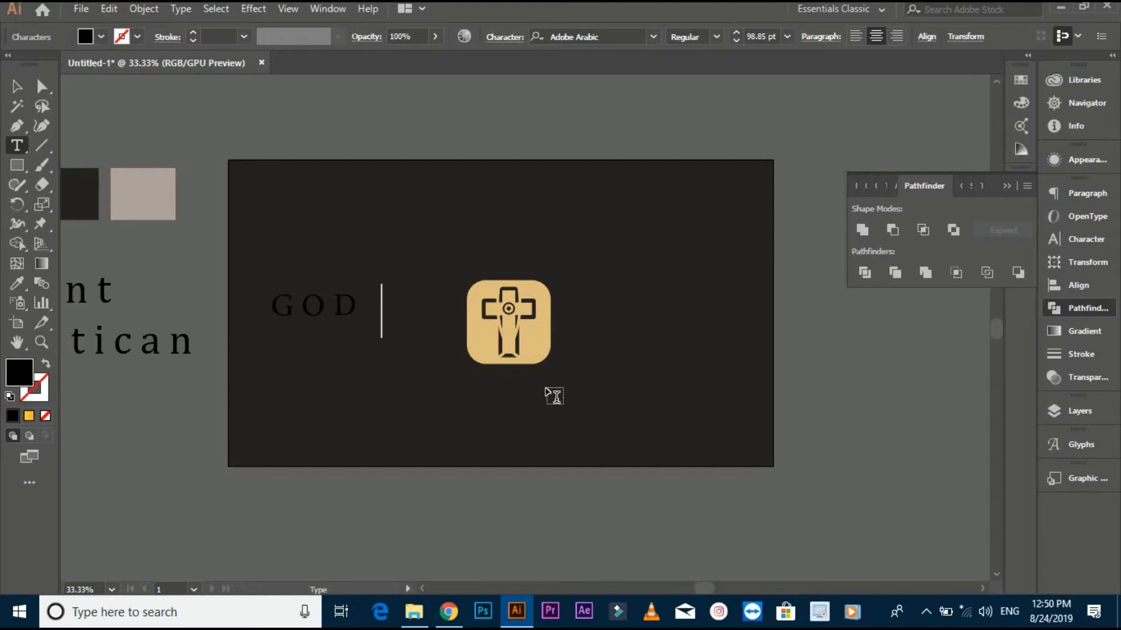
text(SP)
key(BackSpace)
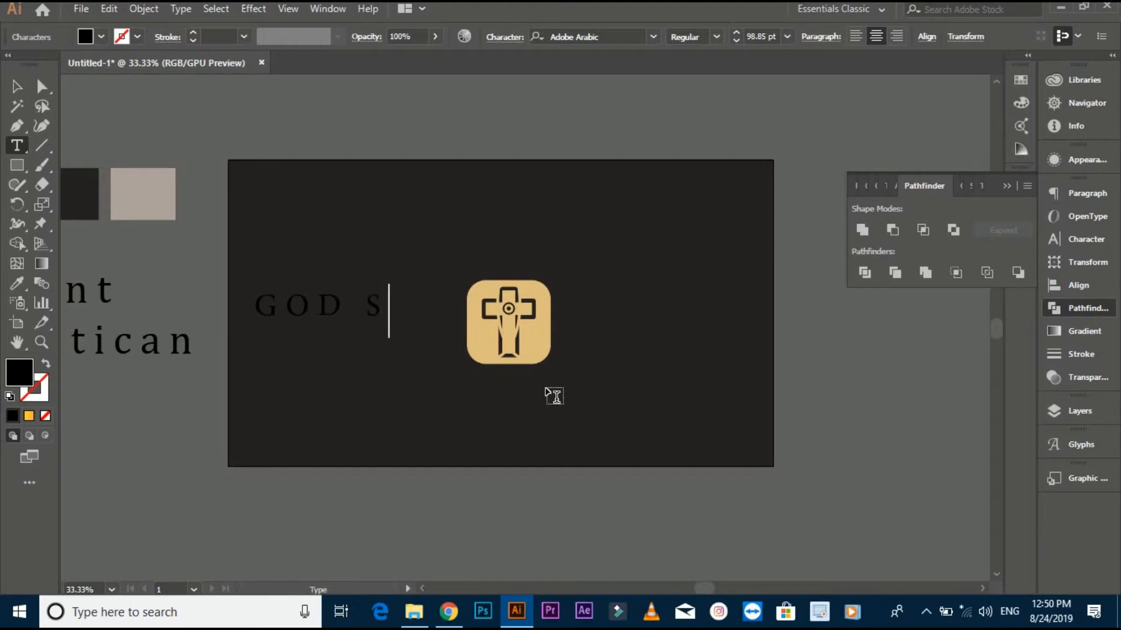
key(BackSpace)
key(BackSpace)
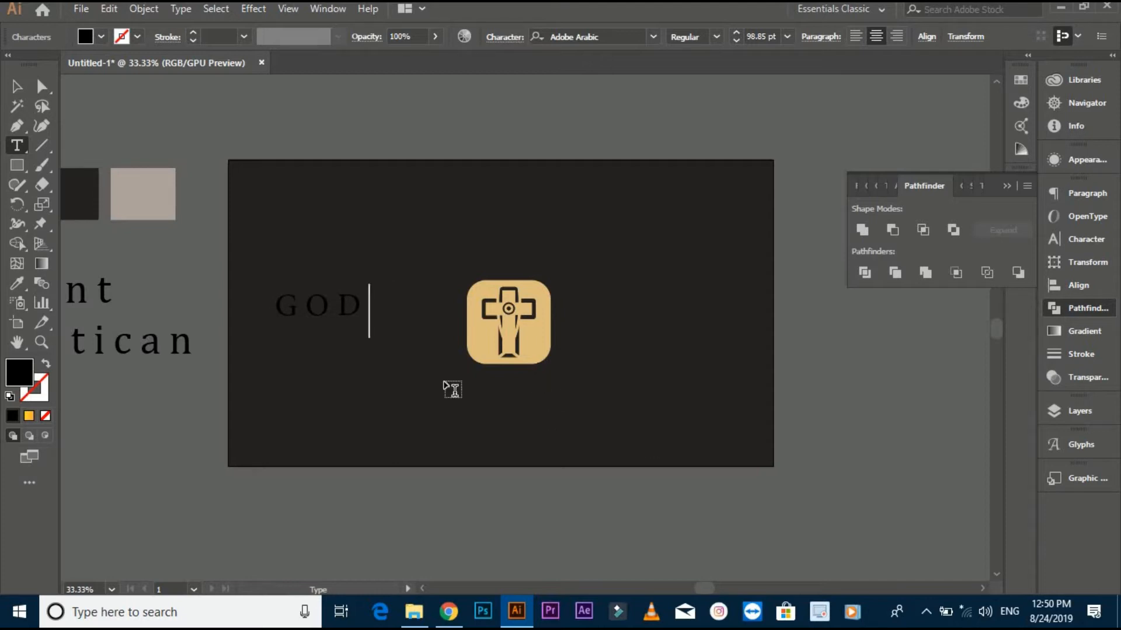
key(Escape)
- Set the GOD text in the Galactican font and sample its fill from the grey-beige colour swatch beside the artboard
drag(447, 213, 545, 170)
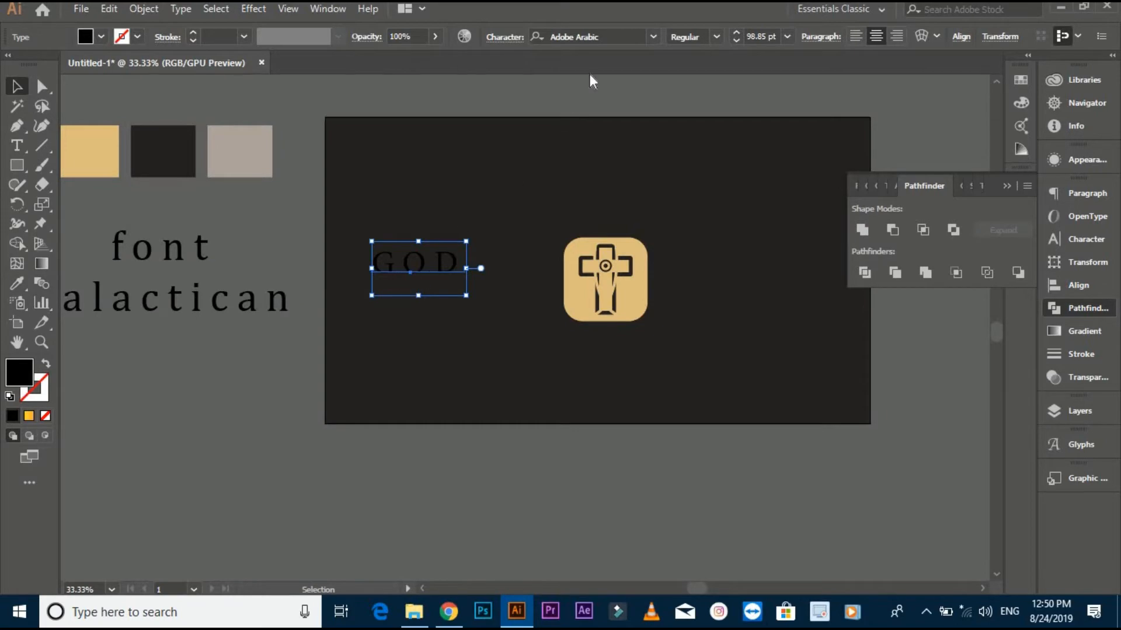
click(616, 32)
text(GA)
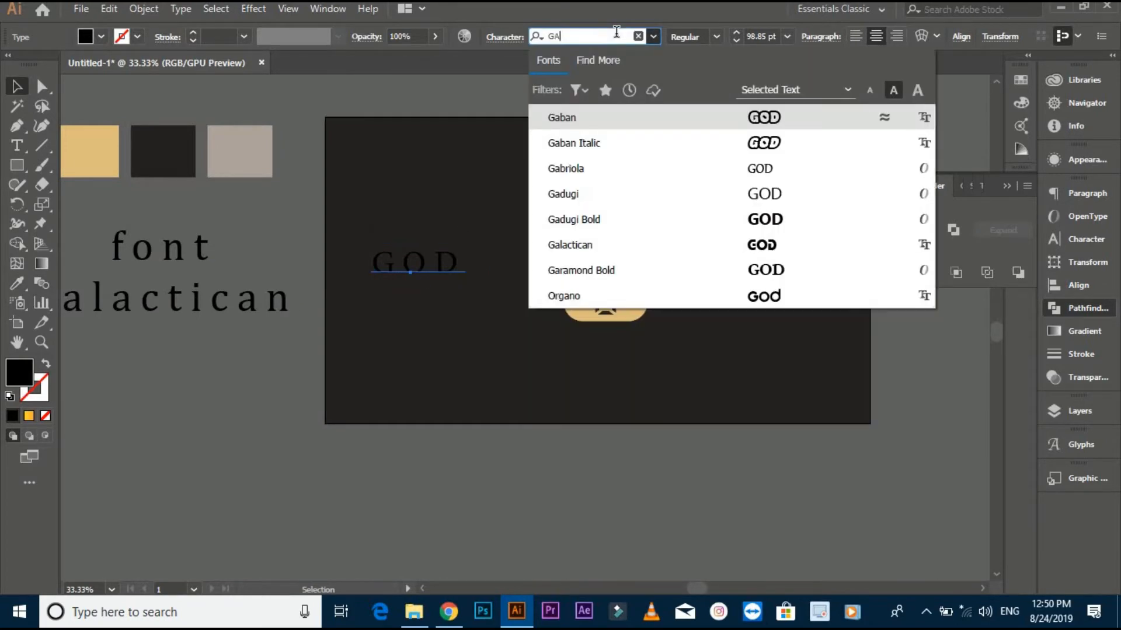
click(784, 255)
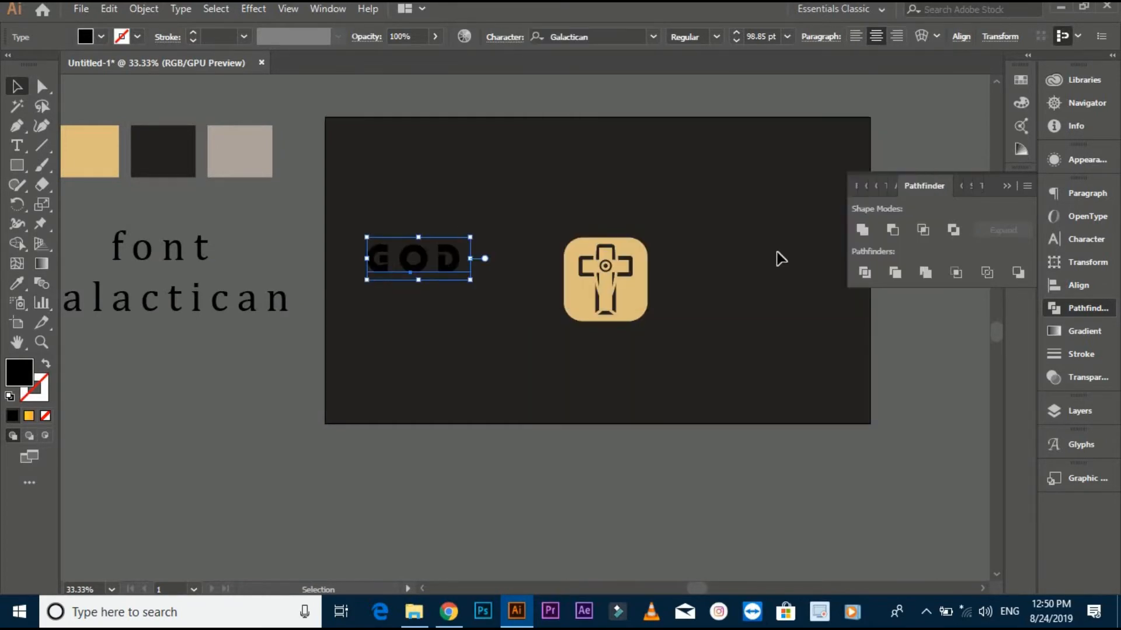
click(17, 283)
click(236, 162)
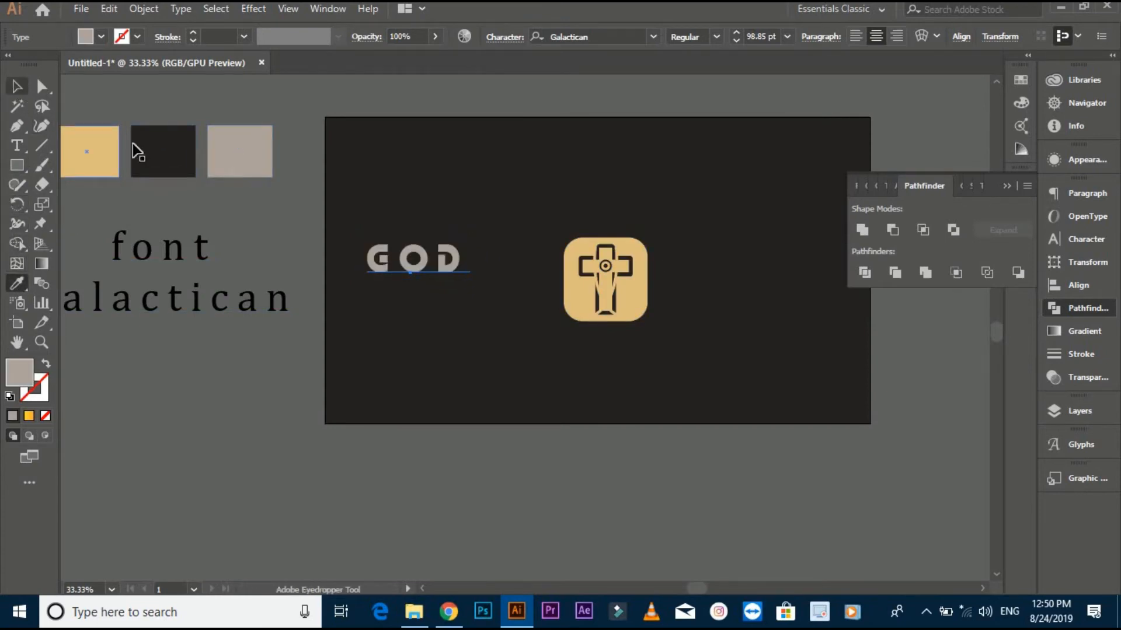
click(564, 229)
- Place GOD level with the badge, duplicate it to the badge's other side and change the copy's text to SPY
scroll(516, 228, right, 1)
drag(406, 256, 684, 285)
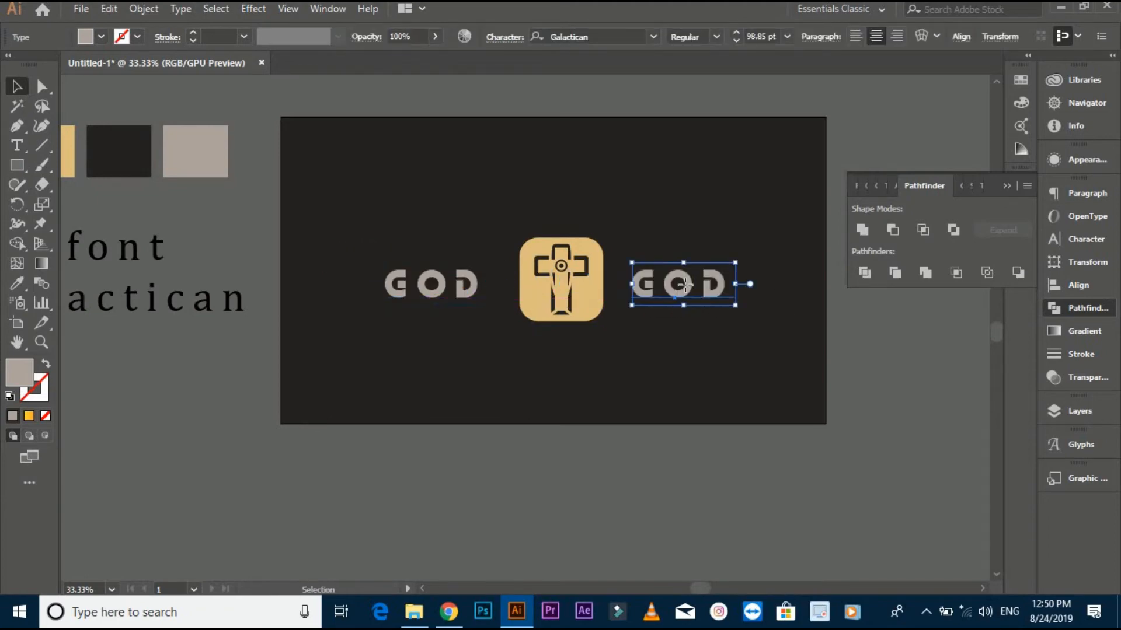
double_click(685, 283)
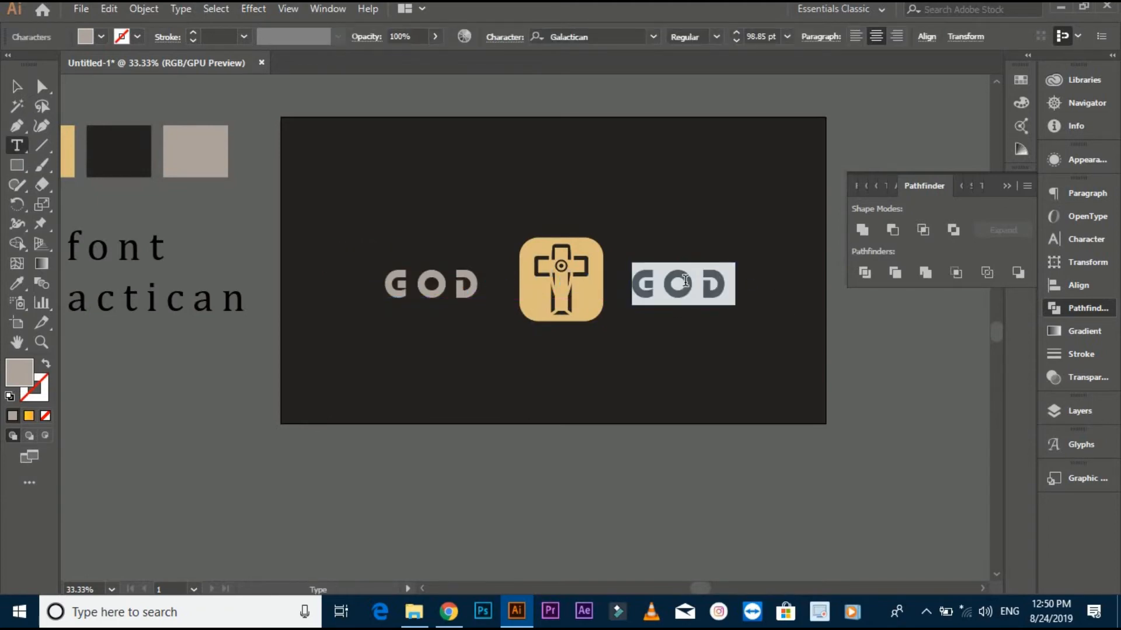
text(SPY)
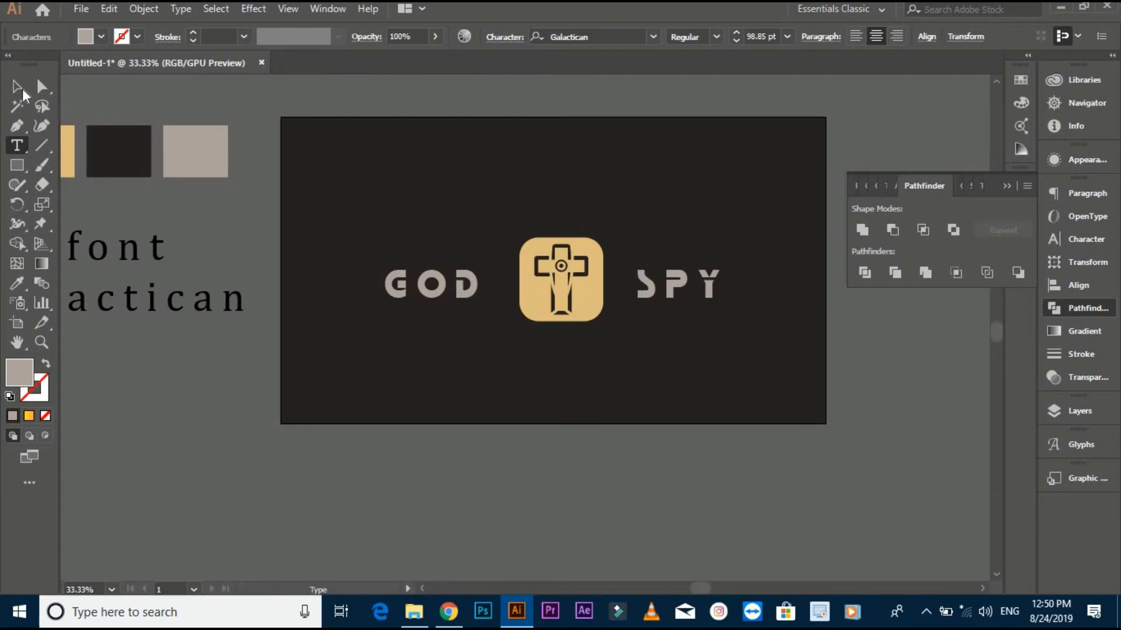
key(Escape)
- Scale the cross badge down slightly and proportionally about its centre
scroll(609, 342, up, 1)
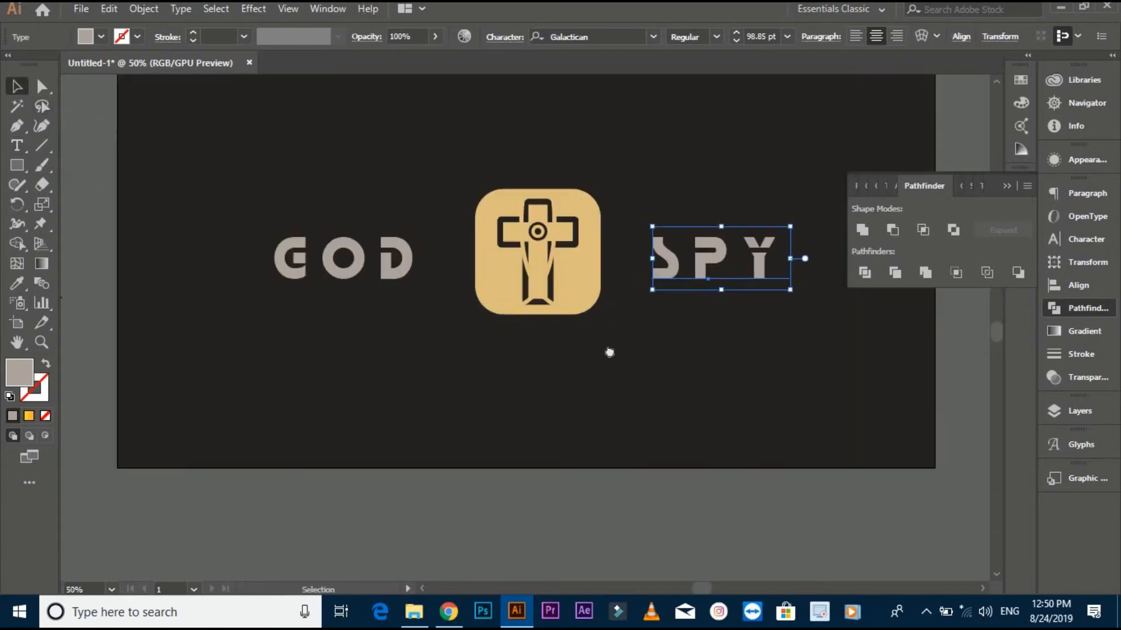
click(580, 295)
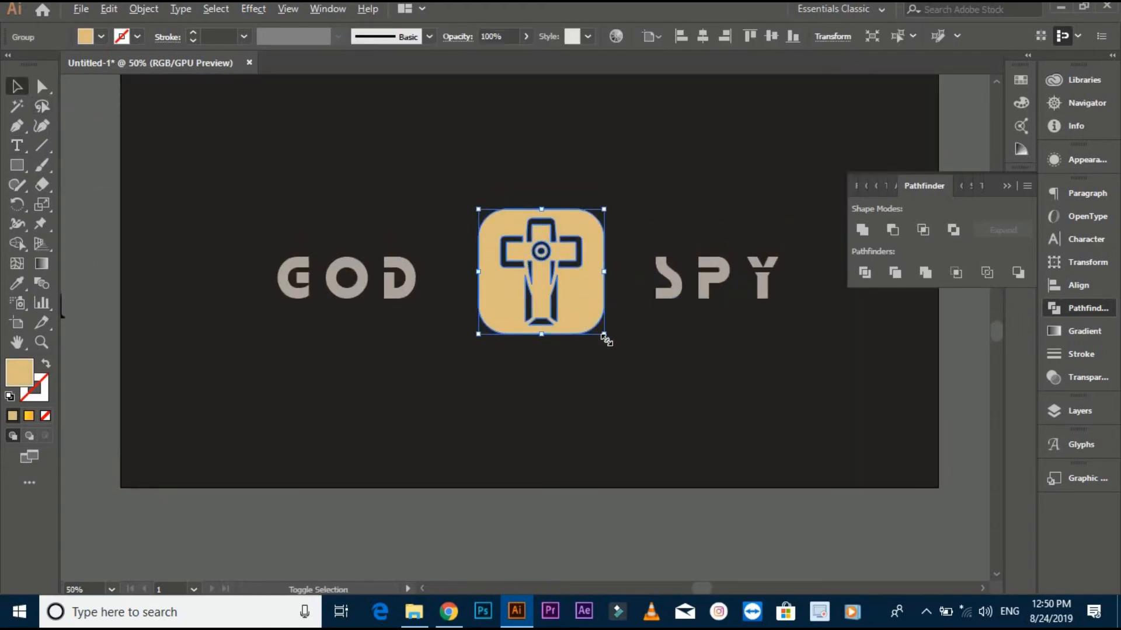
mouse_move(605, 339)
mouse_down()
mouse_move(595, 326)
mouse_move(603, 357)
mouse_up()
click(603, 358)
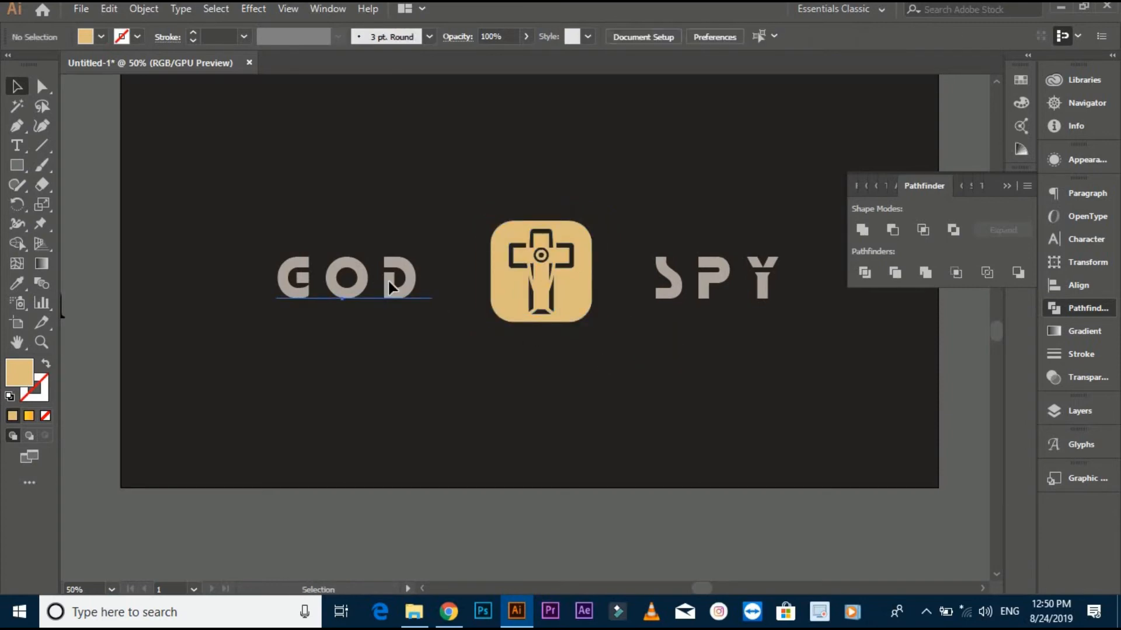
- Shift GOD slightly towards the badge and convert both words, GOD and SPY, to outlines
drag(387, 282, 395, 282)
shift+click(722, 297)
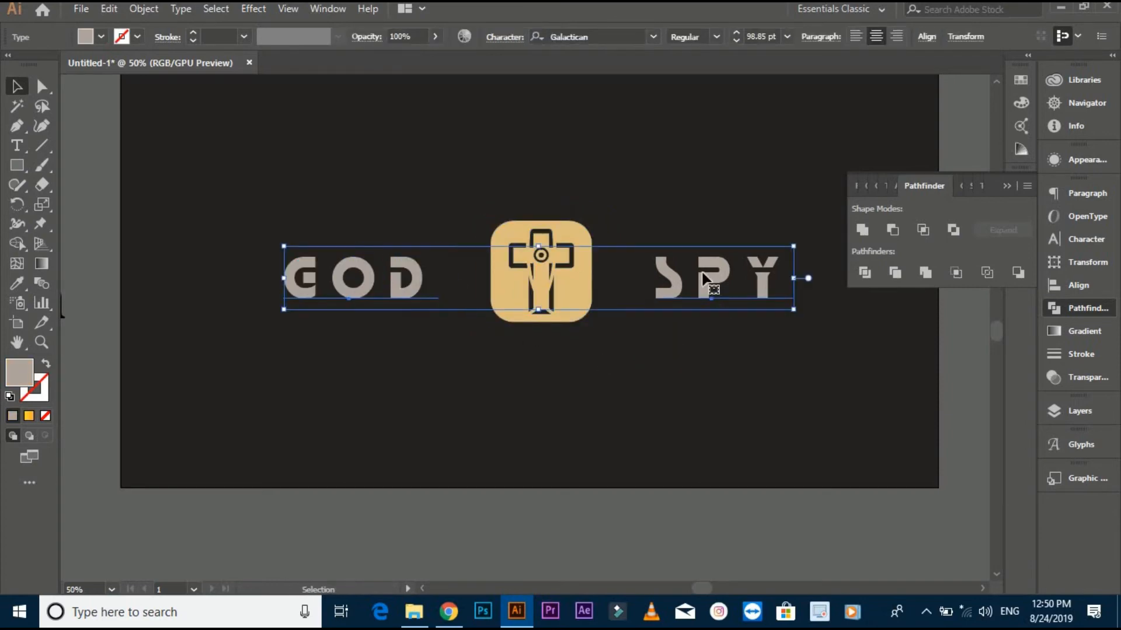
right_click(703, 278)
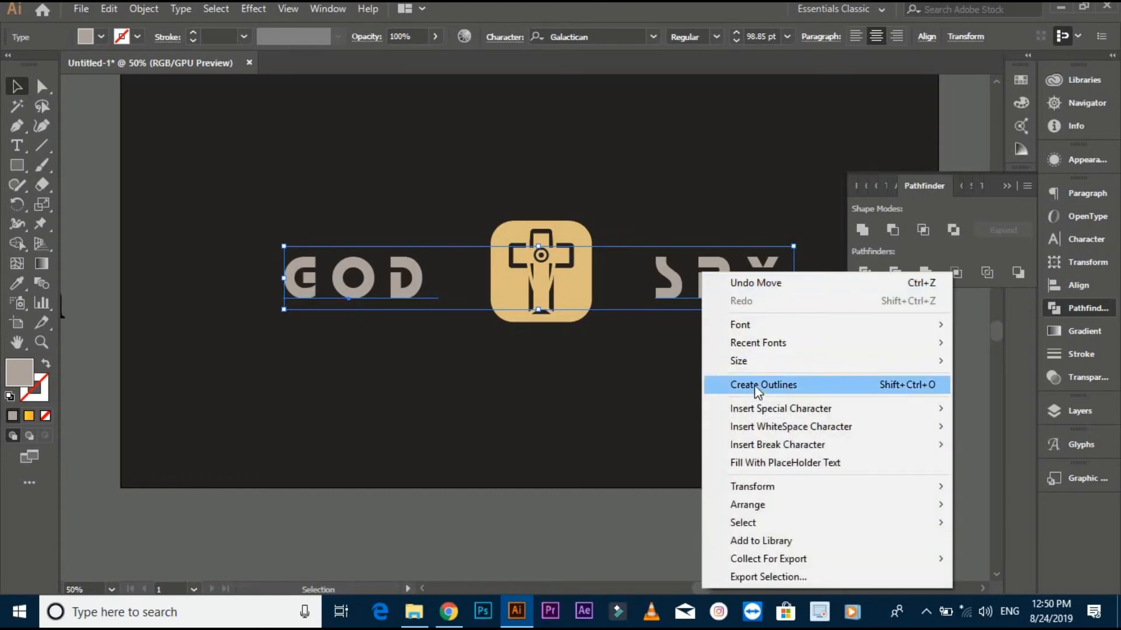
click(755, 385)
click(675, 373)
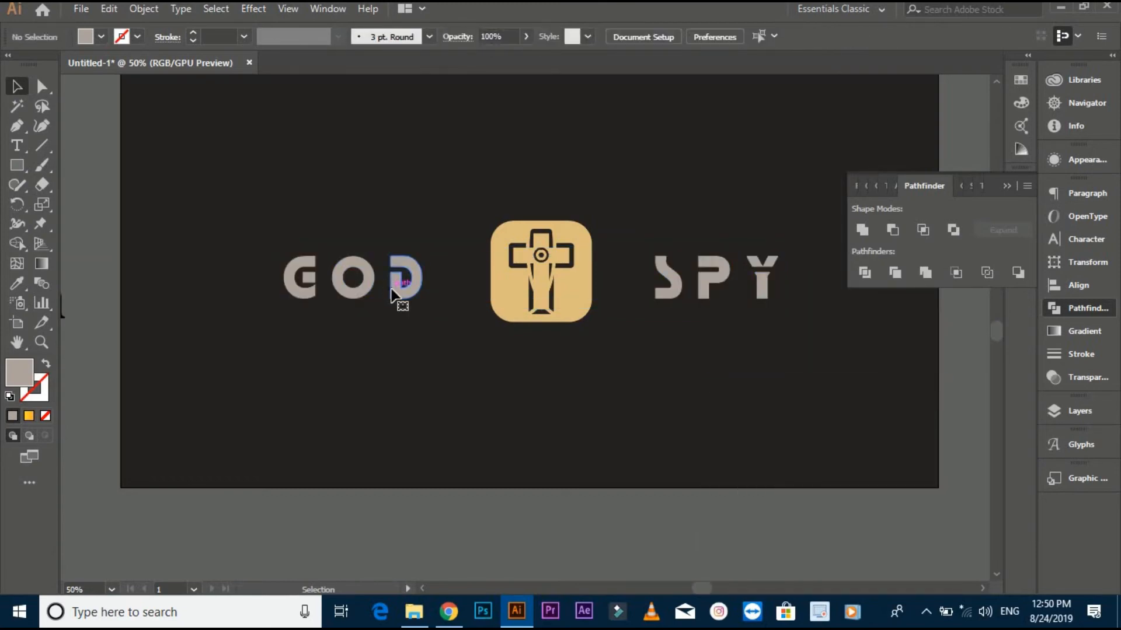
- Group the outlined words GOD and SPY together
click(391, 292)
shift+click(681, 289)
right_click(681, 289)
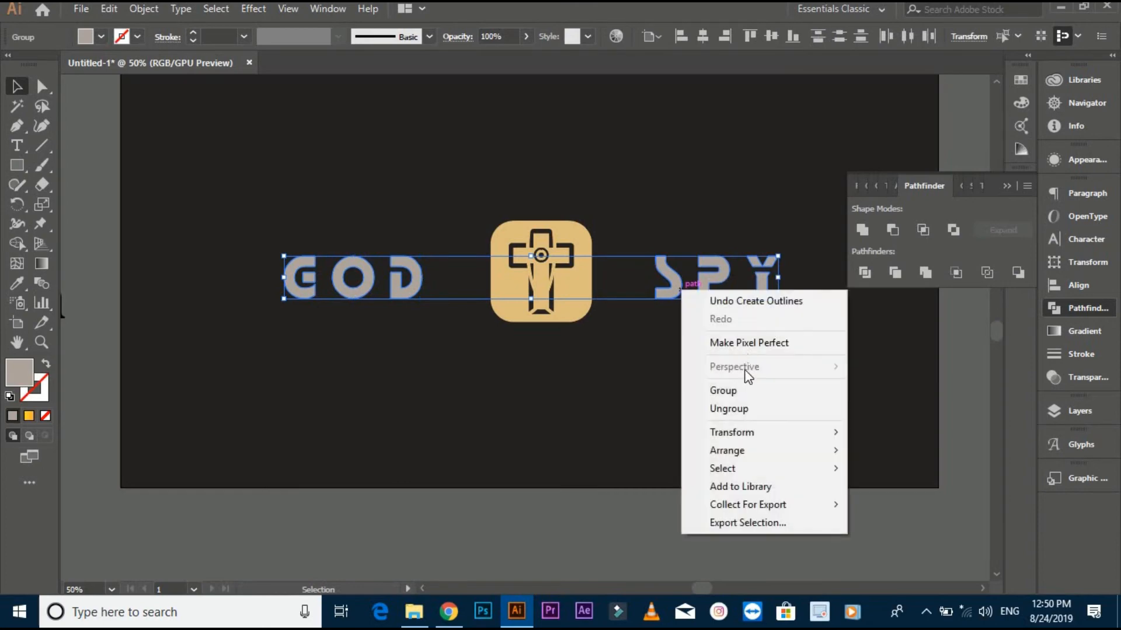
click(731, 388)
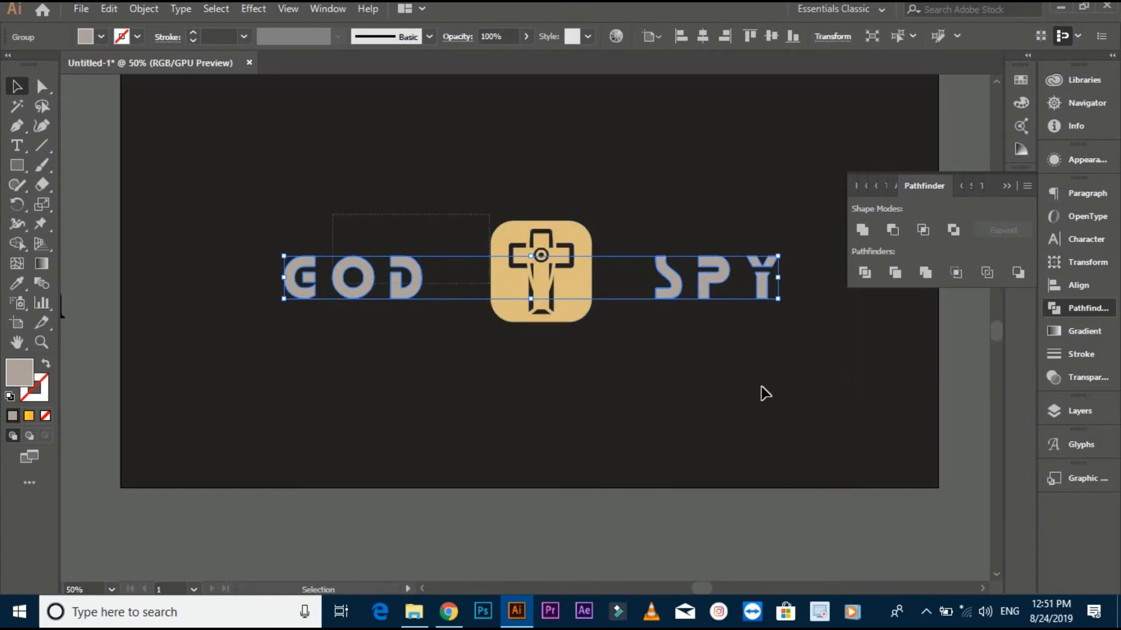
- Align the grouped words and the cross badge on their horizontal and vertical centres
shift+click(575, 290)
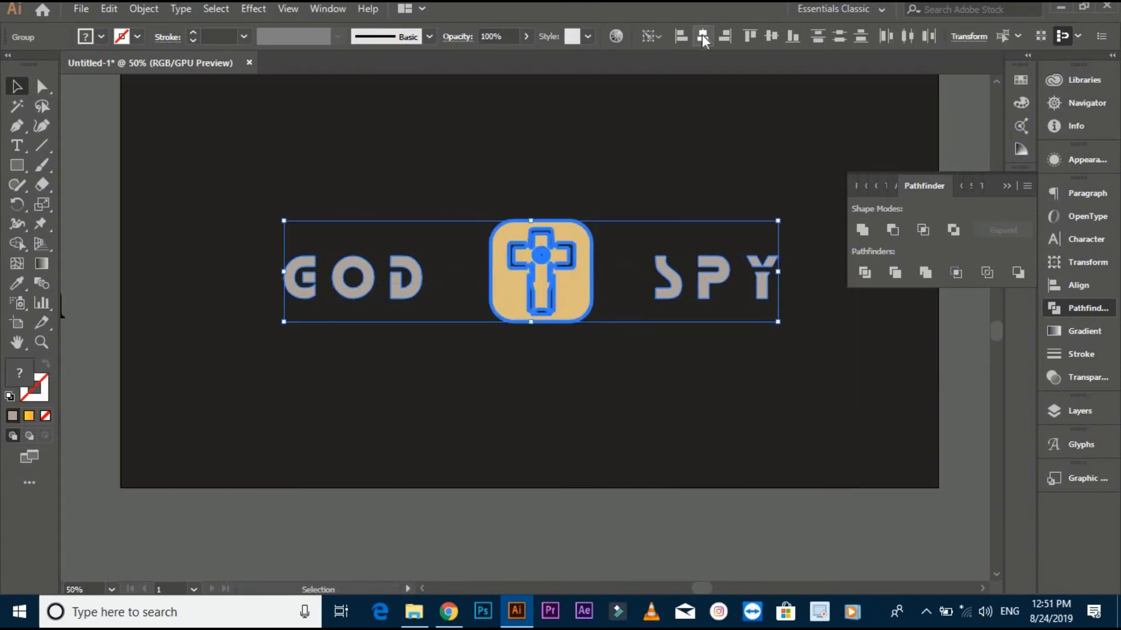
click(704, 38)
click(771, 37)
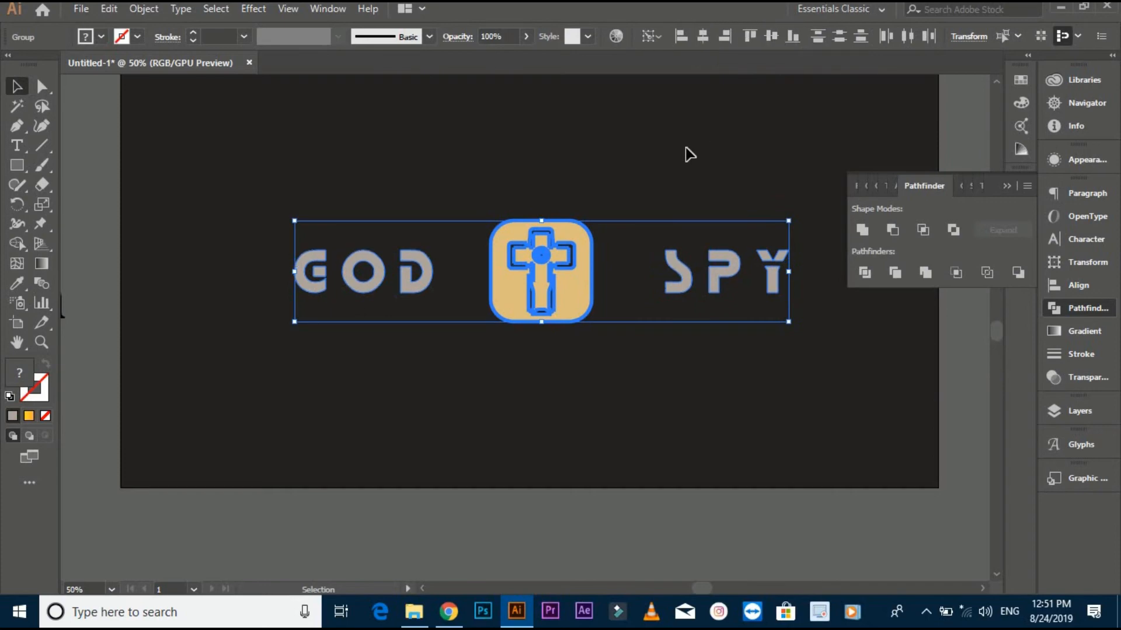
click(684, 138)
- Ungroup the two words and move GOD and SPY each closer to the cross badge
click(689, 270)
right_click(683, 270)
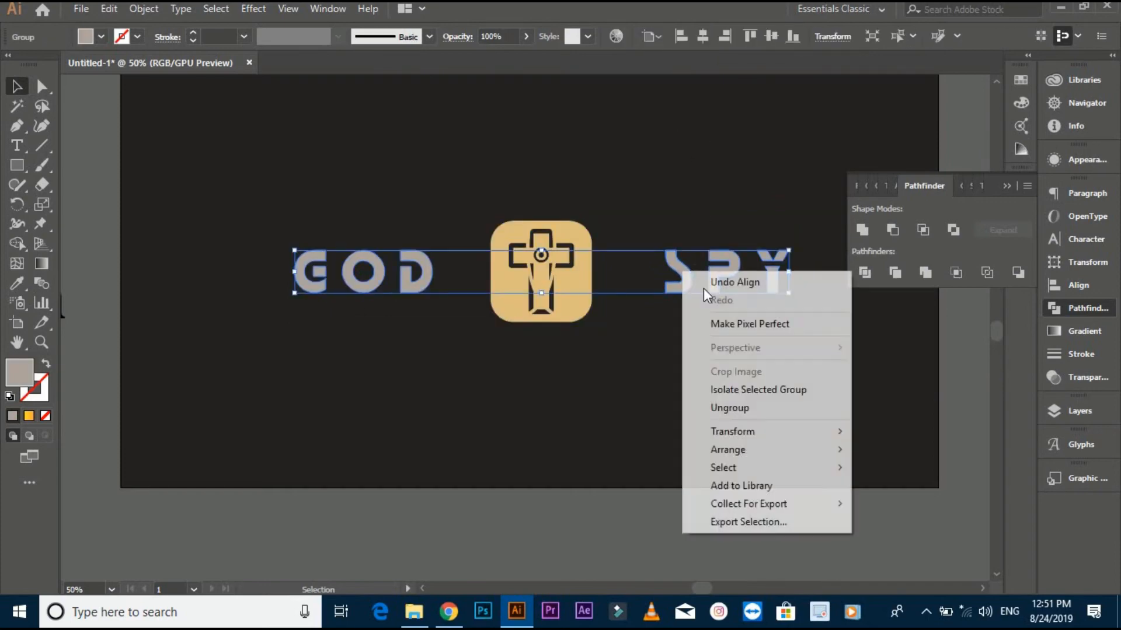
click(709, 407)
drag(680, 274, 433, 296)
click(452, 300)
- Regroup GOD and SPY and align them with the cross badge on their horizontal centres
click(445, 284)
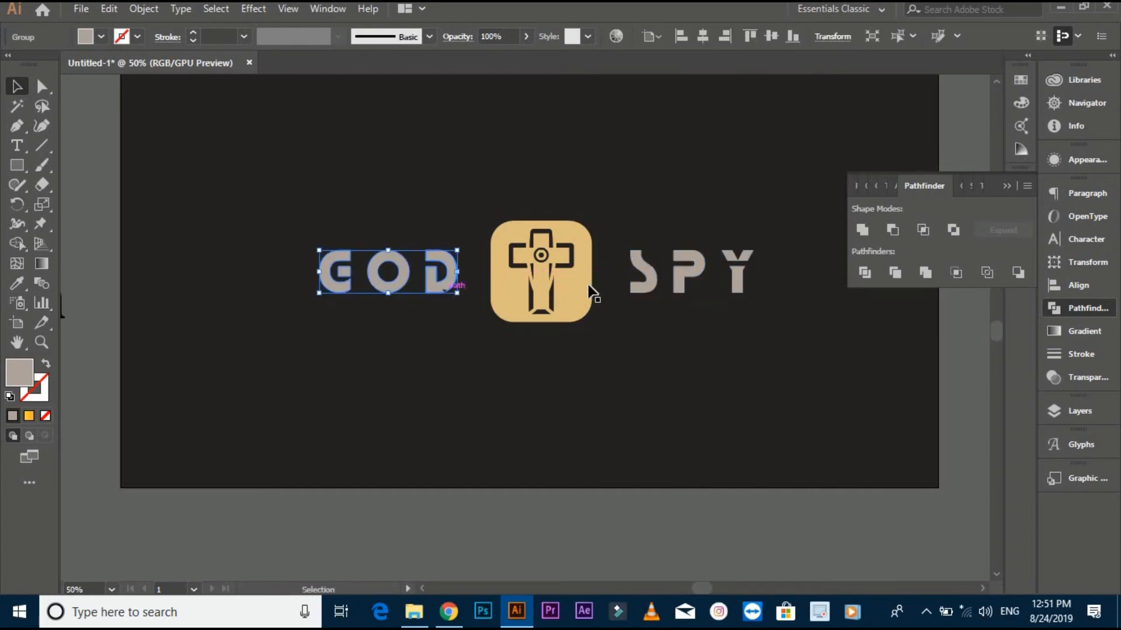
shift+click(637, 287)
key(a)
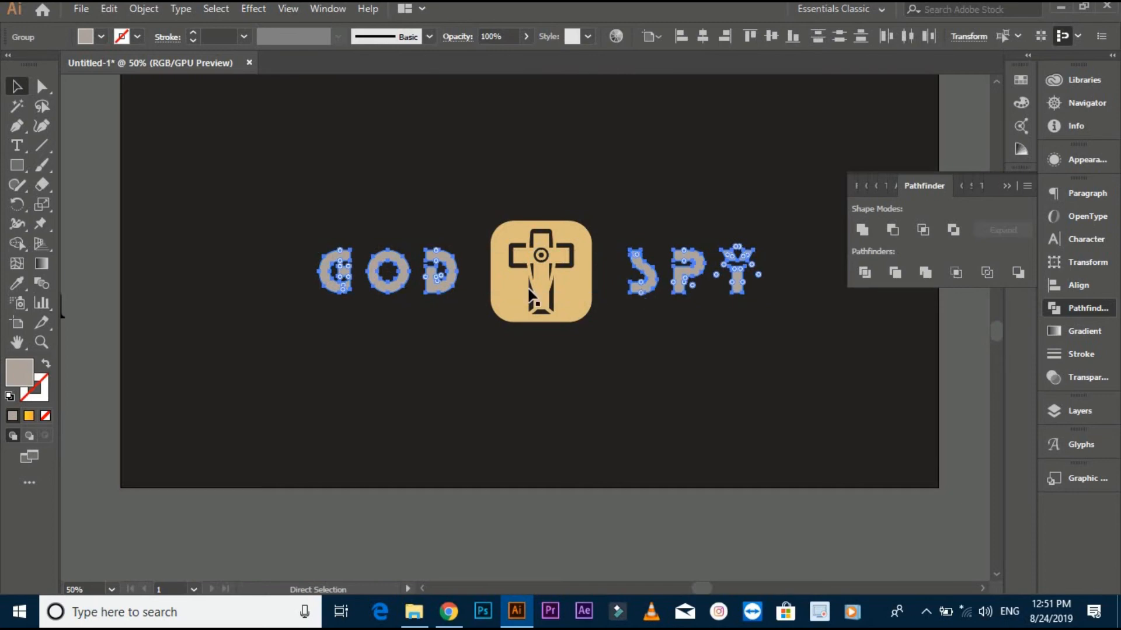
key(v)
shift+click(583, 275)
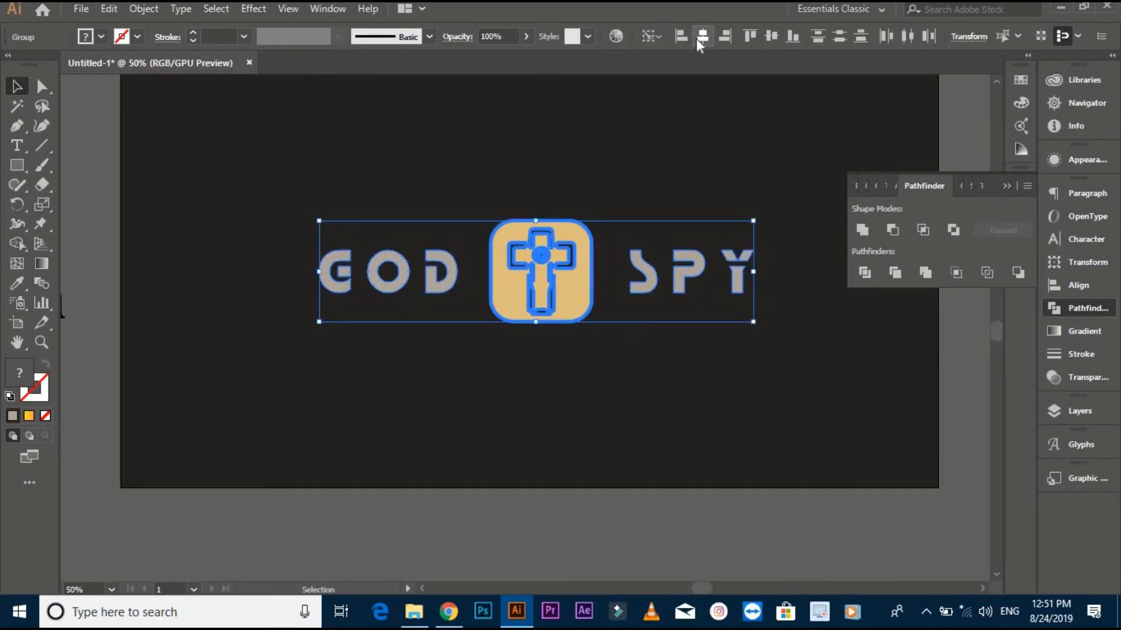
click(700, 39)
click(655, 239)
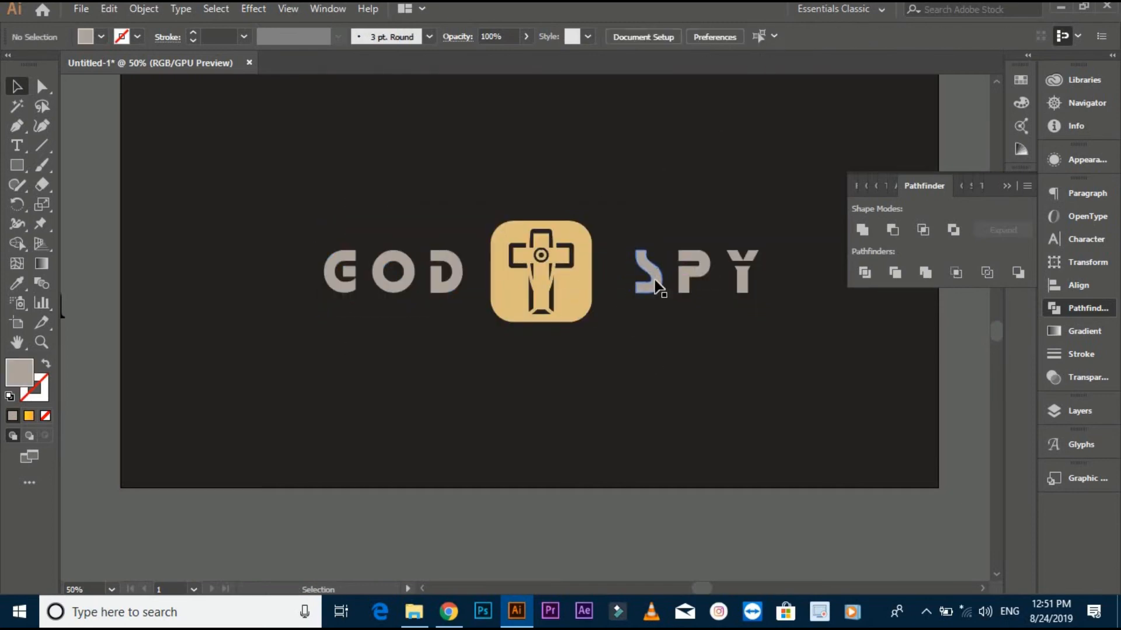
- Scale the badge and both words down together proportionally about their centre to about 508 px wide and 118 px high
drag(290, 190, 744, 305)
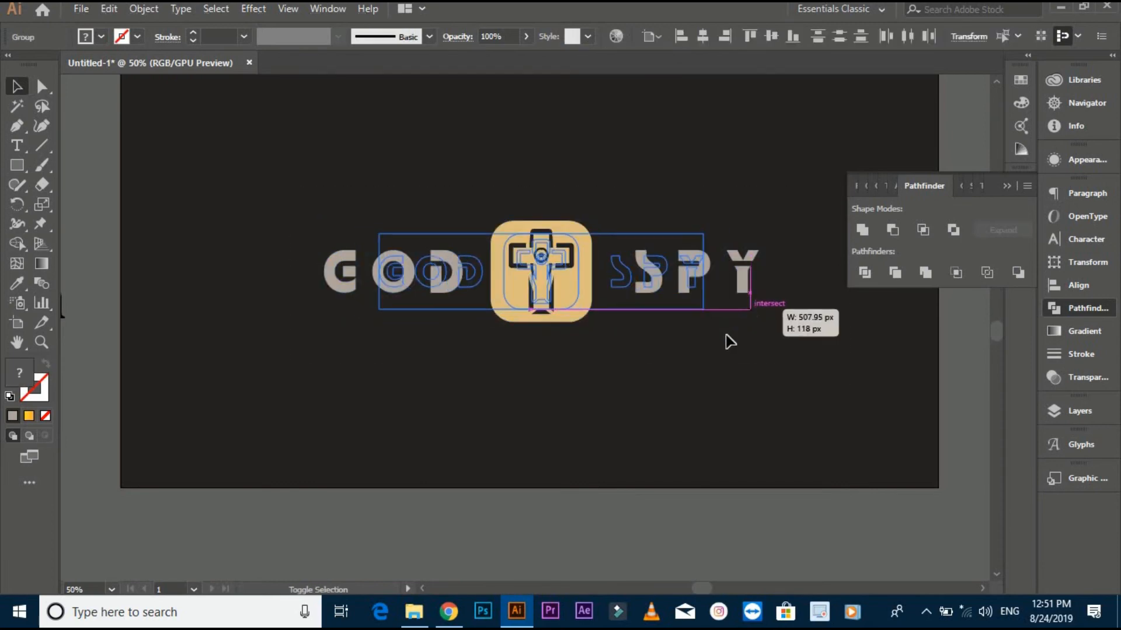
drag(703, 403, 694, 483)
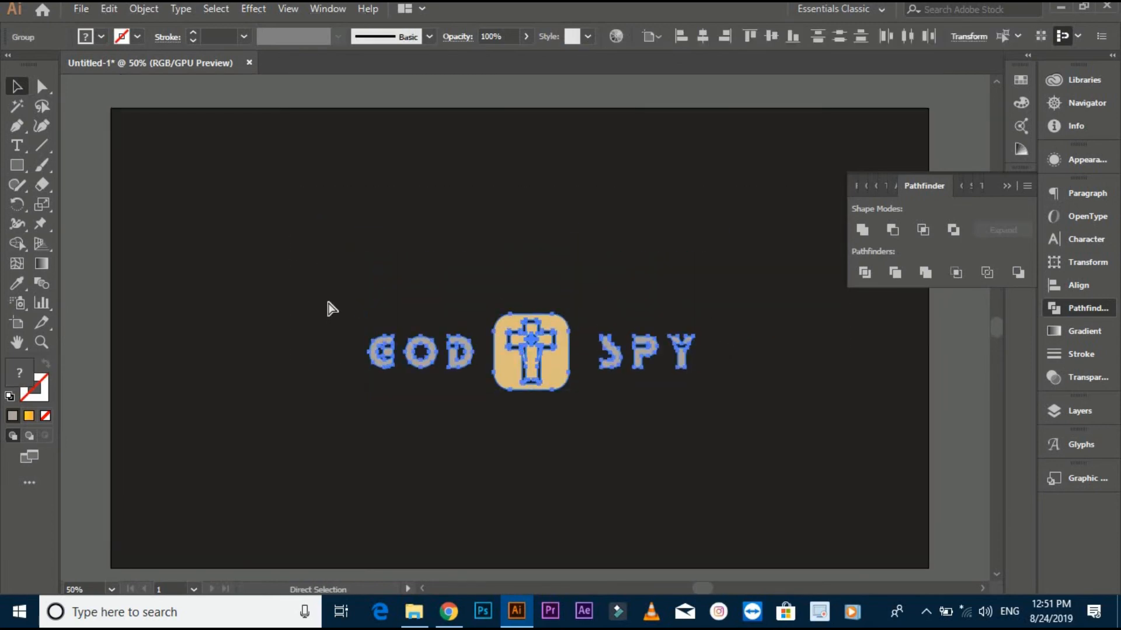
click(304, 275)
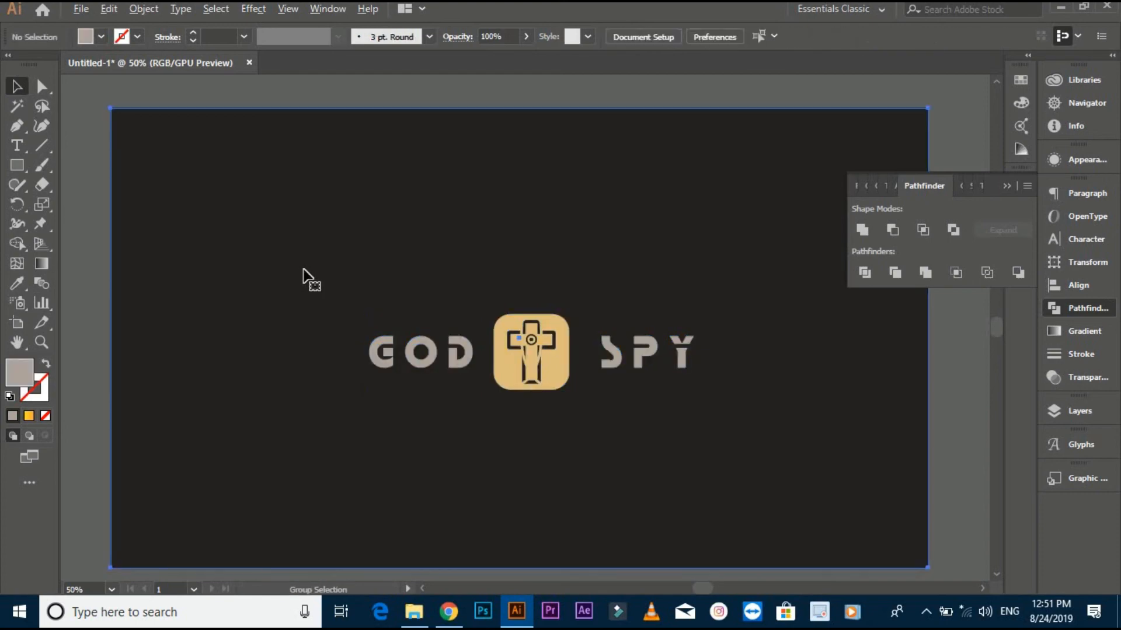
- Centre the whole logo horizontally and vertically on the dark background rectangle
click(305, 280)
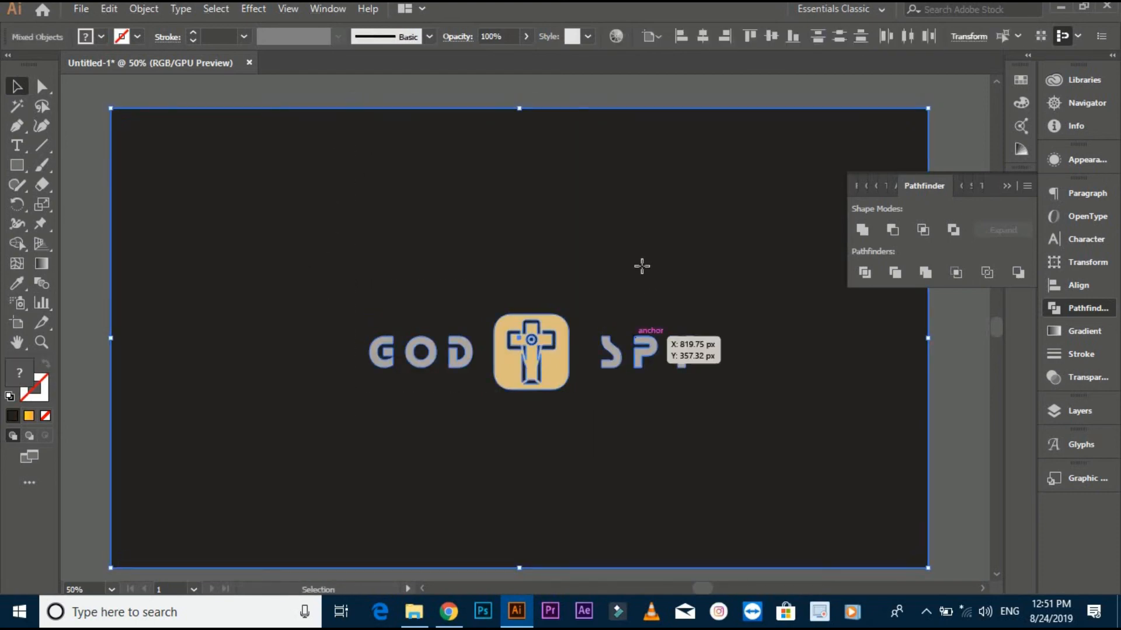
key(ctrl+a)
click(704, 36)
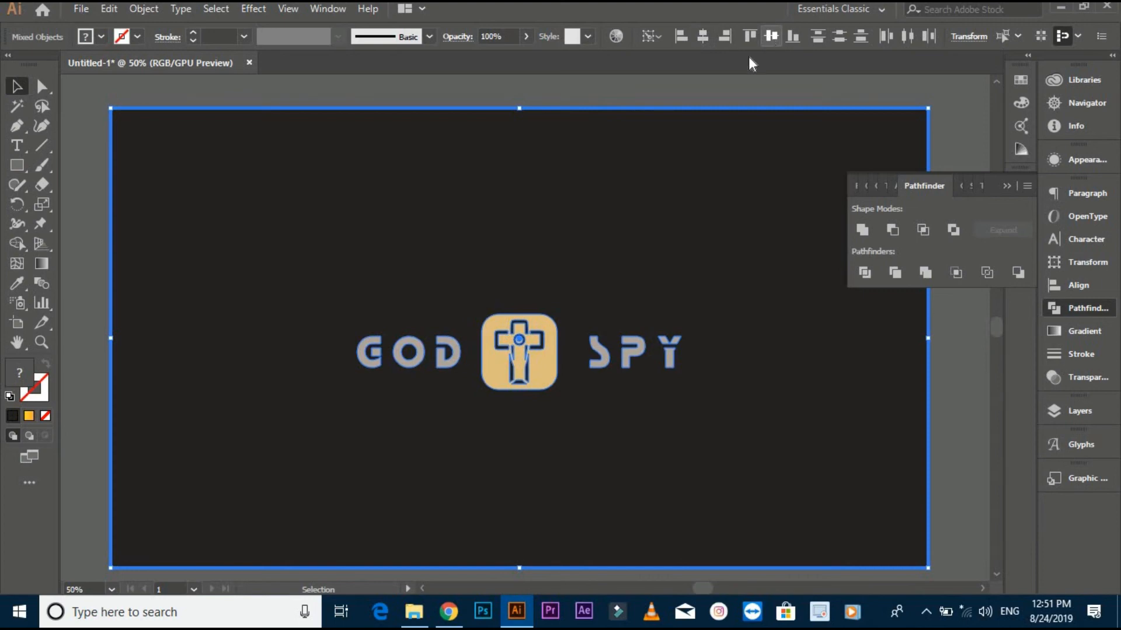
click(771, 36)
click(696, 95)
scroll(691, 150, down, 1)
drag(696, 190, 647, 226)
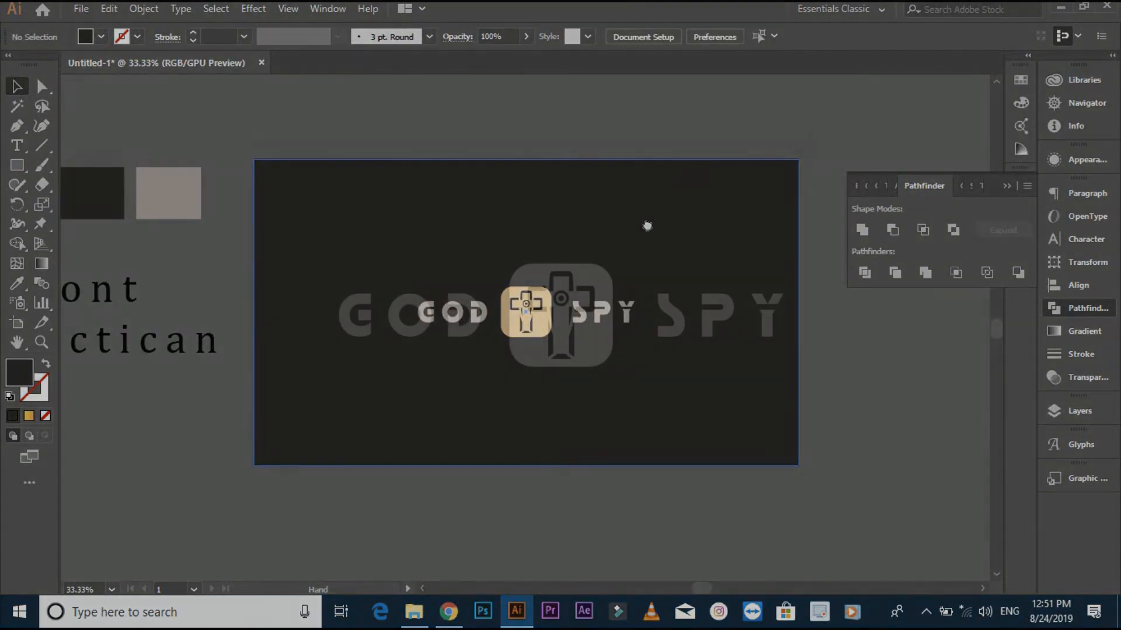